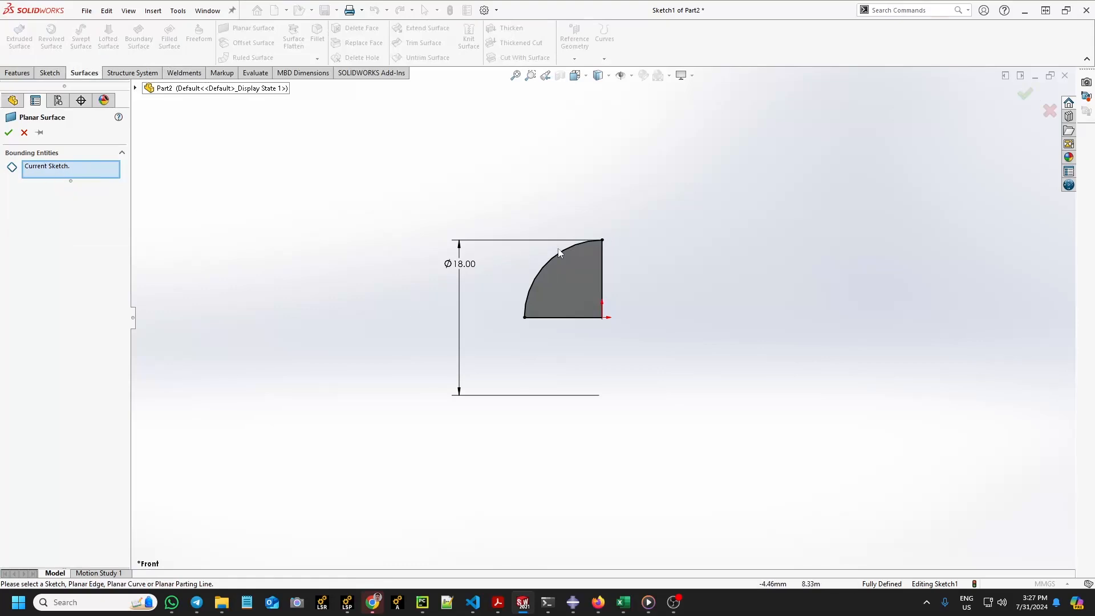
- Create a planar surface bounded by the current quarter-circle sketch
left_click(47, 166)
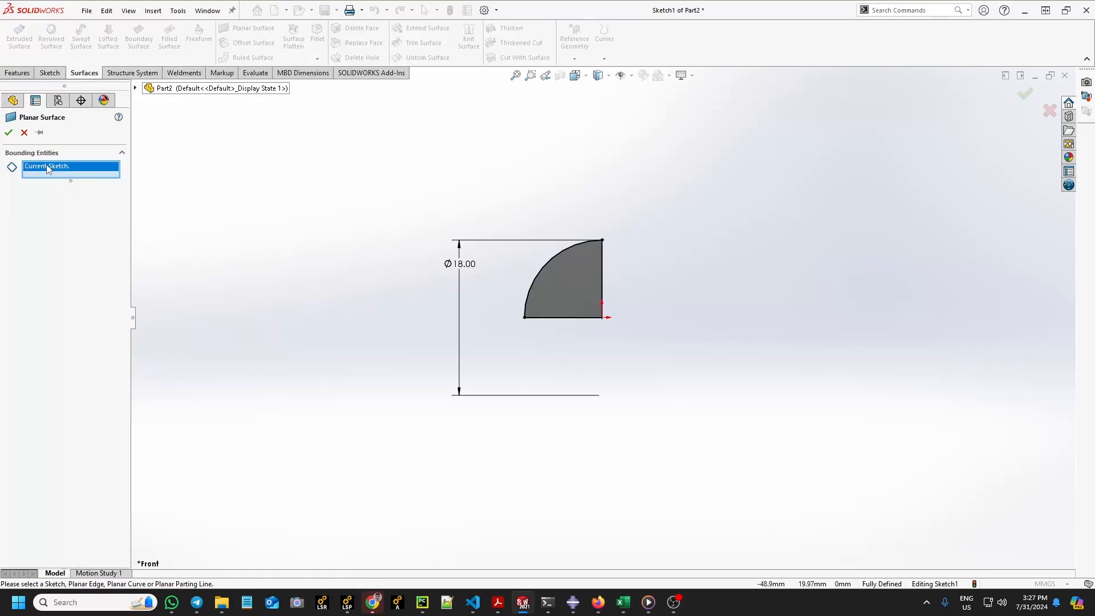
left_click(9, 133)
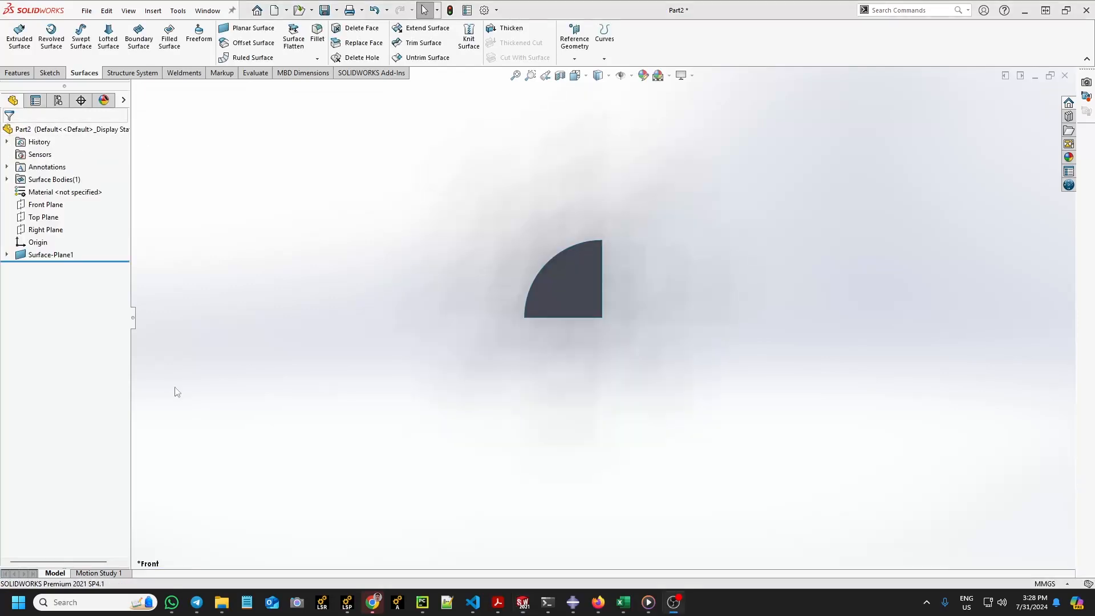
- Export the planar surface to the Desktop in STEP AP214 format as Part1.STEP, replacing the existing file
left_click(87, 10)
mouse_move(107, 10)
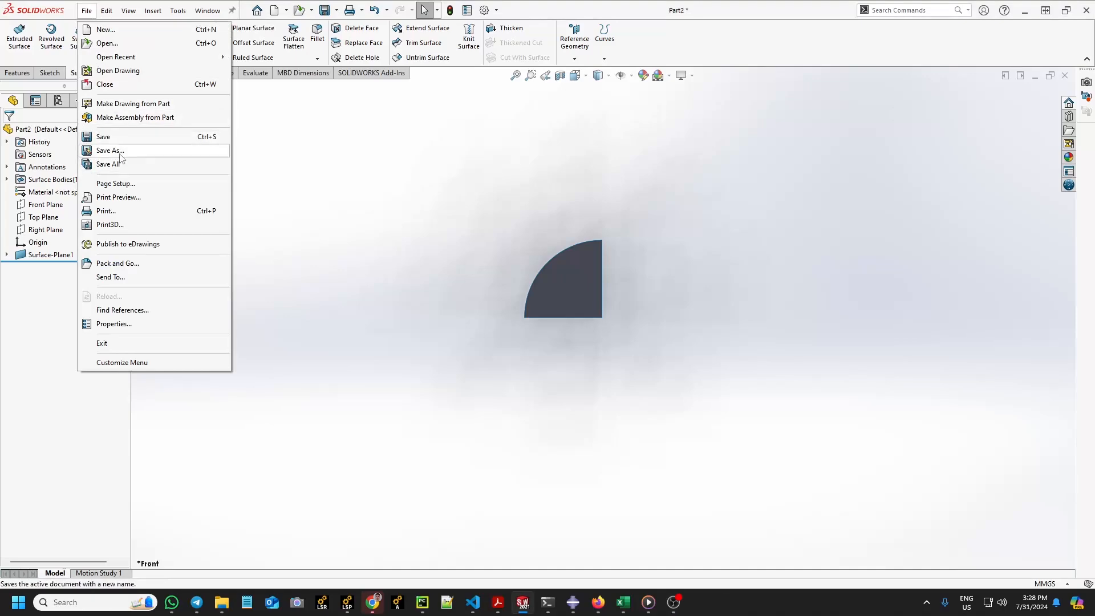
left_click(121, 153)
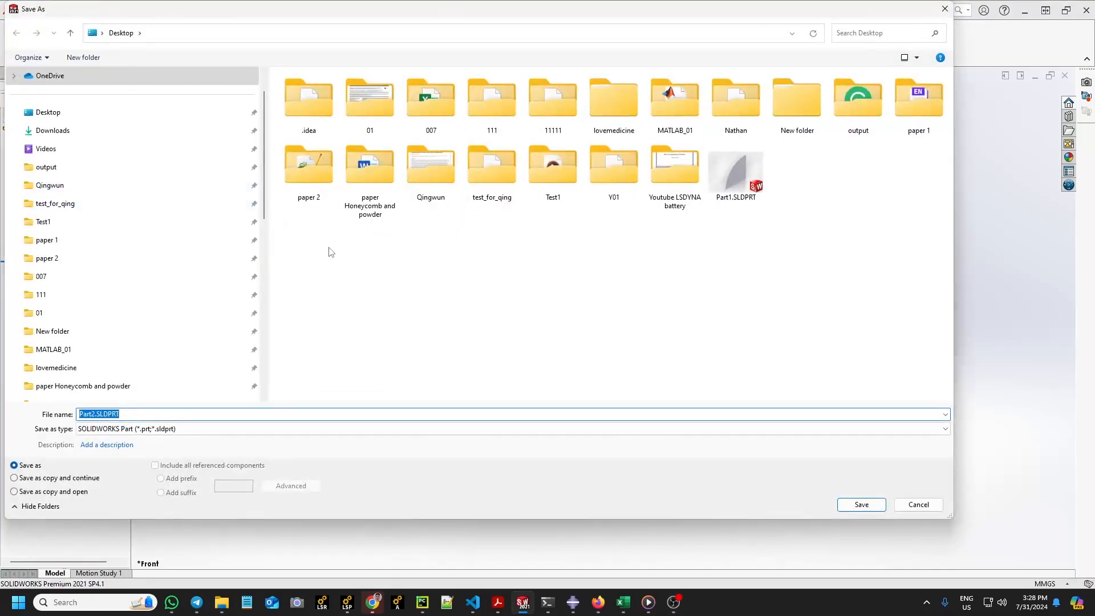
left_click(346, 431)
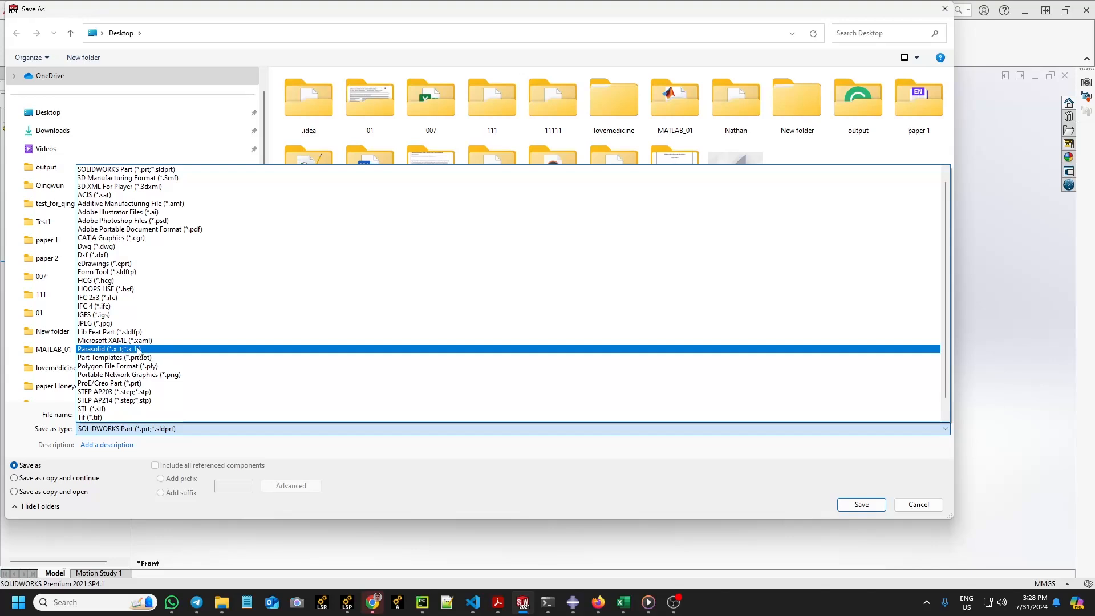
left_click(138, 401)
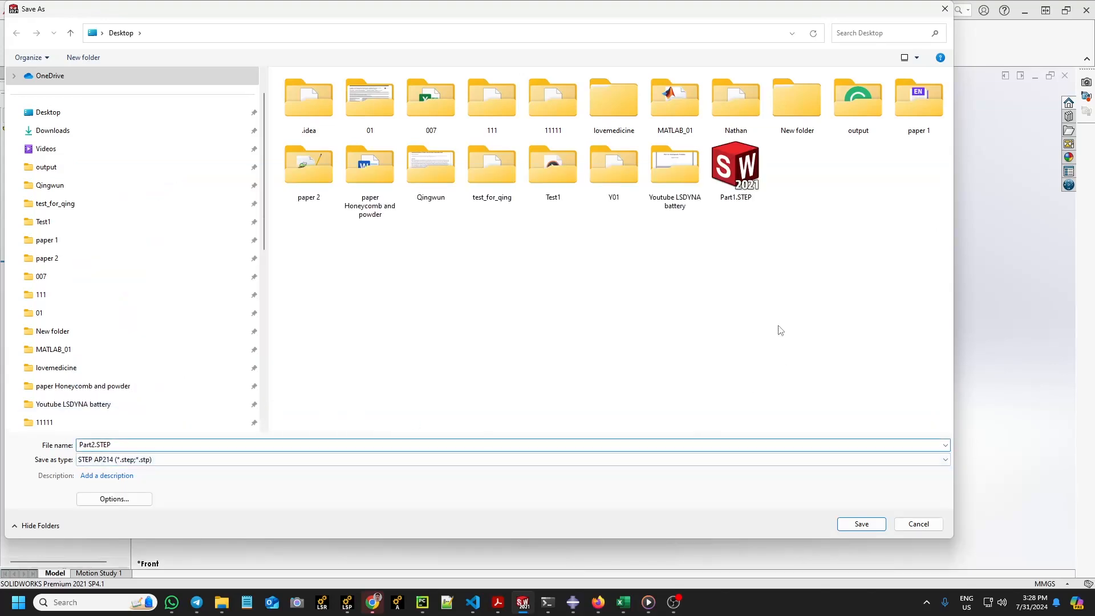
left_click(735, 178)
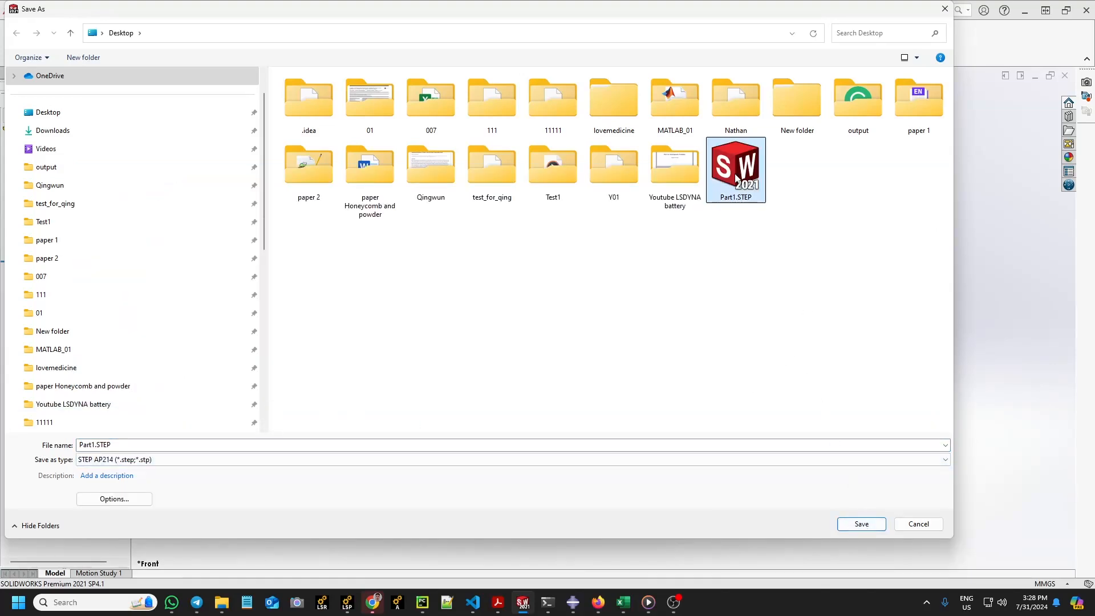
key("Delete")
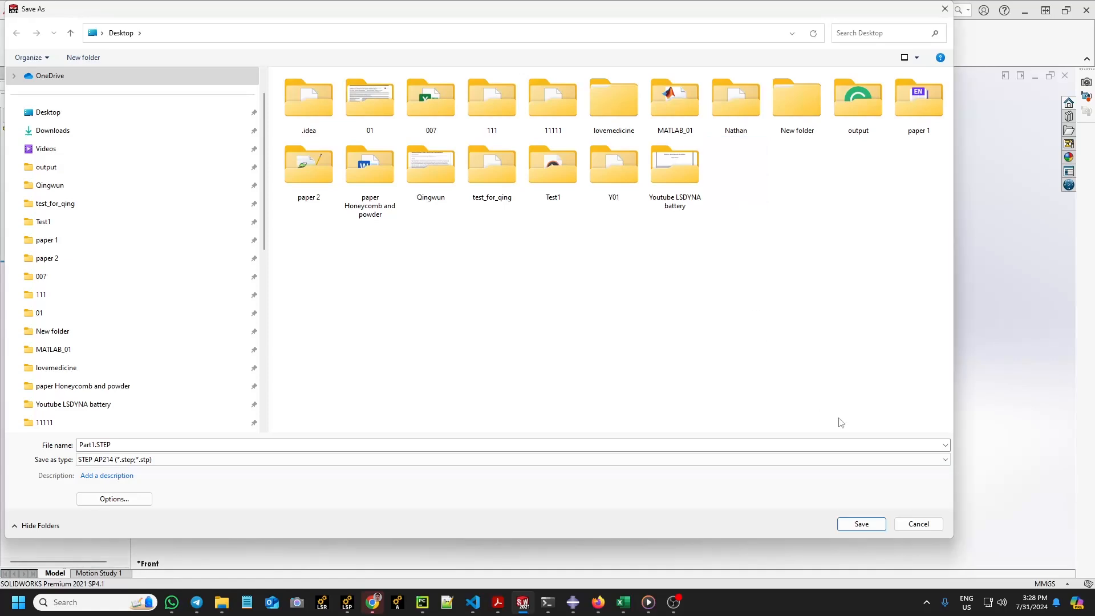
left_click(860, 530)
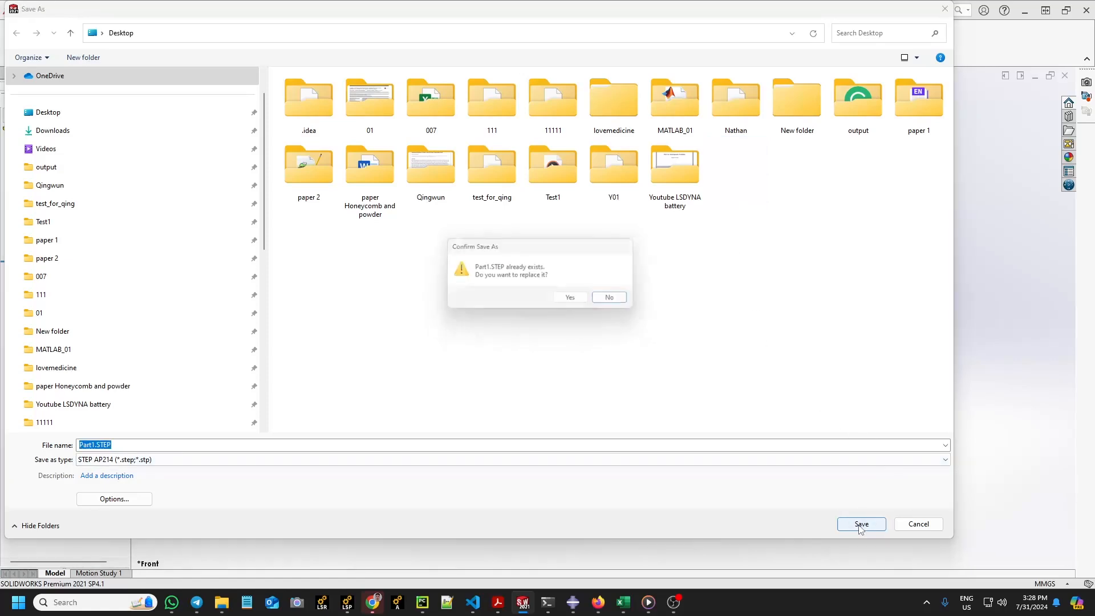
left_click(581, 302)
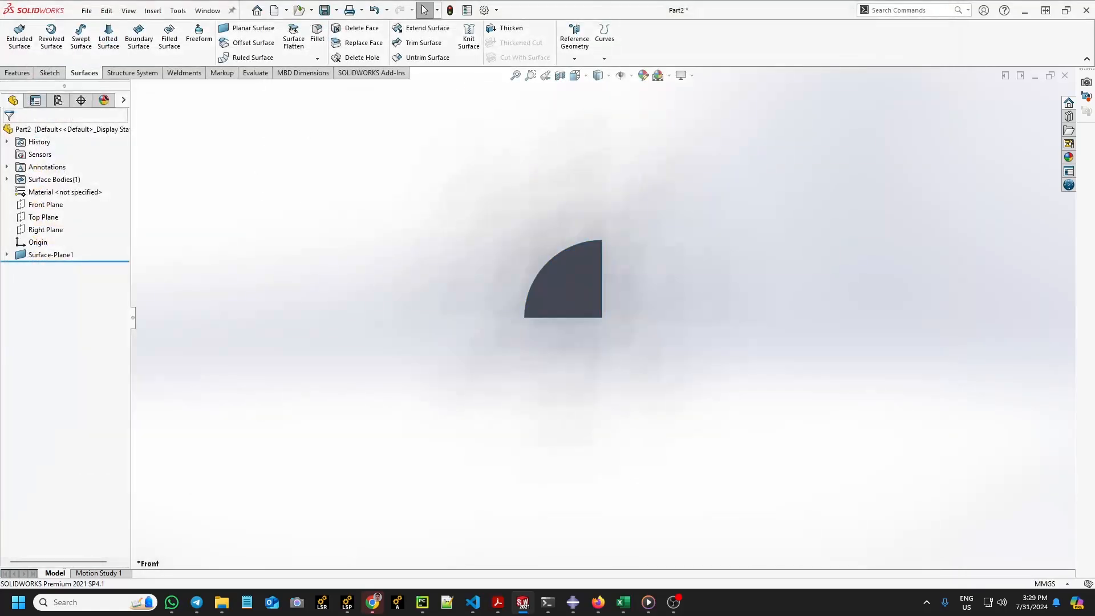
- Switch to Abaqus/CAE, start importing a part and browse to the D:\ drive
key("alt+Tab")
left_click(21, 22)
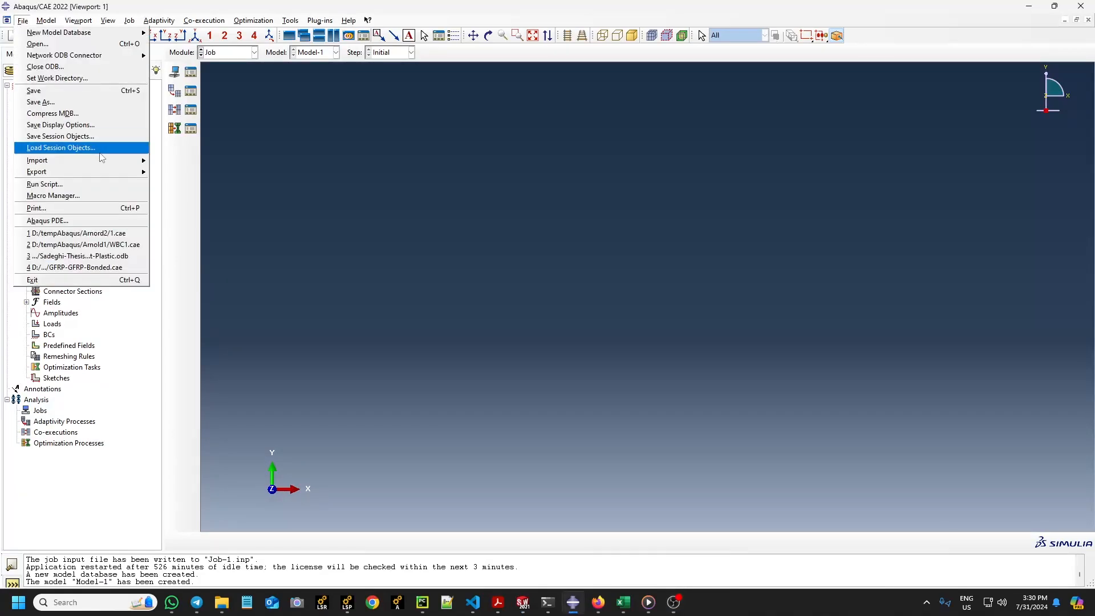
mouse_move(112, 161)
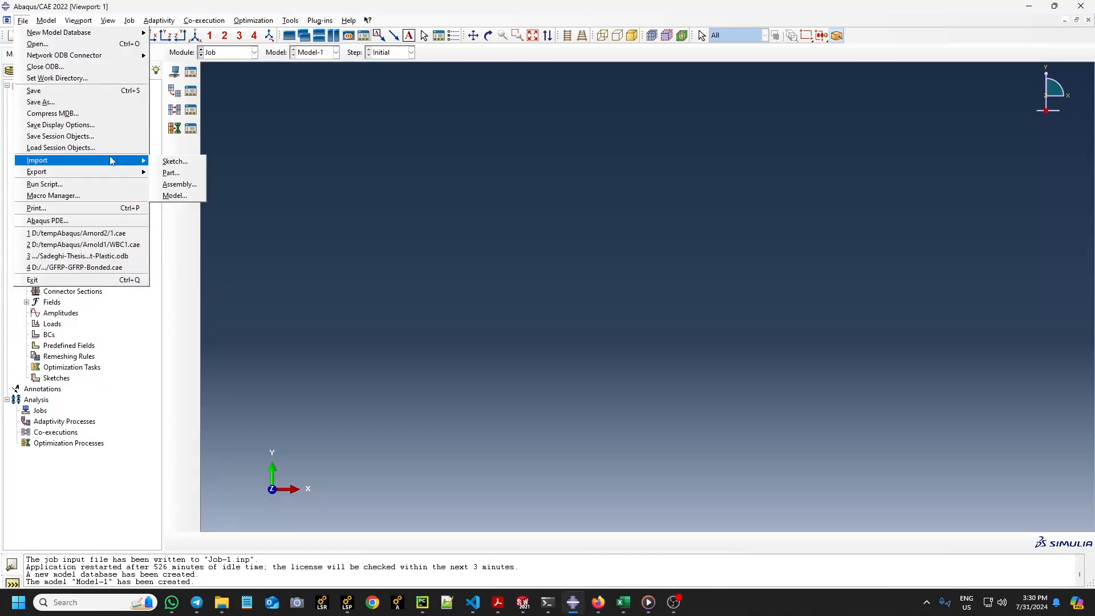
left_click(172, 173)
left_click(441, 247)
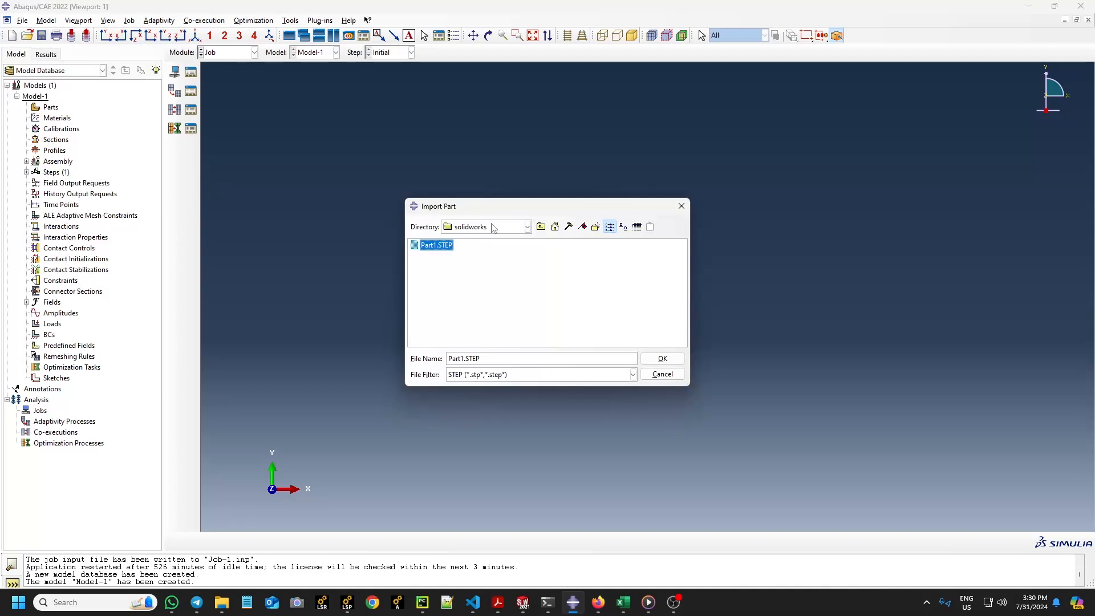
left_click(540, 227)
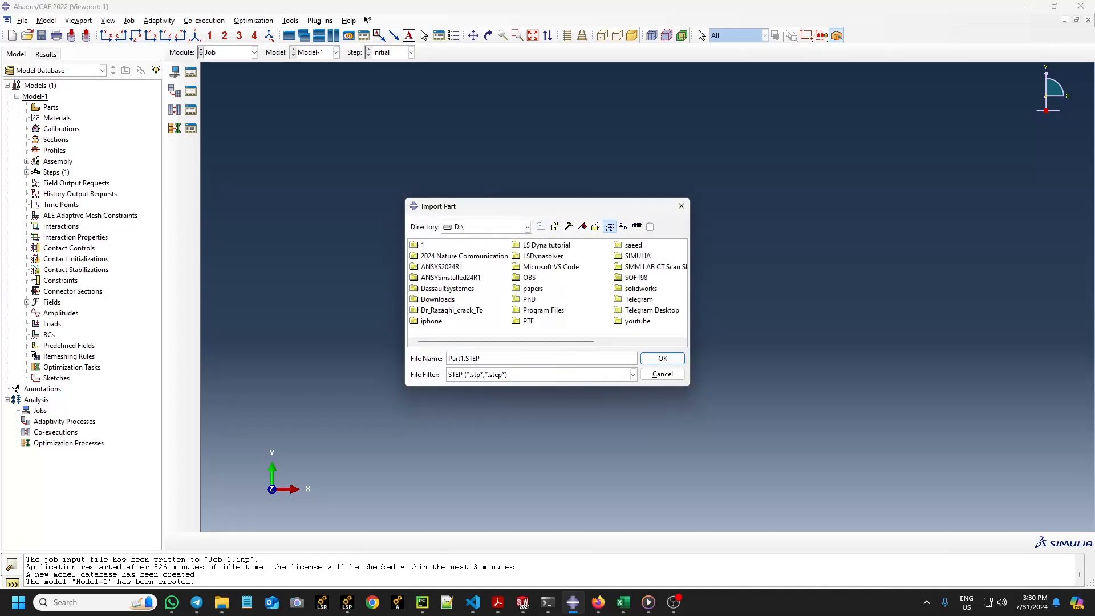
left_click(555, 226)
left_click(527, 227)
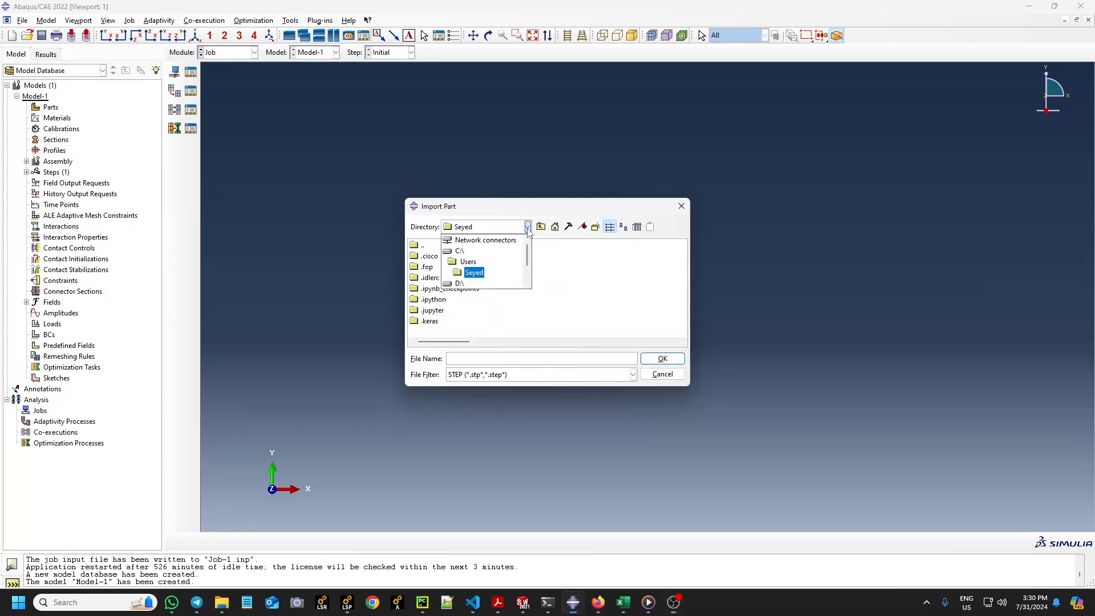
left_click(456, 284)
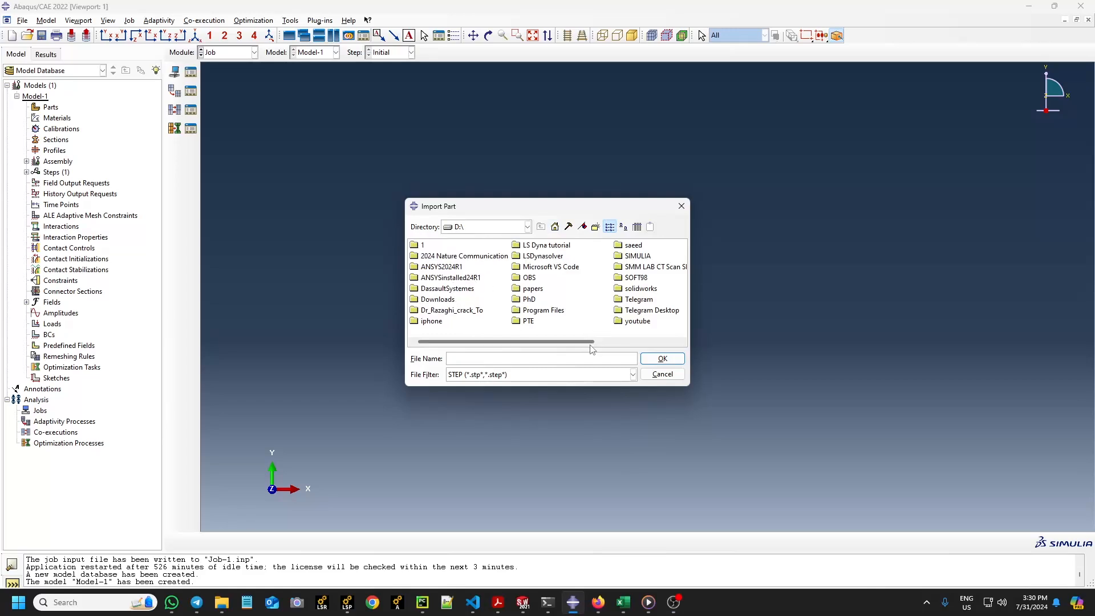
- Import Part1.STEP from the D:\ drive as a new part
left_click_drag(591, 346, 675, 342)
left_click(622, 258)
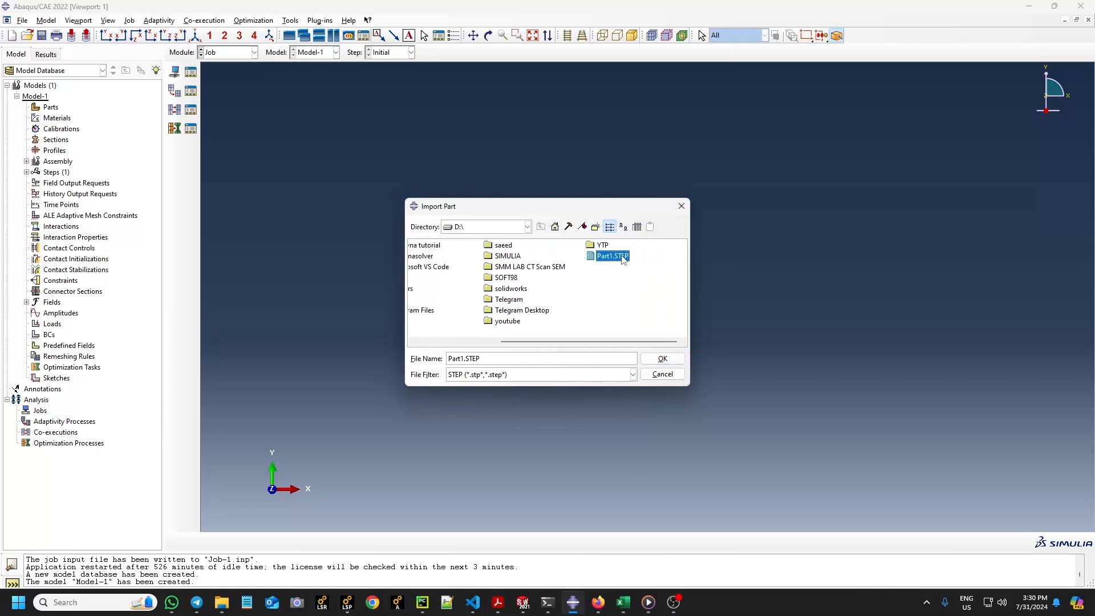
double_click(612, 256)
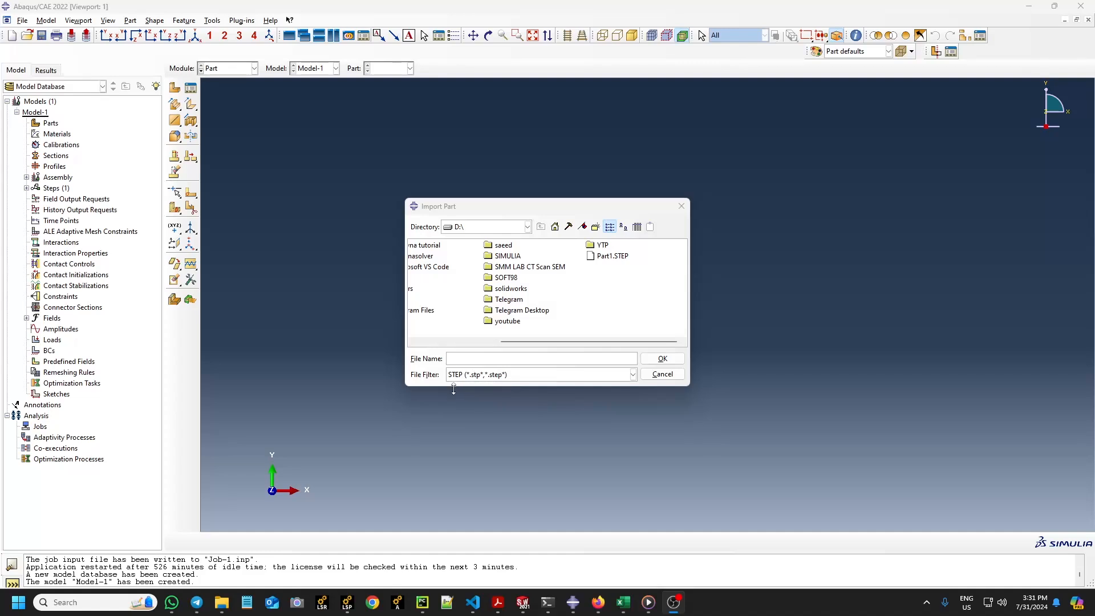
double_click(605, 256)
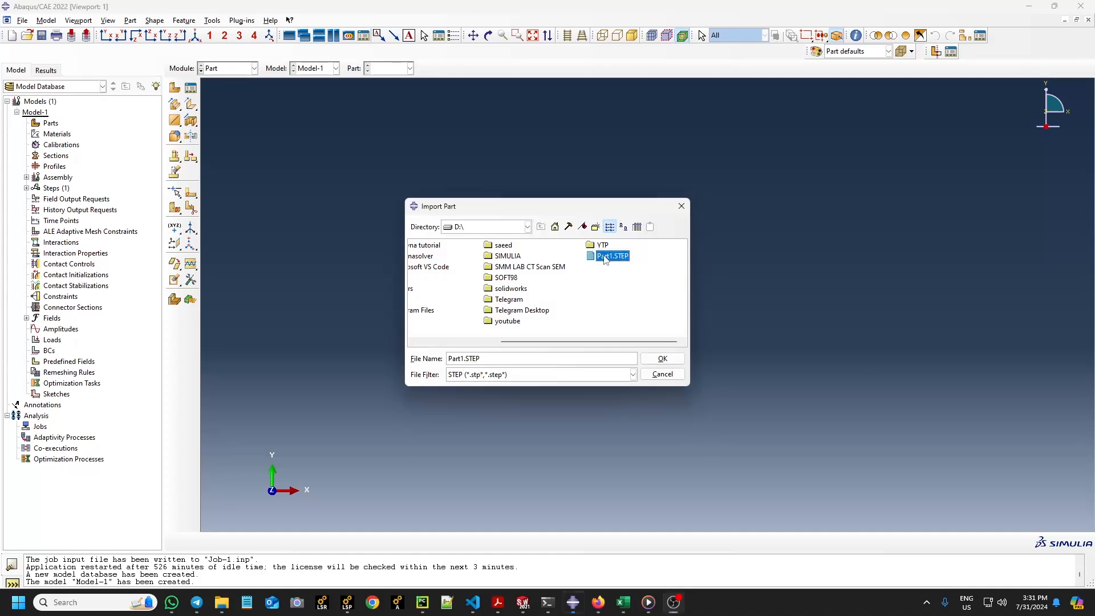
left_click(314, 332)
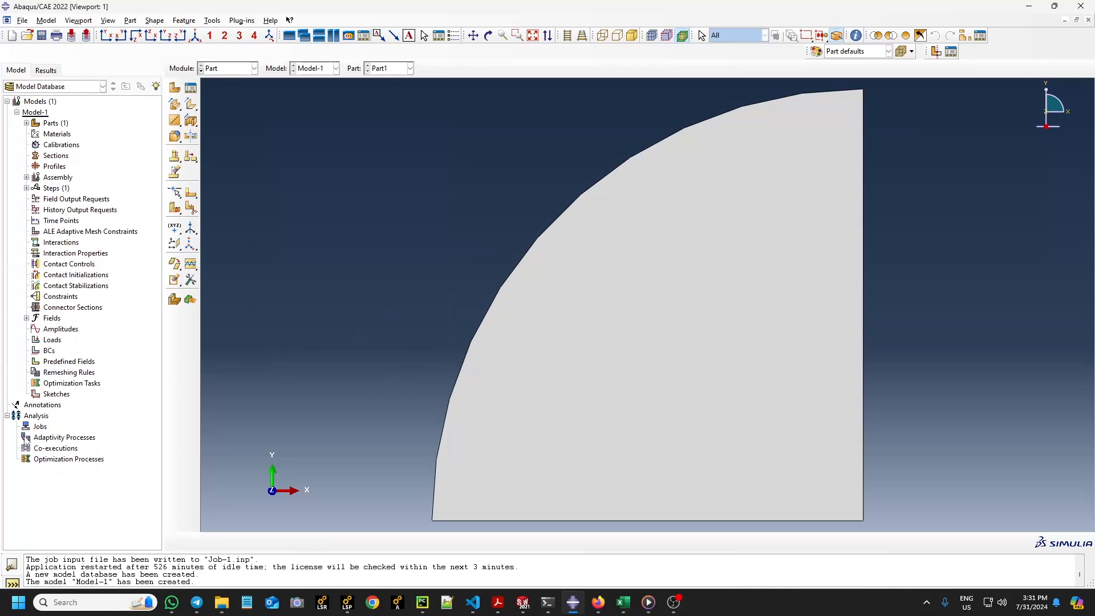
- In the Assembly module, create an independent (mesh on instance) instance of Part1, and repeat the instance creation once
left_click(234, 68)
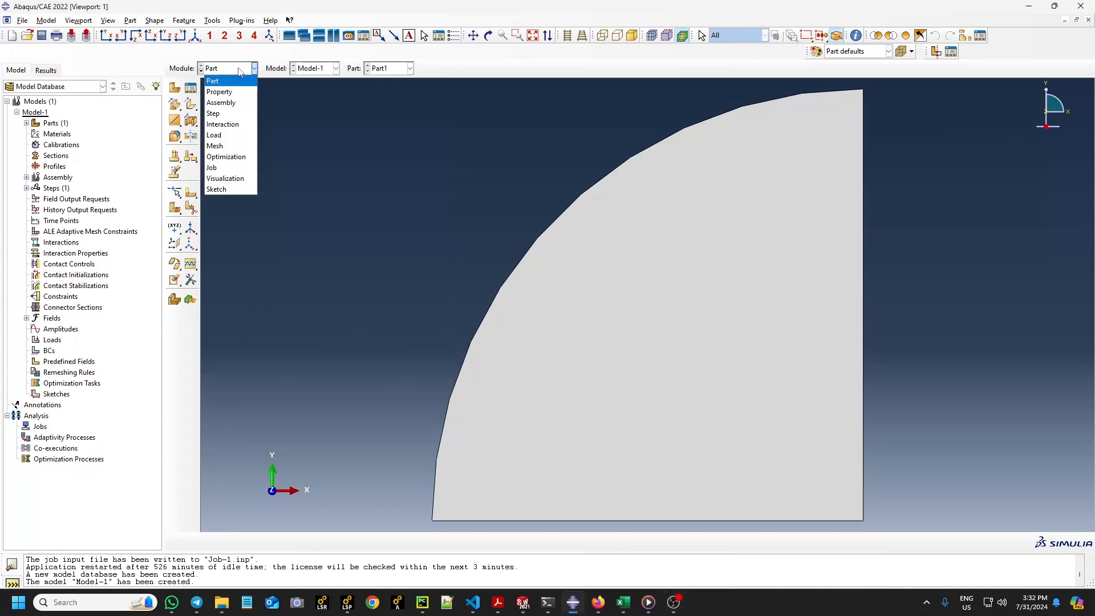
left_click(228, 102)
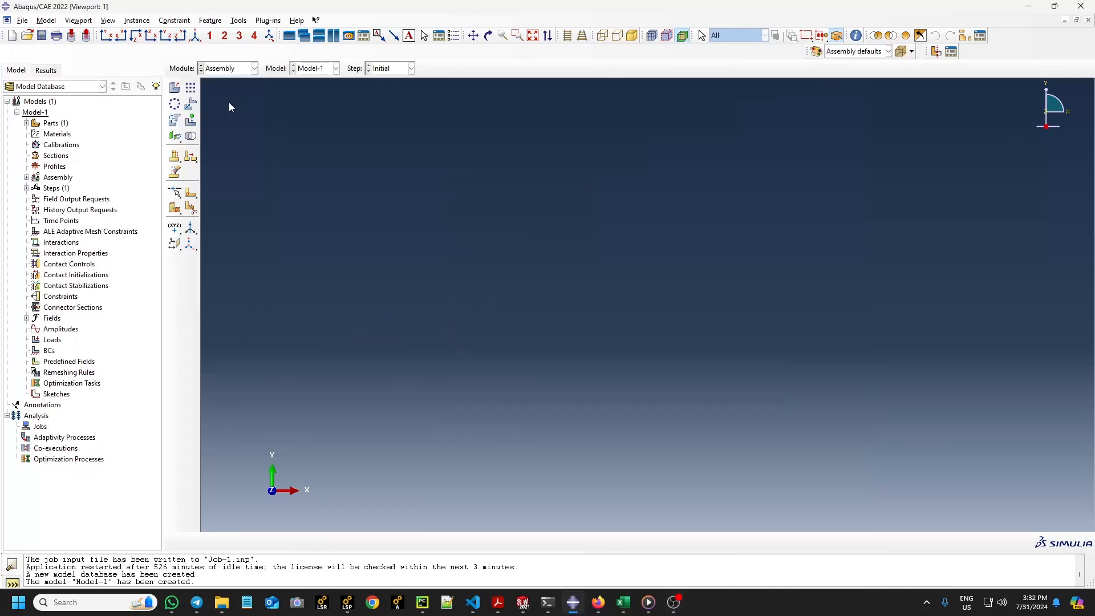
left_click(175, 89)
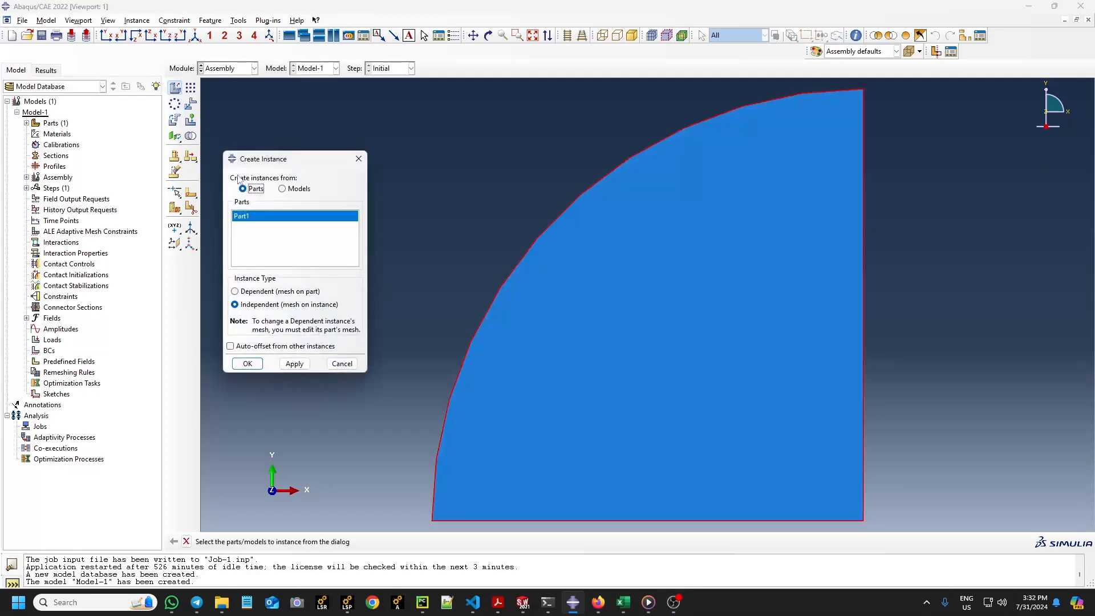
left_click(248, 292)
left_click(249, 304)
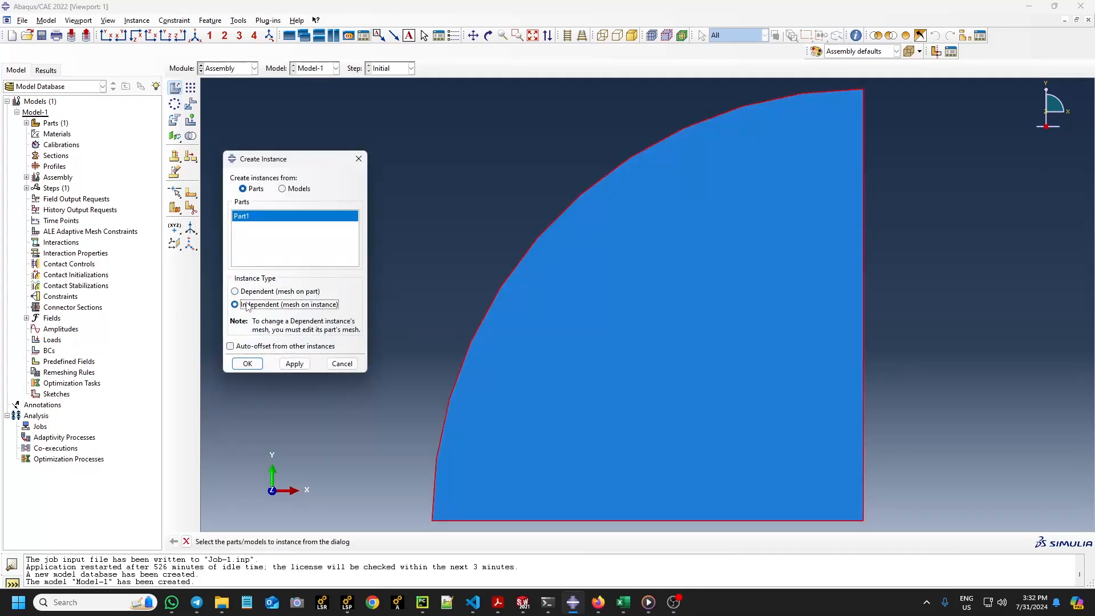
left_click(258, 364)
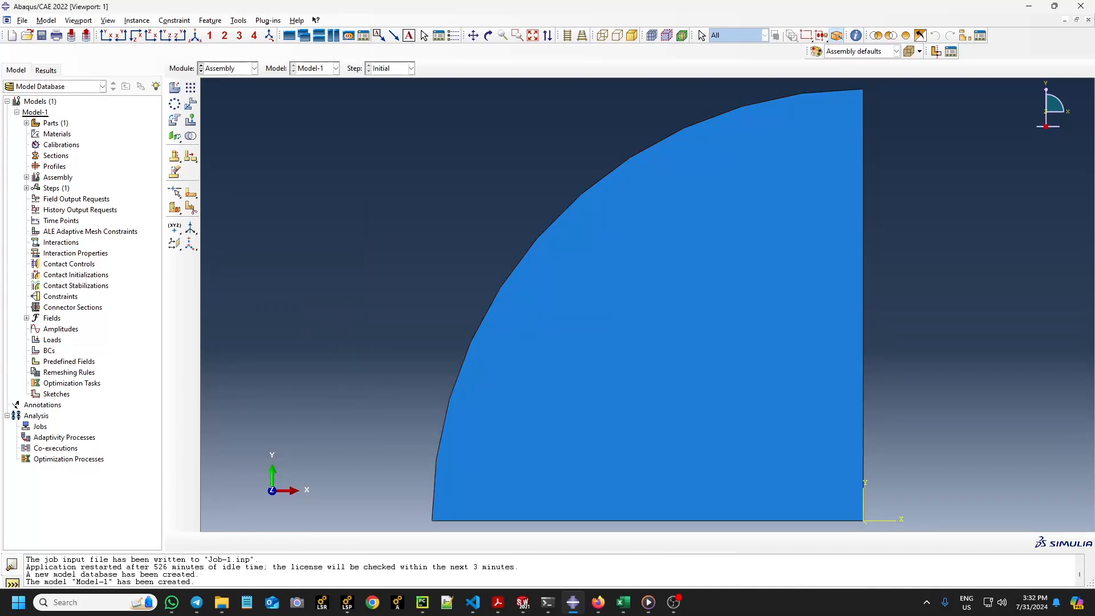
left_click(175, 87)
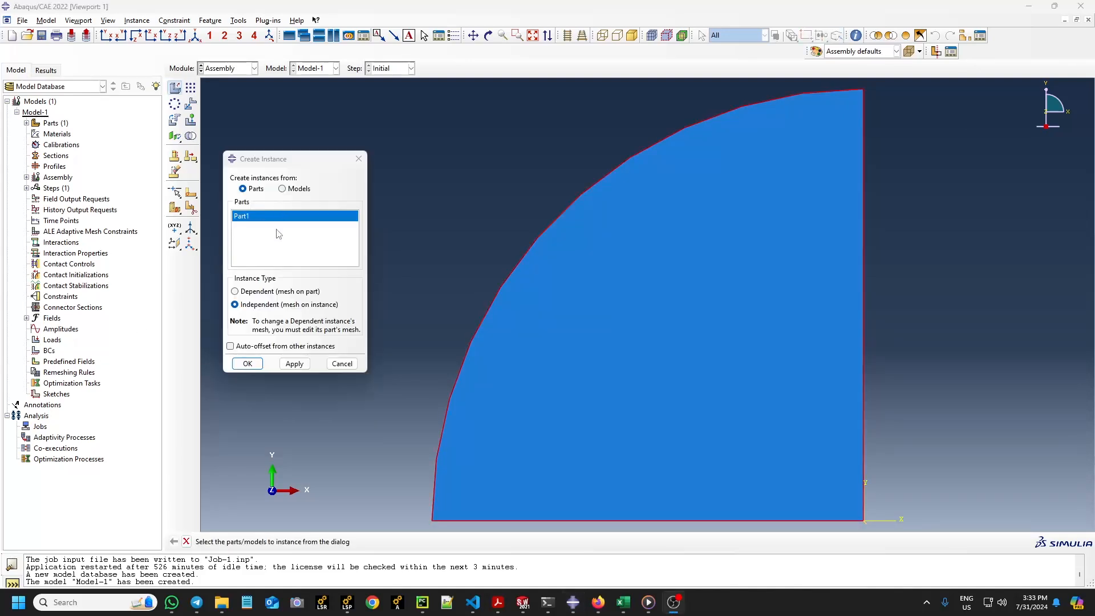
left_click(248, 364)
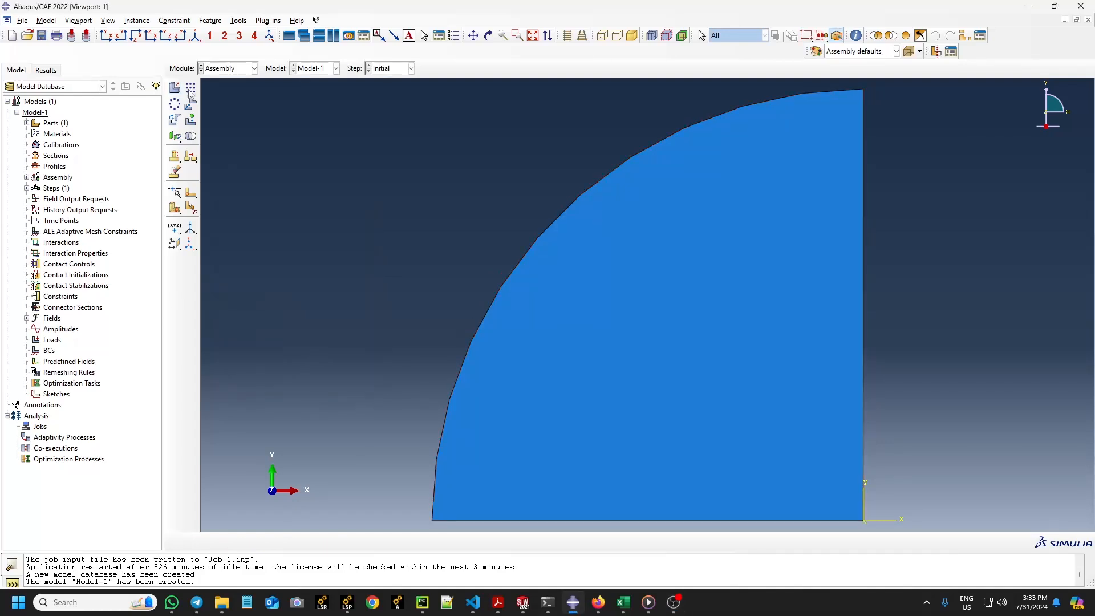
- In the Mesh module, set the element shape of the quarter-circle face to Quad in its mesh controls
left_click(227, 69)
left_click(231, 146)
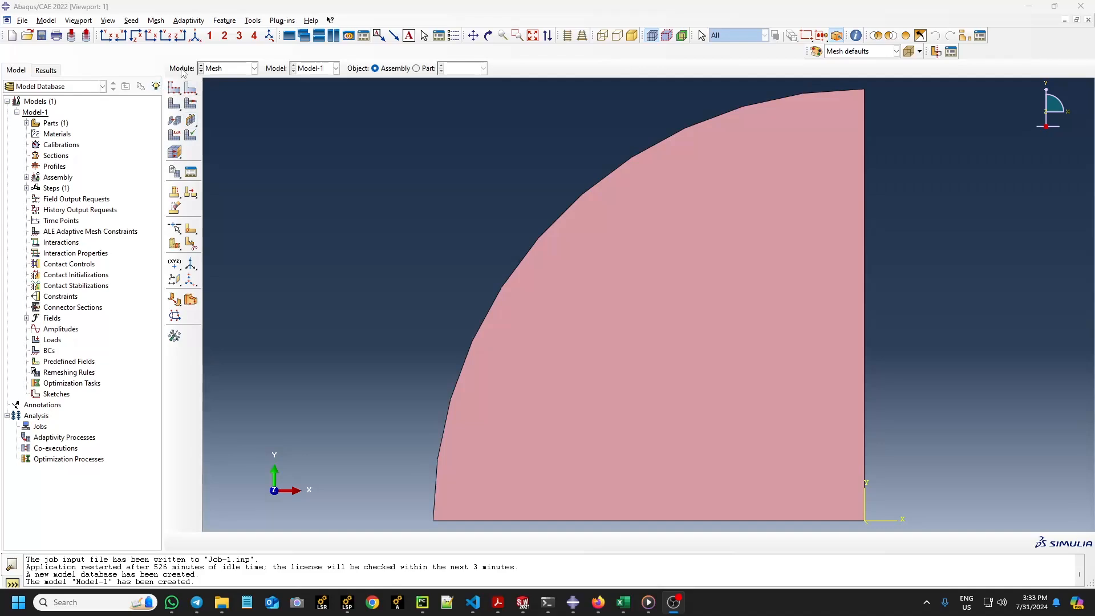
left_click(156, 21)
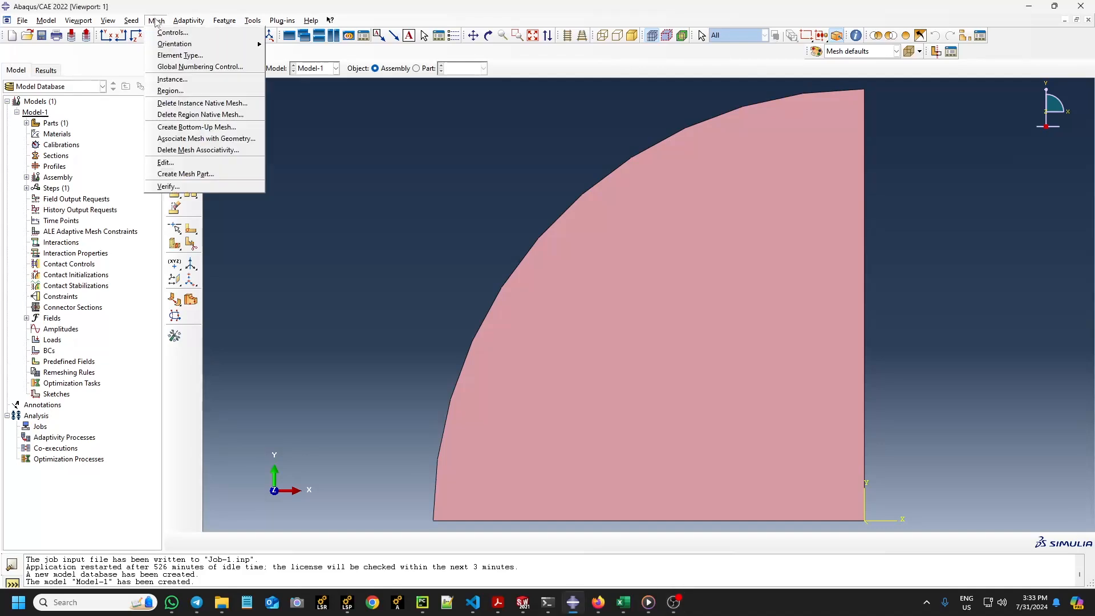
left_click(173, 33)
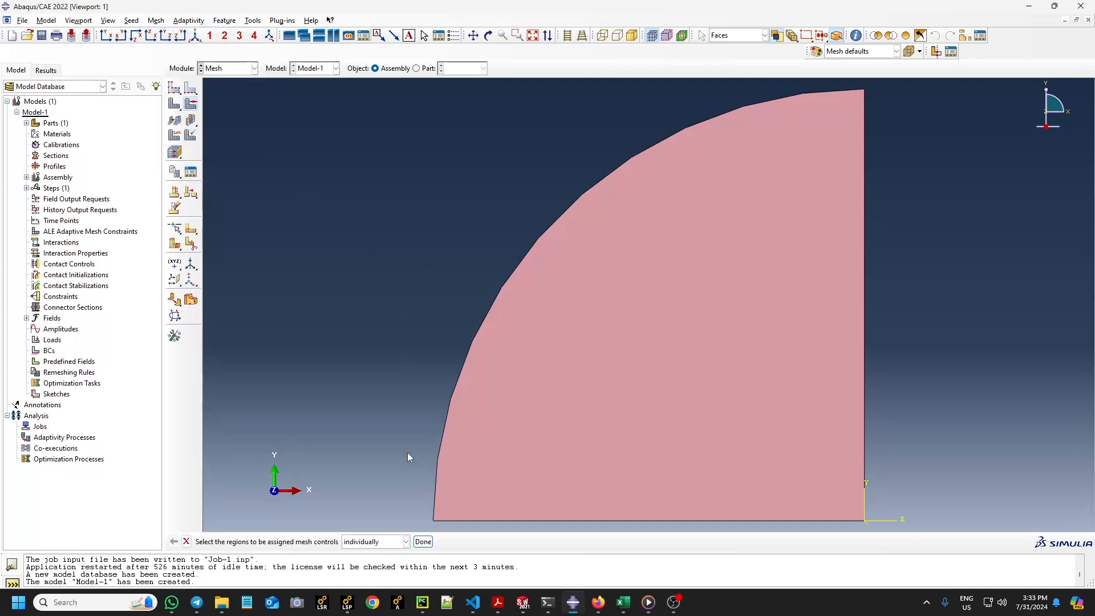
key("alt+Tab")
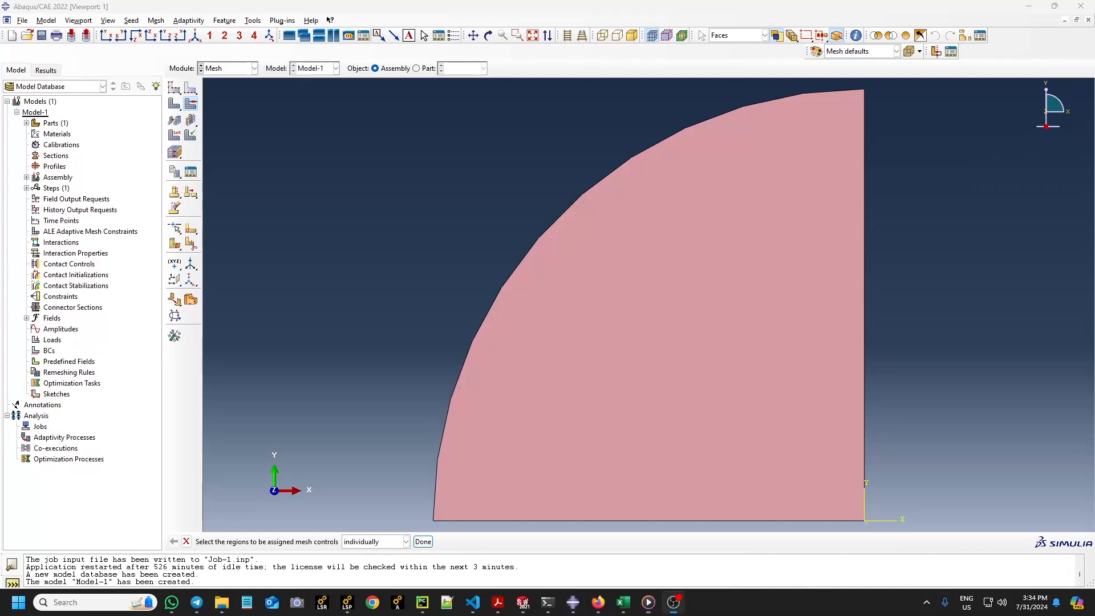
left_click(620, 370)
left_click(424, 542)
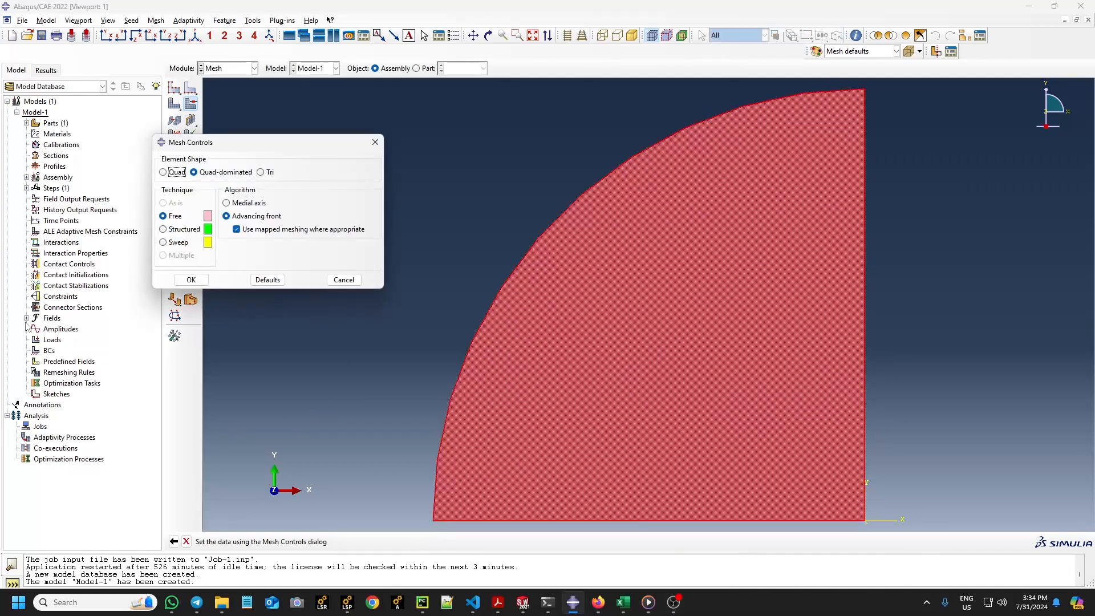
left_click(163, 172)
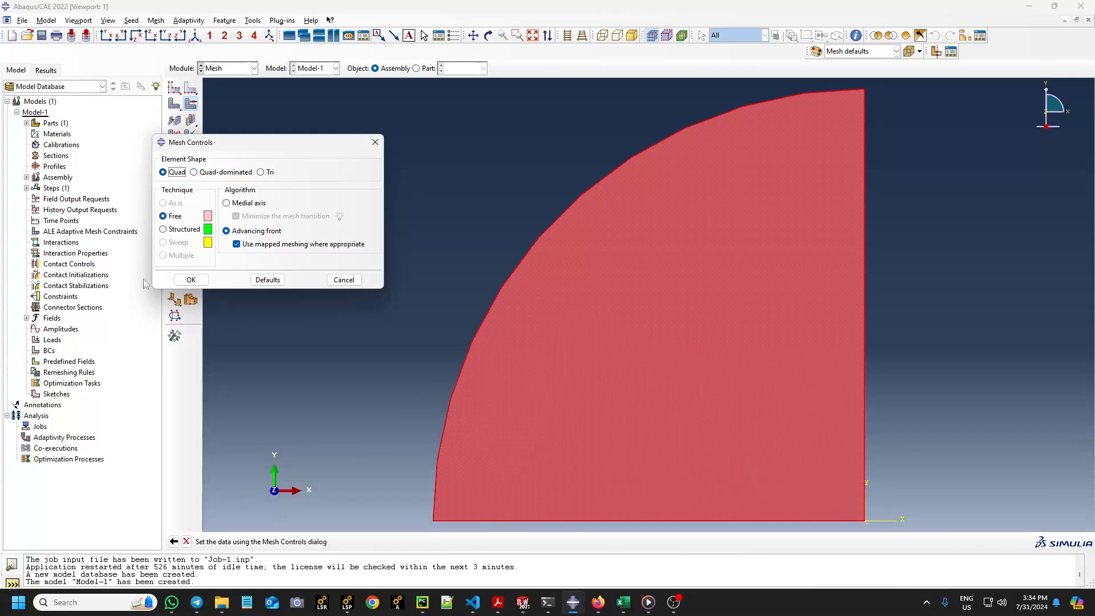
left_click(192, 279)
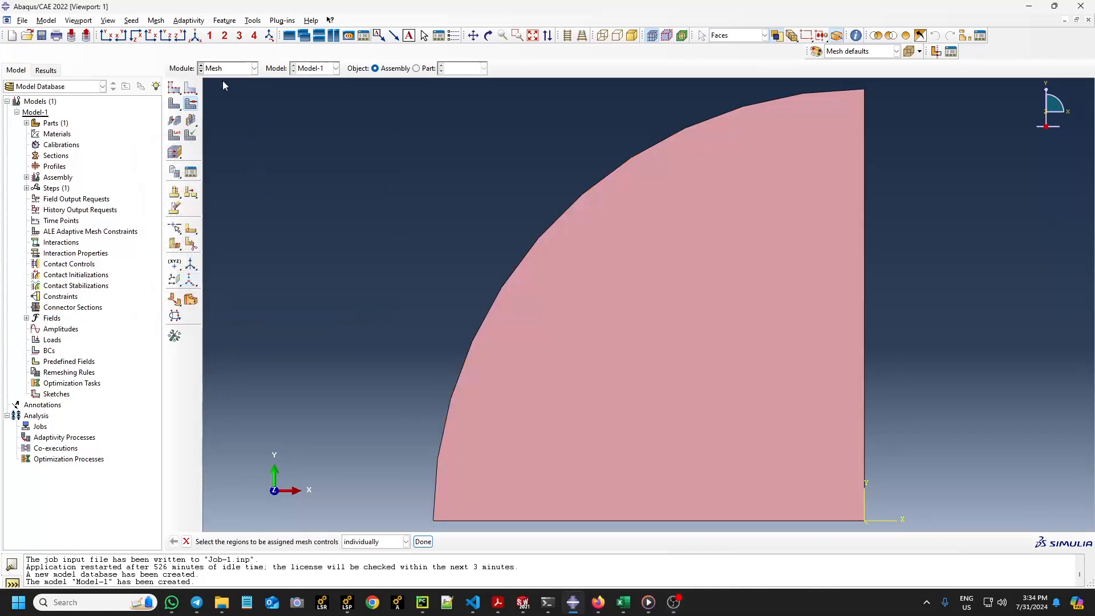
- Reopen the mesh controls for the quarter-circle face and accept Quad elements with the Free technique and Advancing front algorithm
left_click(156, 20)
left_click(179, 34)
left_click(475, 472)
left_click(422, 541)
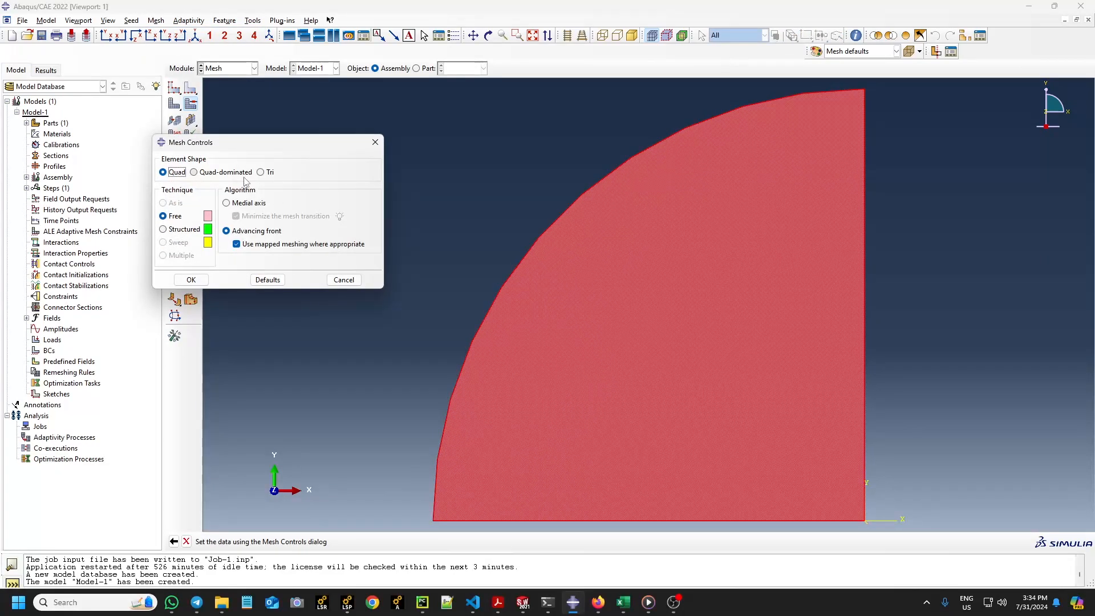
left_click(190, 280)
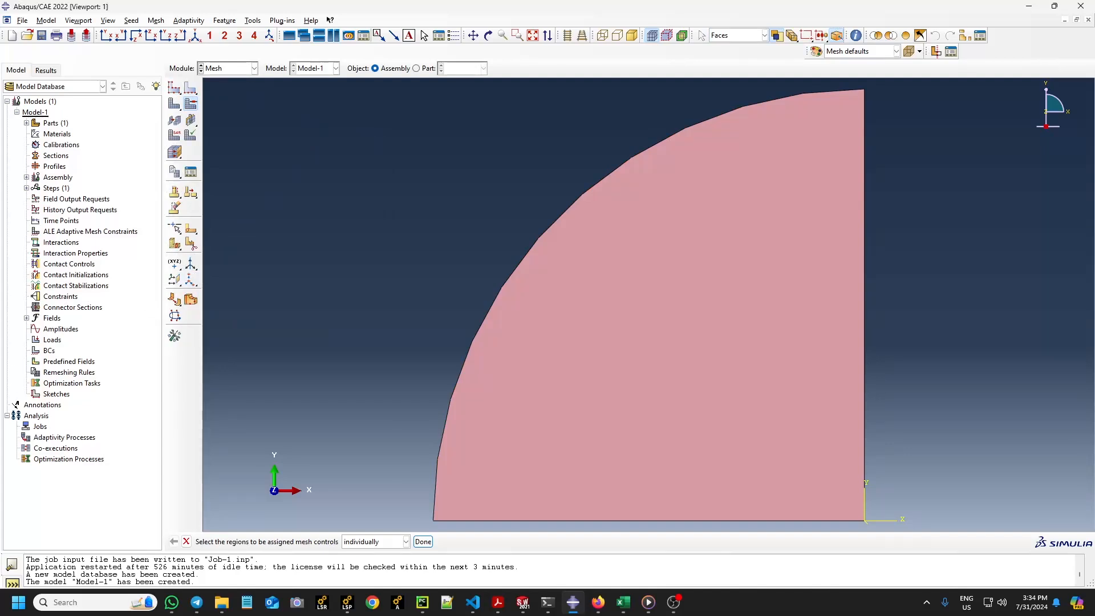
- Assign local seeds by number to the curved edge of the quarter circle, using 18 elements and no bias
left_click(191, 88)
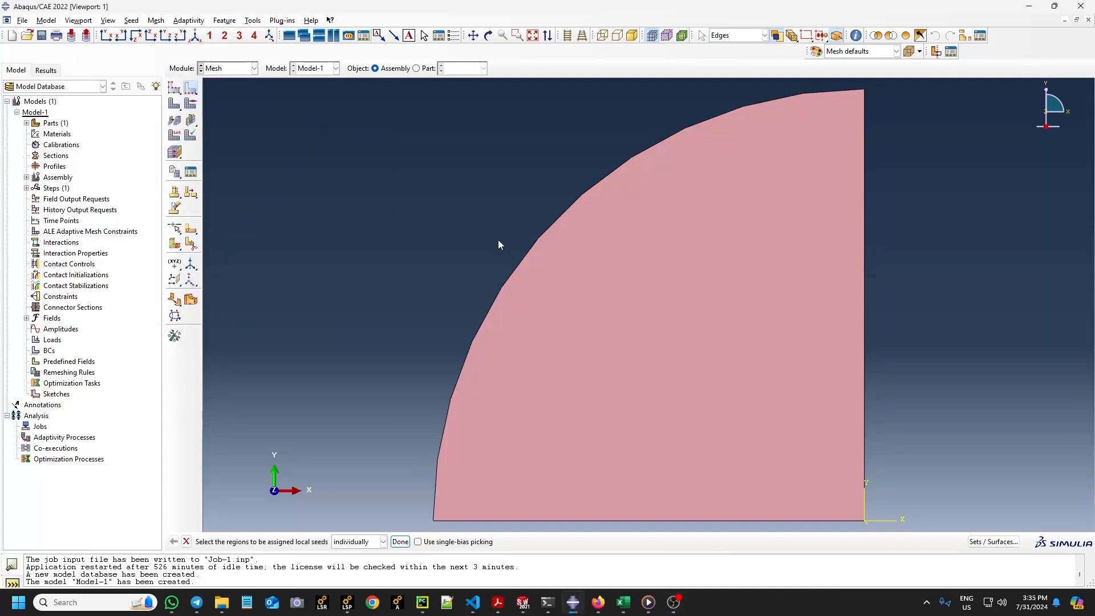
left_click(533, 245)
left_click(400, 541)
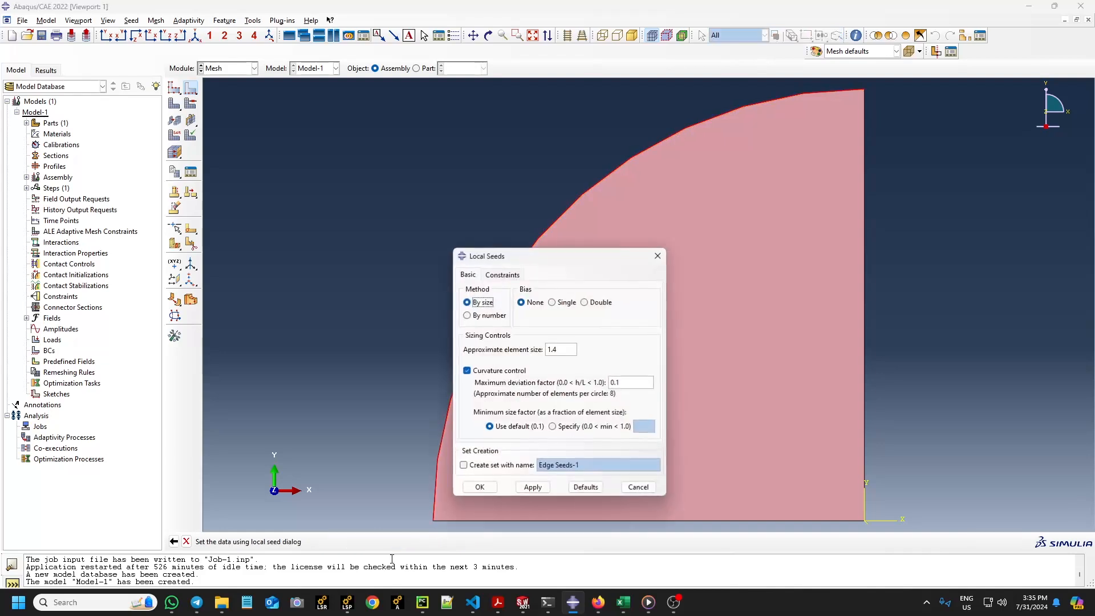
left_click(482, 316)
left_click(551, 349)
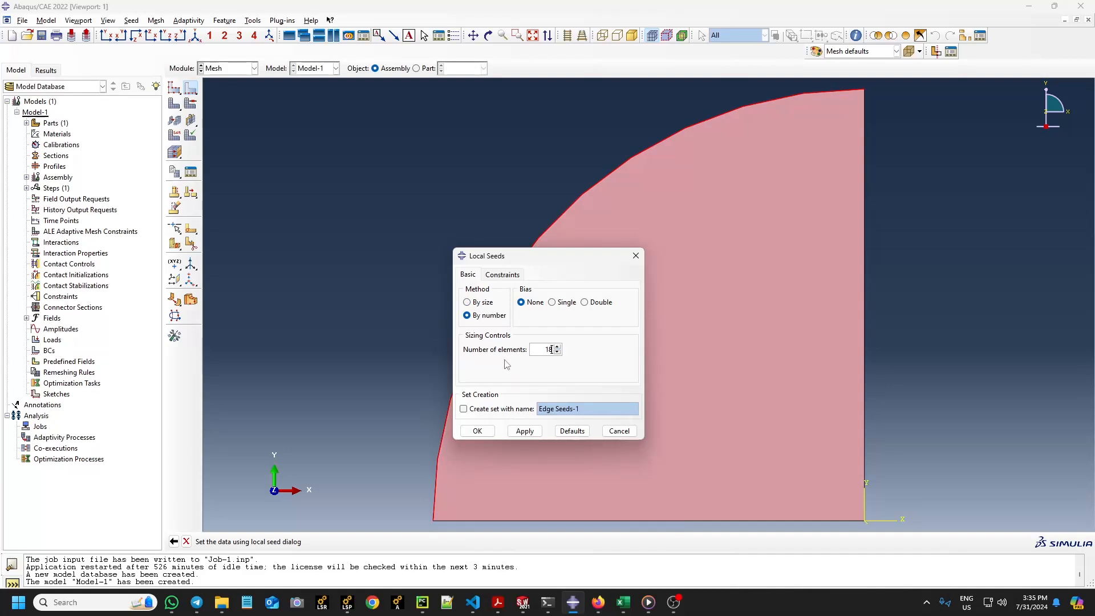
left_click(533, 433)
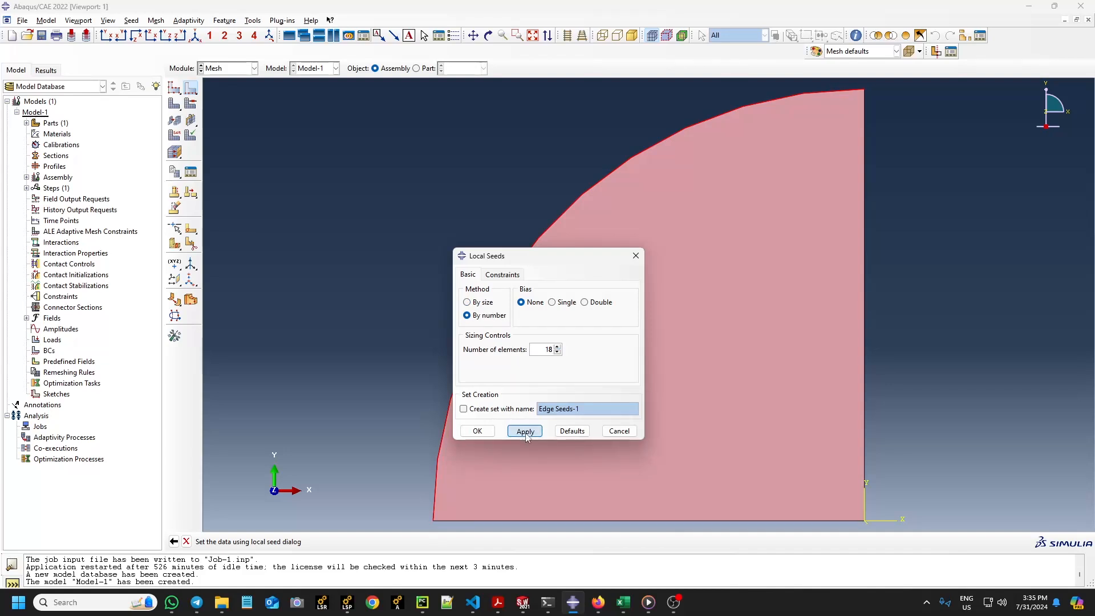
left_click(488, 432)
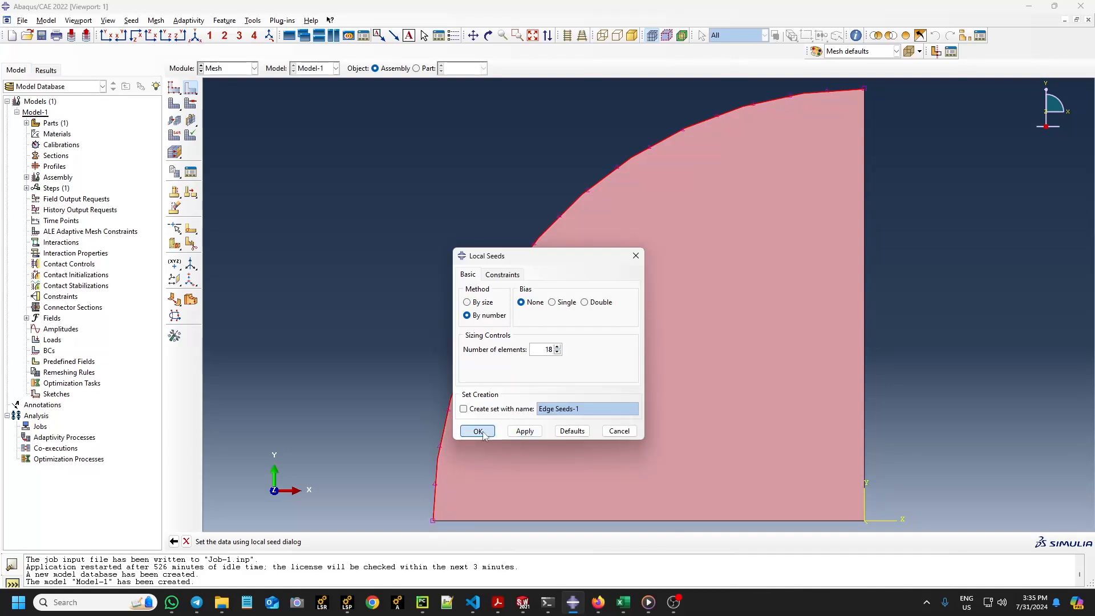
- Seed the vertical and horizontal straight edges by number with 18 elements each, and mesh the part instance
left_click(864, 280)
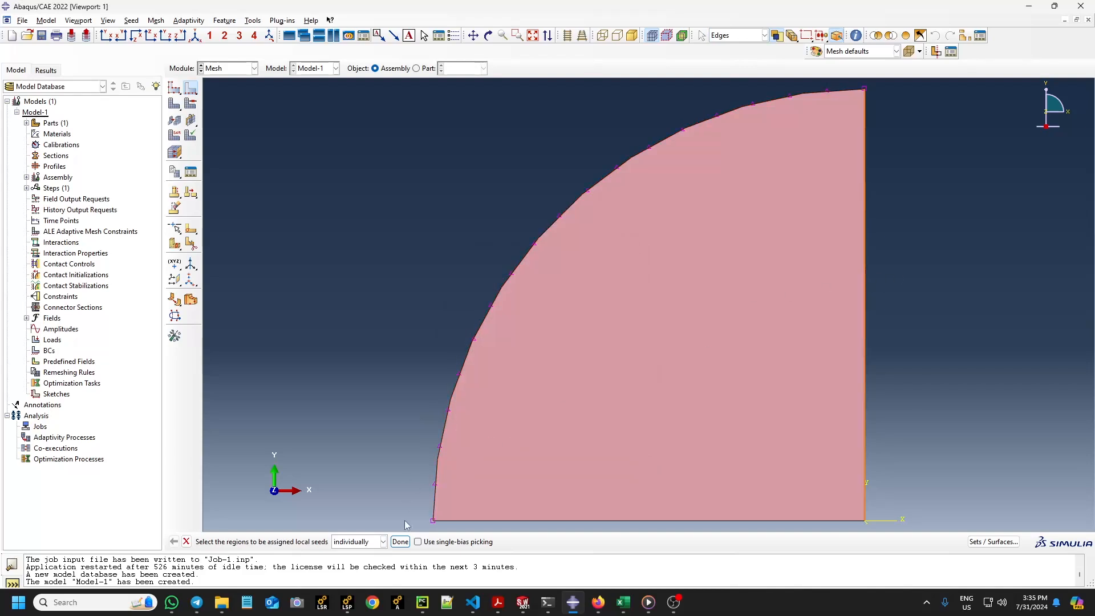
left_click(400, 542)
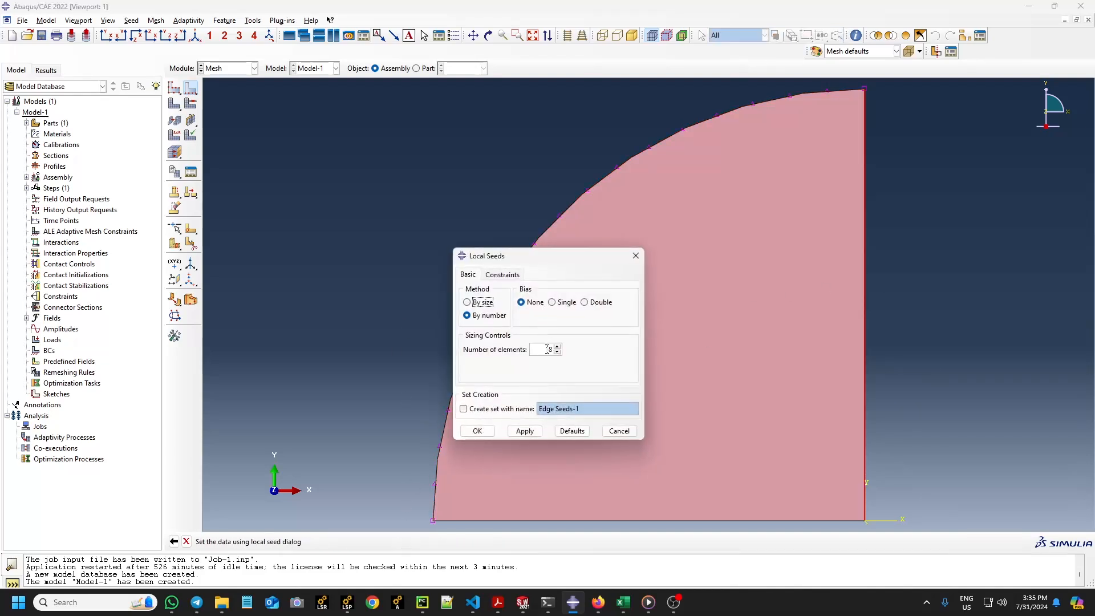
left_click(518, 435)
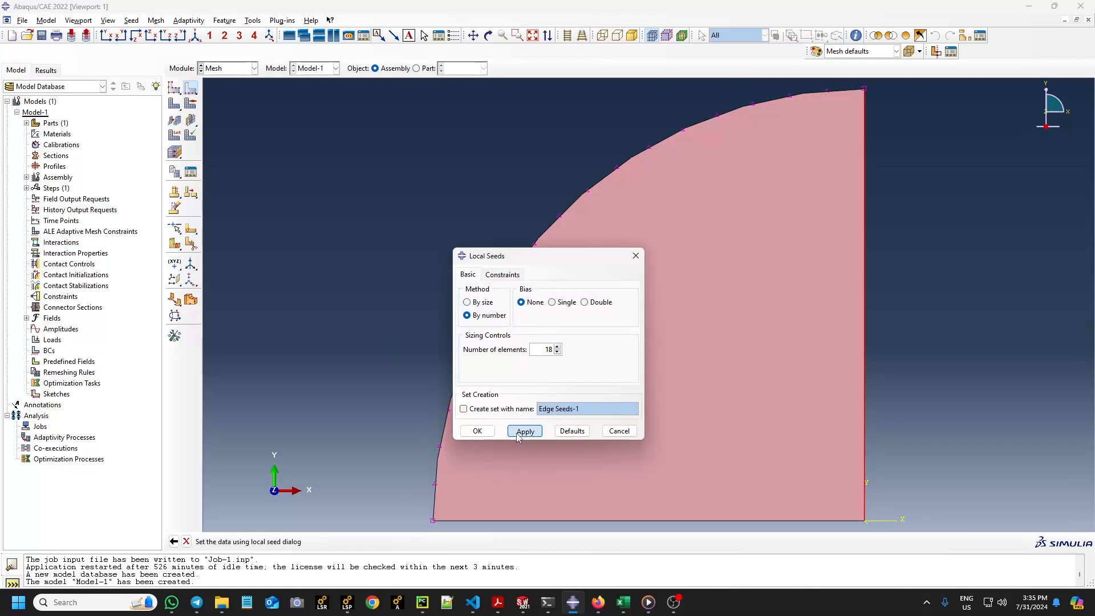
left_click(519, 437)
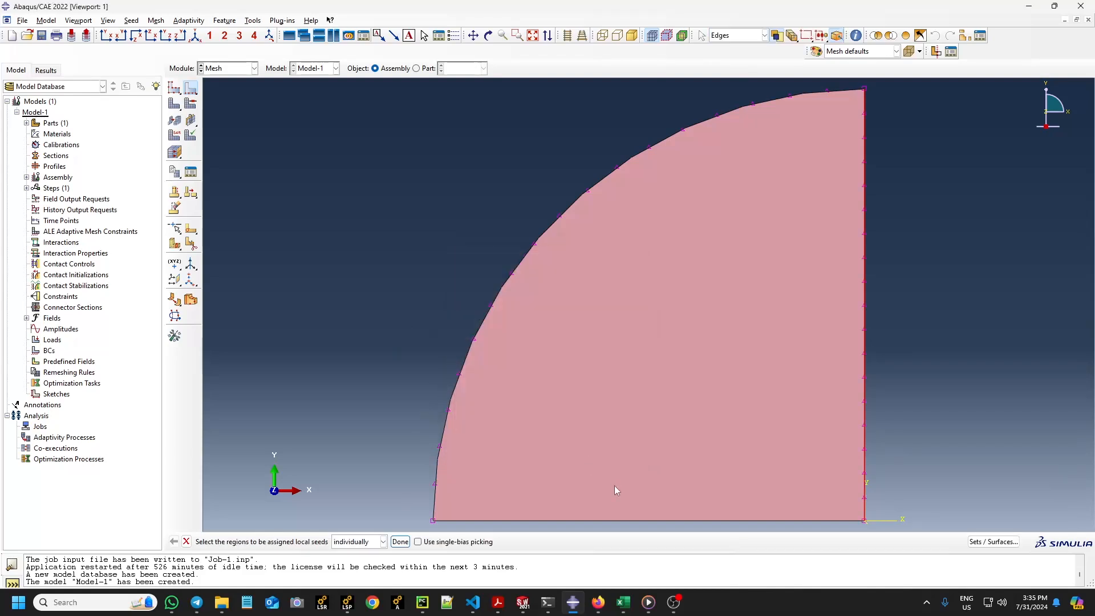
left_click(608, 521)
left_click(400, 541)
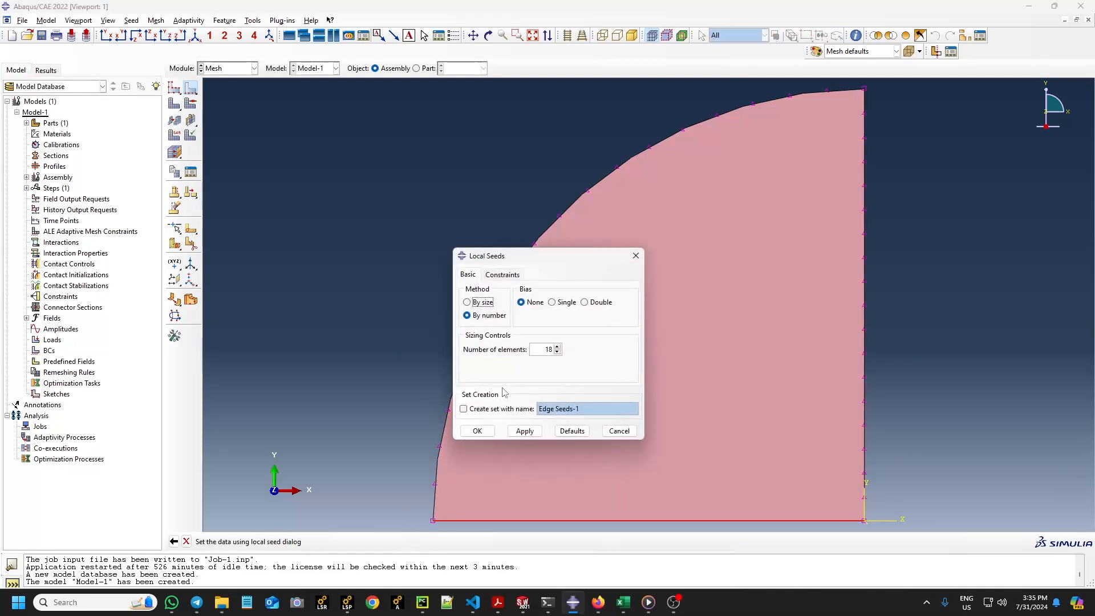
left_click(478, 432)
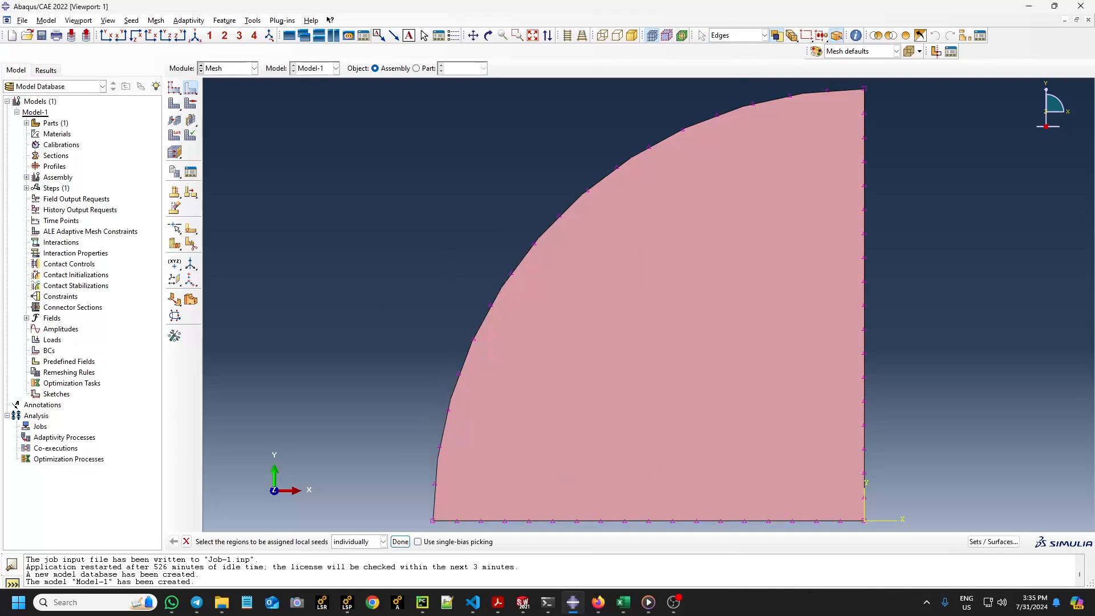
left_click(174, 104)
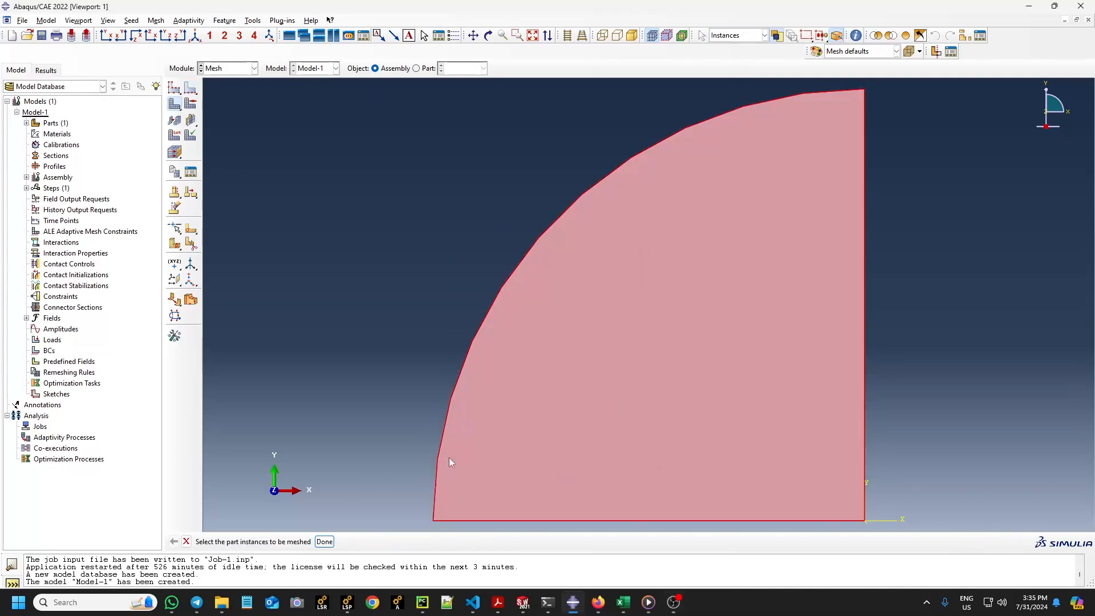
left_click(325, 541)
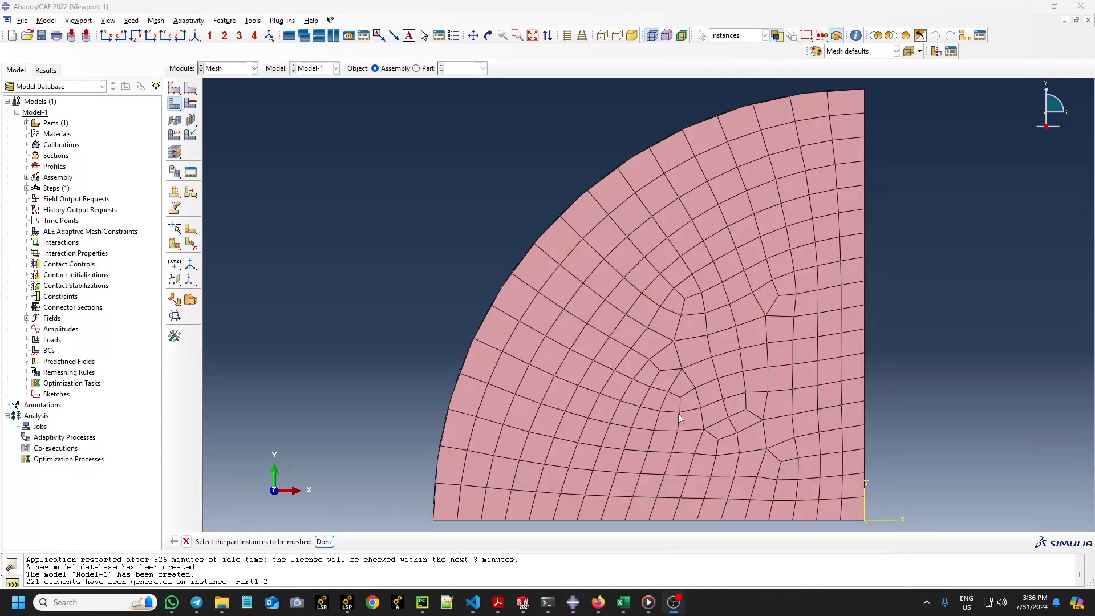
- In the Job module, create a full-analysis job named Job-1 from Model-1 with the default settings
left_click(249, 69)
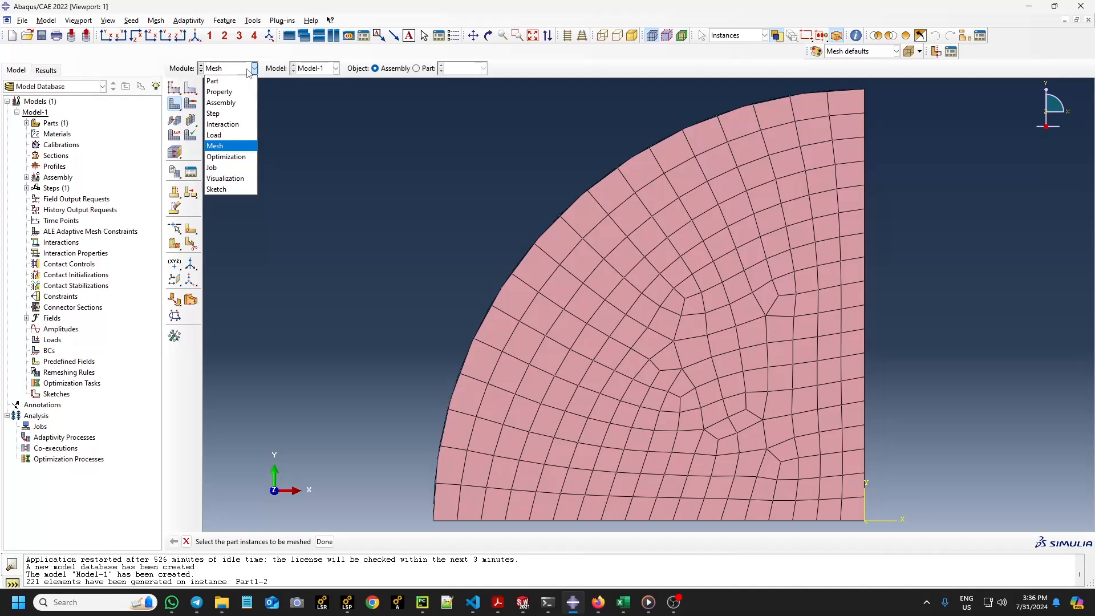
left_click(231, 167)
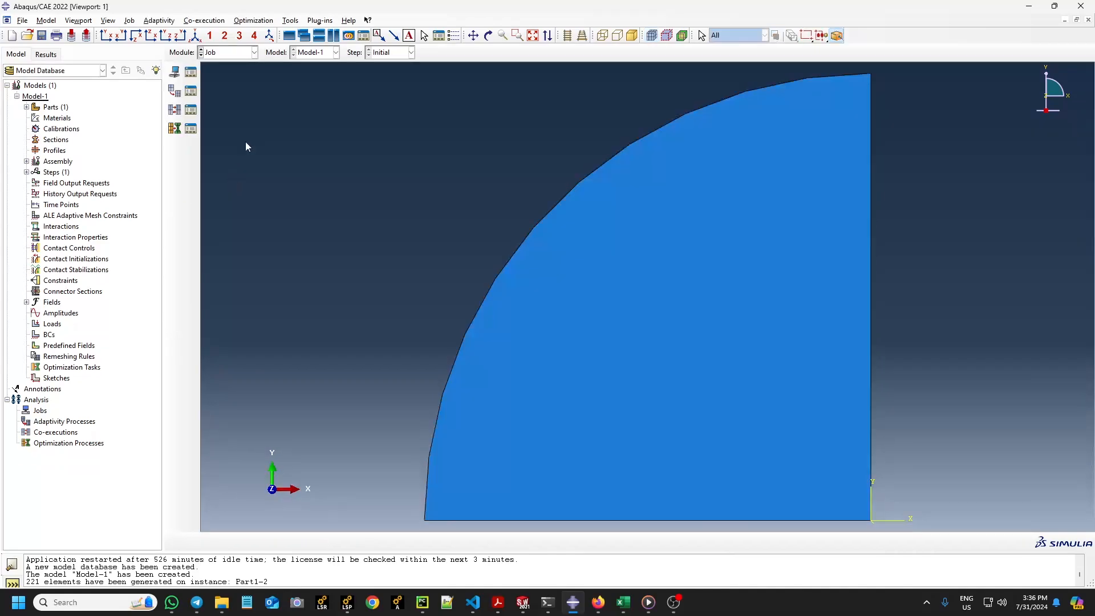
left_click(175, 73)
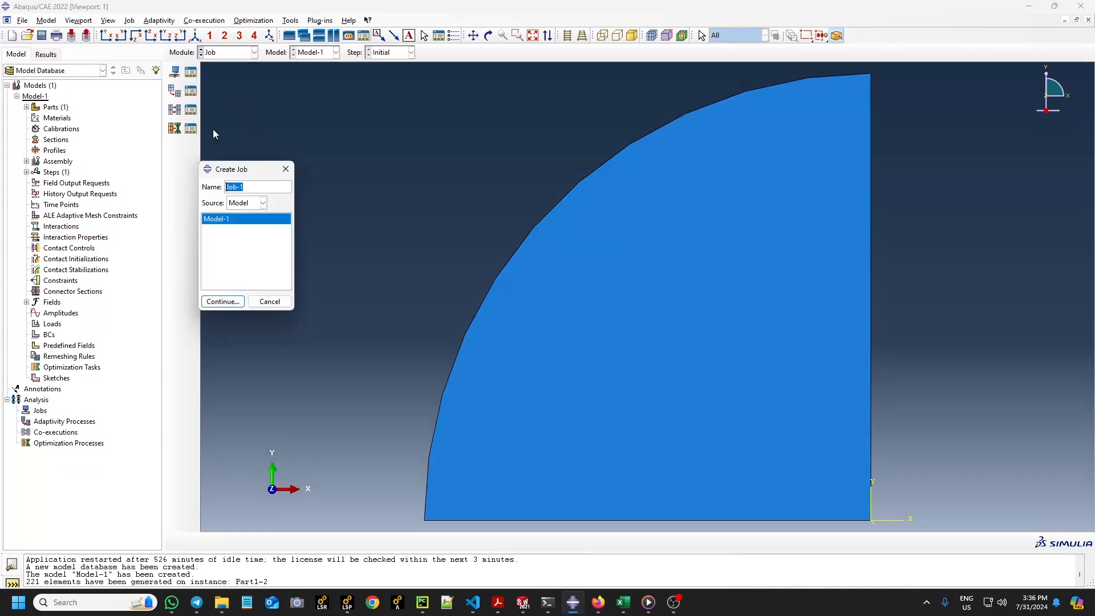
left_click(223, 301)
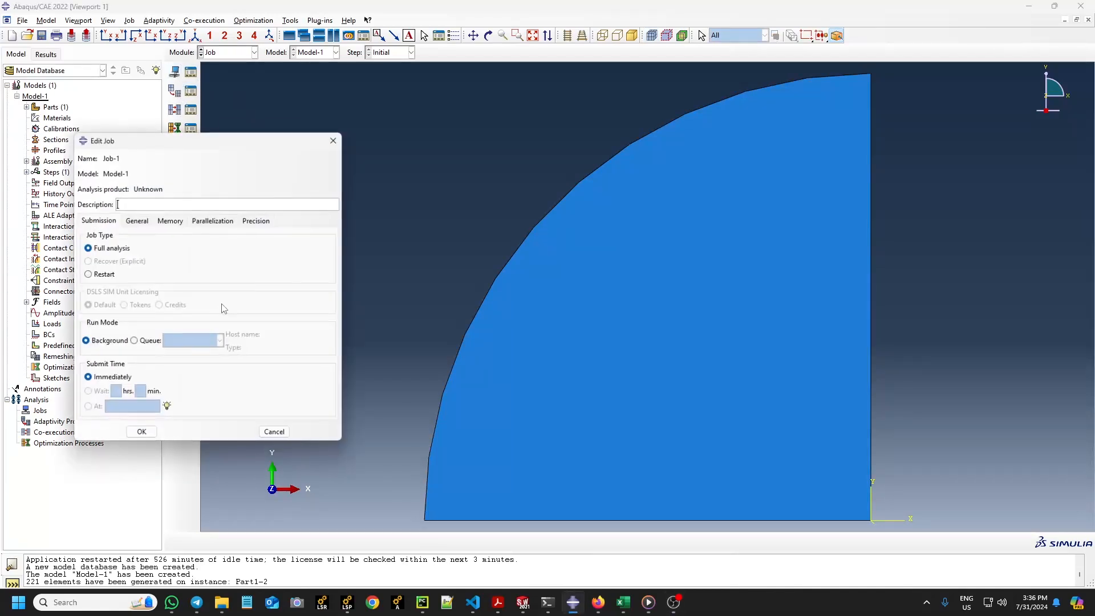
left_click(140, 432)
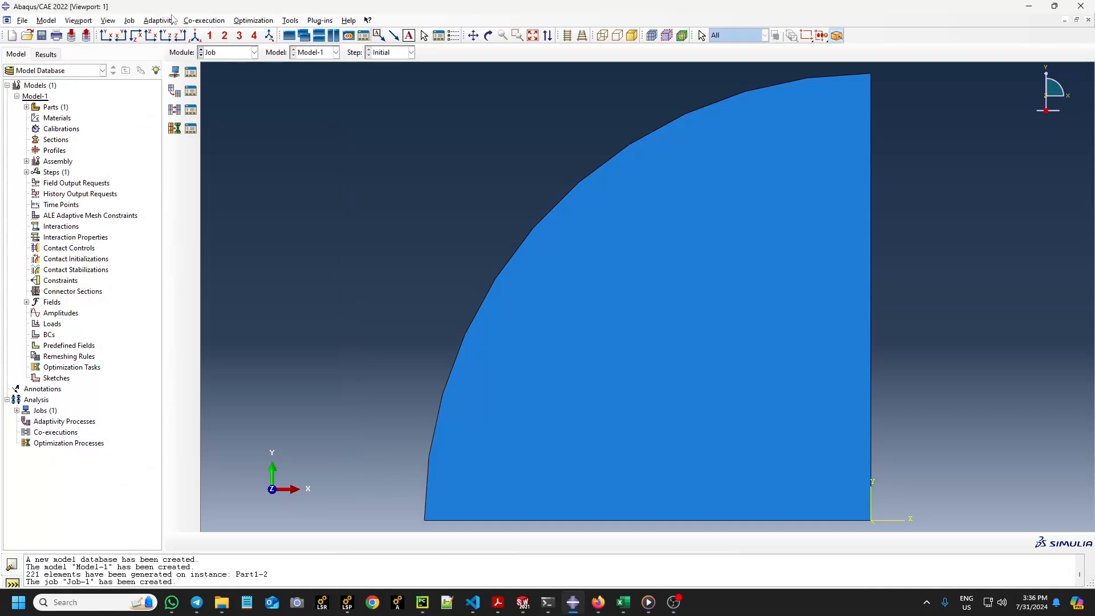
- Write the input file for Job-1, overwriting the existing job files and continuing despite the missing section and unmeshed instance
left_click(193, 74)
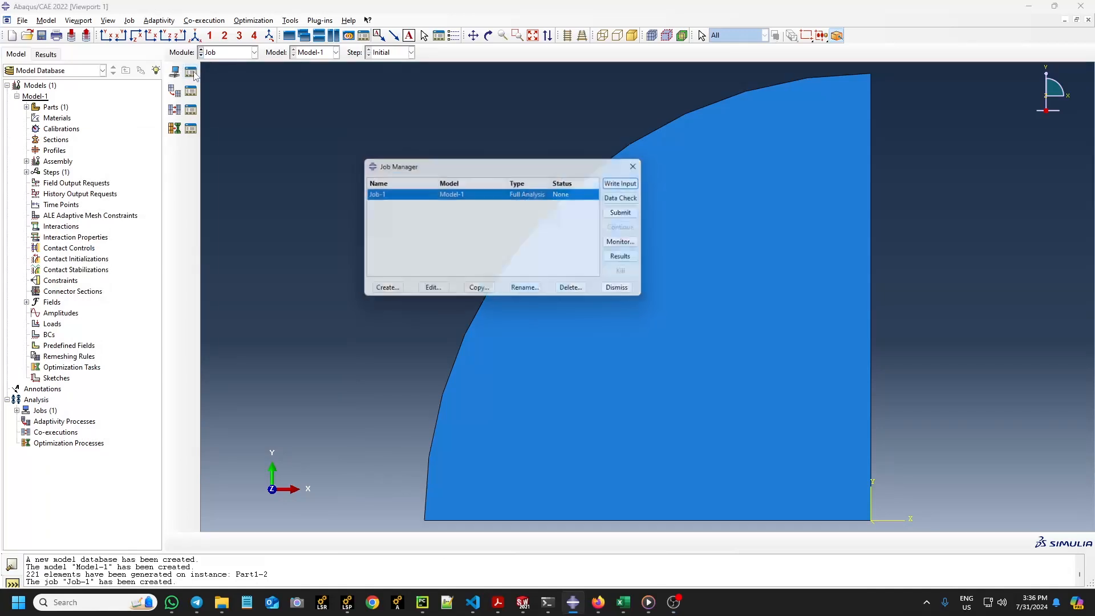
left_click(637, 183)
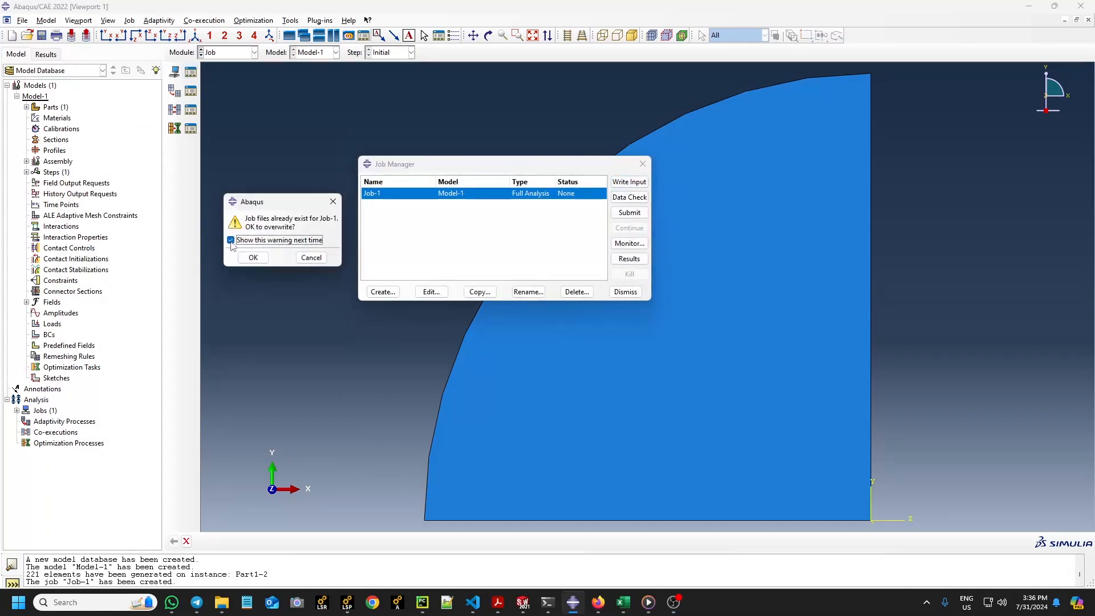
left_click(254, 259)
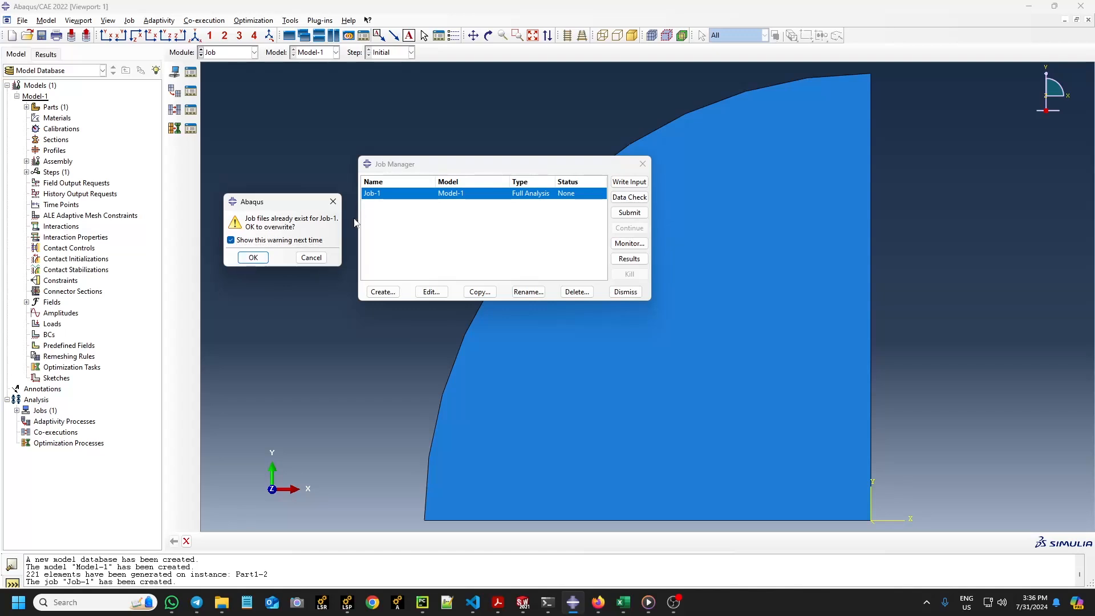
left_click(253, 258)
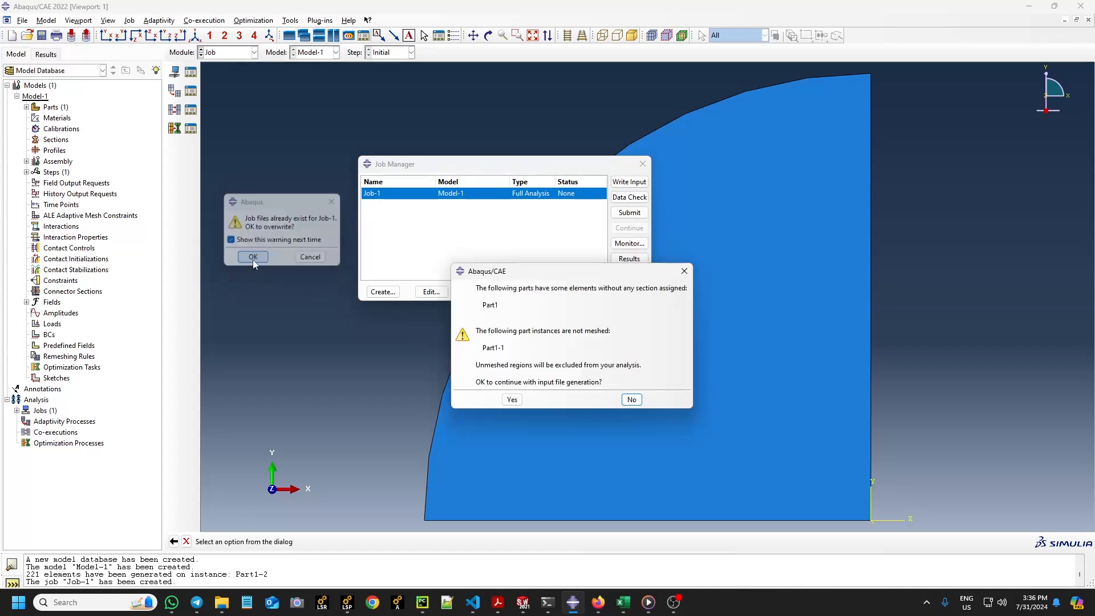
left_click(513, 400)
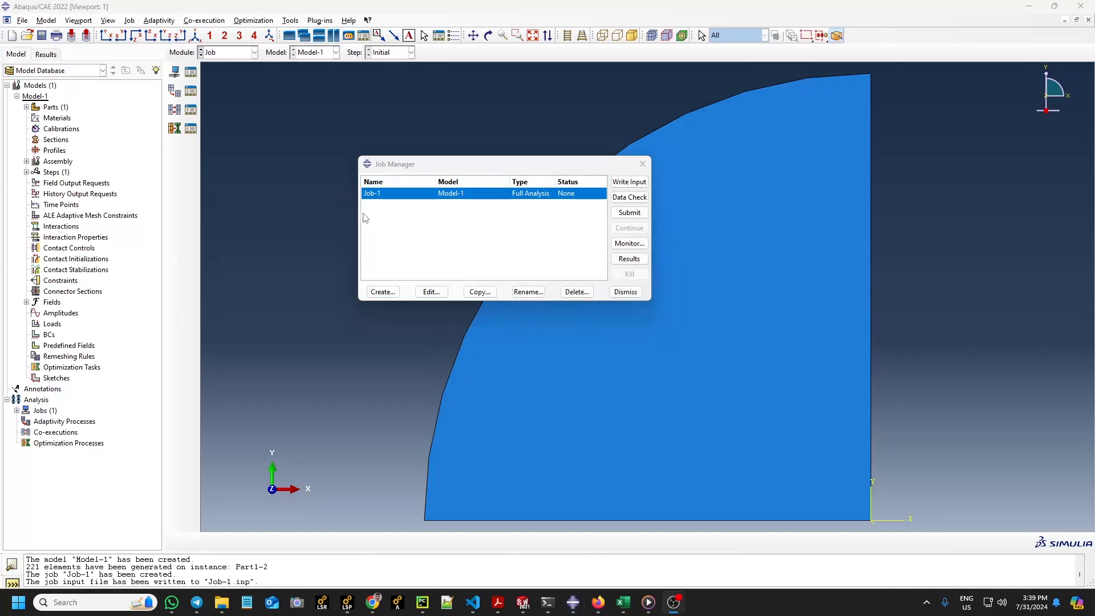
- Look up Abaqus's current work directory and open C:\NEW_WORKING_DIRECTORY in File Explorer, selecting its full path
left_click(21, 21)
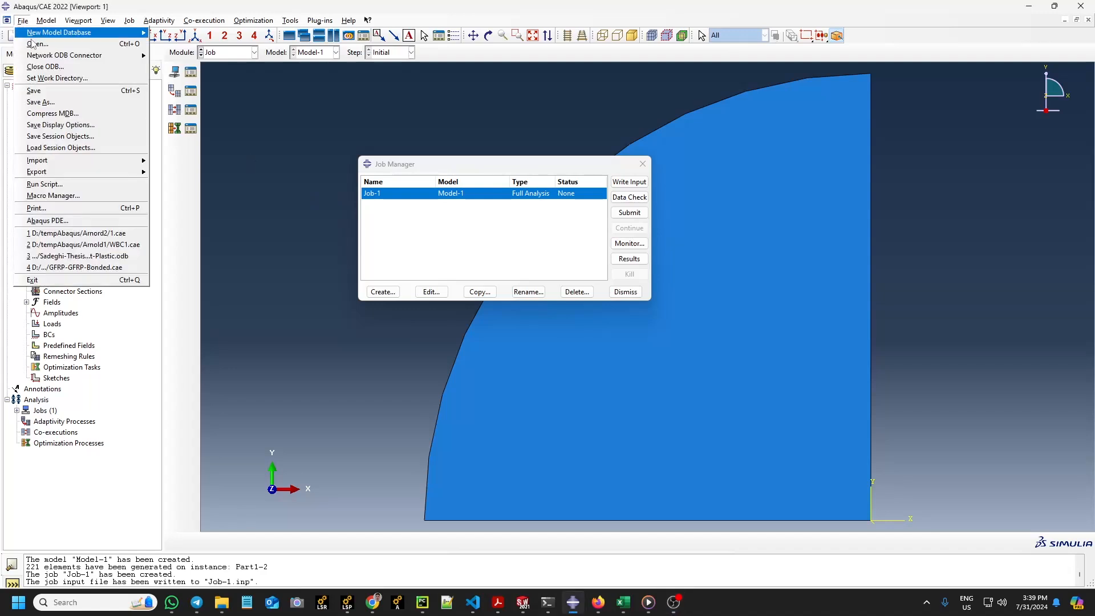
mouse_move(67, 60)
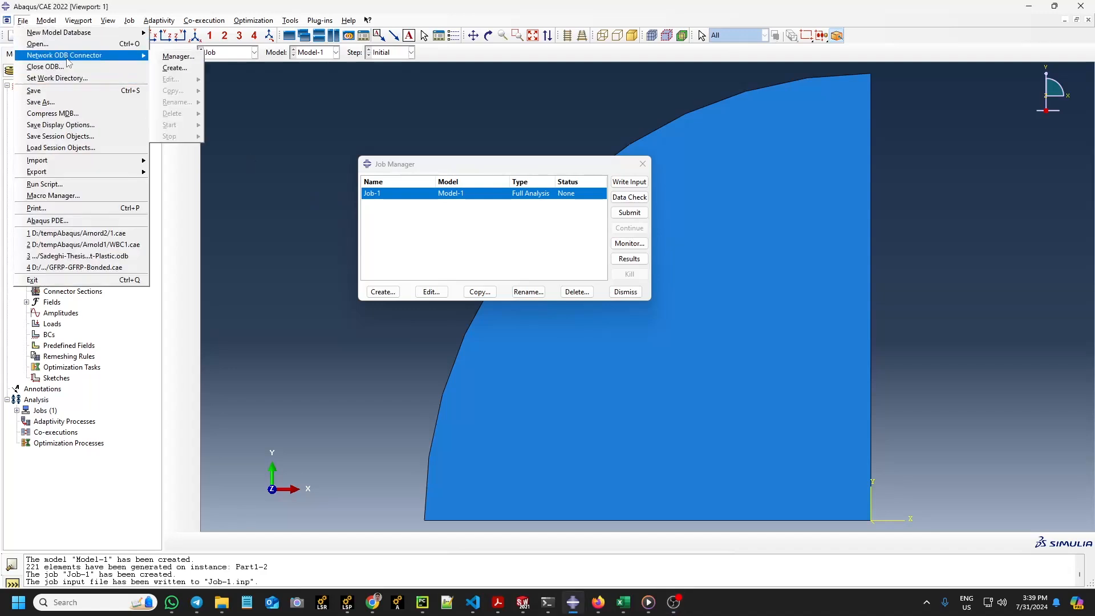
left_click(57, 78)
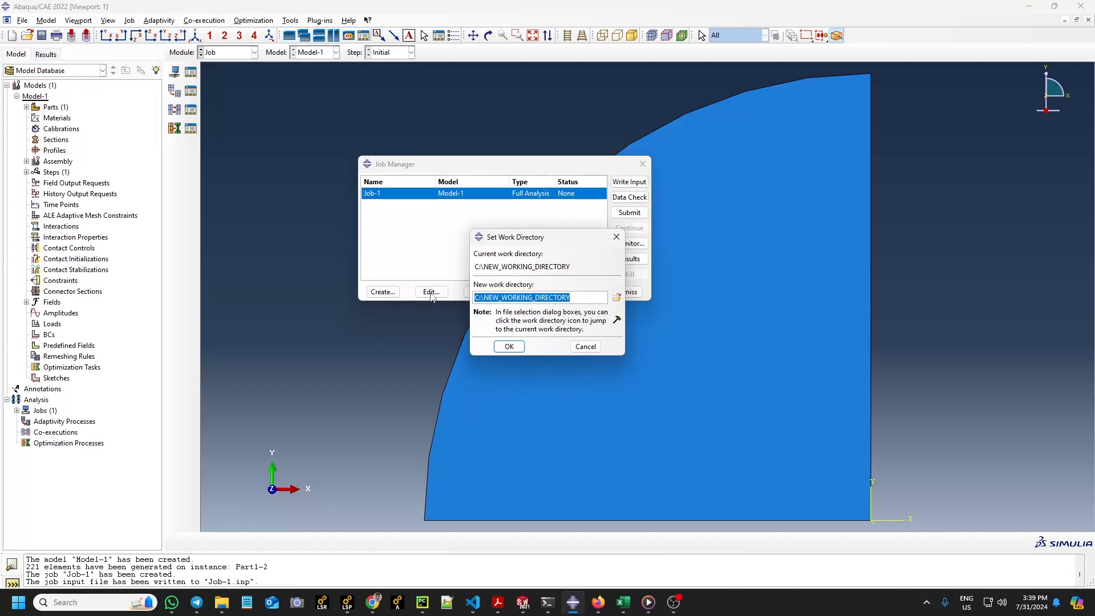
key("super+e")
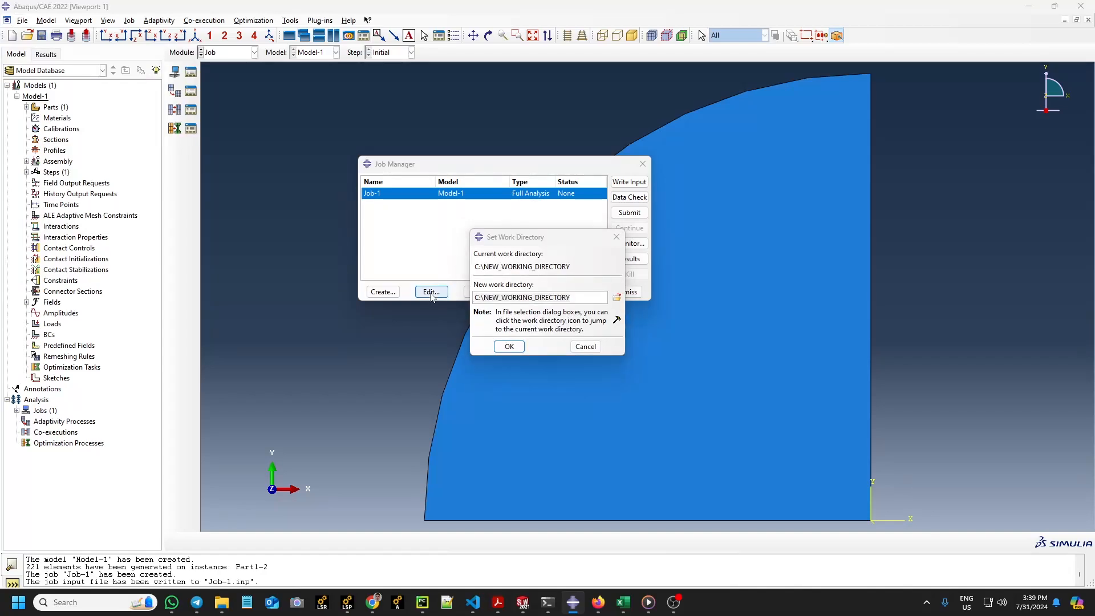
key("super+r")
left_click(1079, 7)
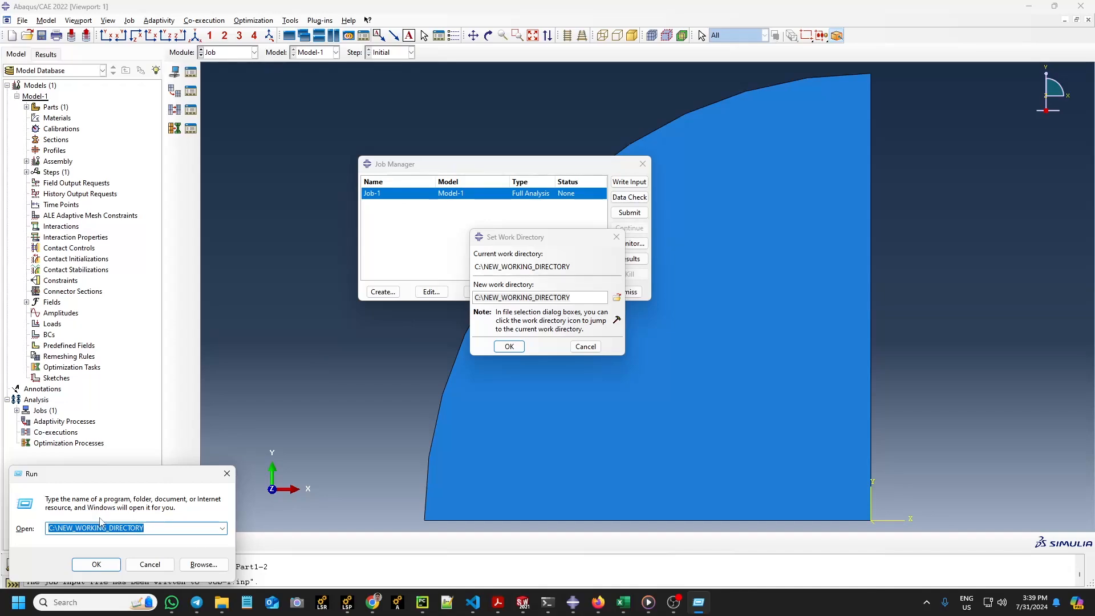
left_click(100, 524)
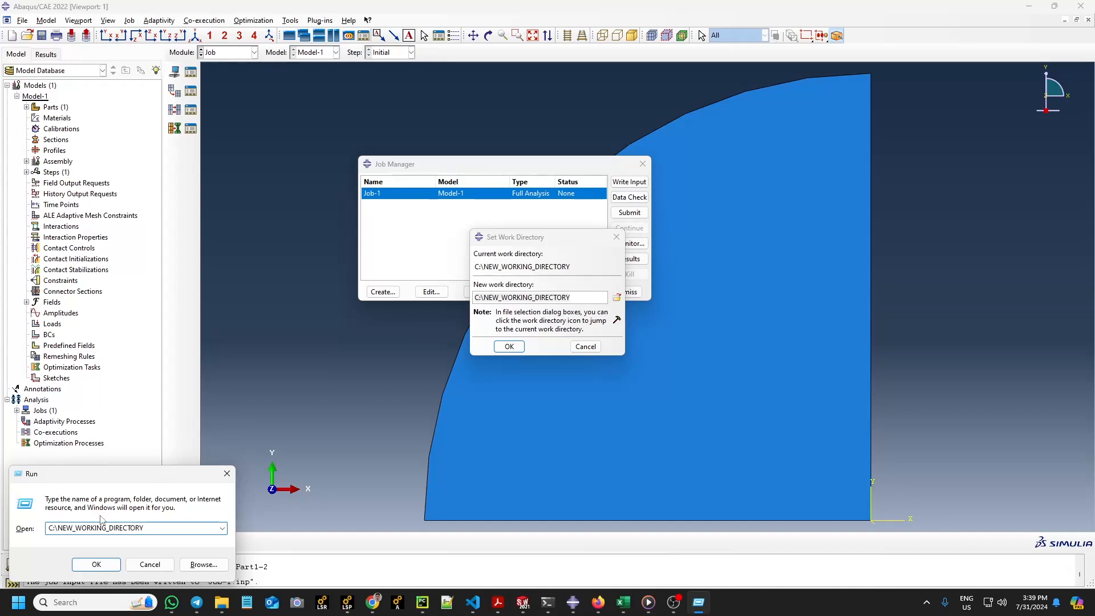
left_click(97, 565)
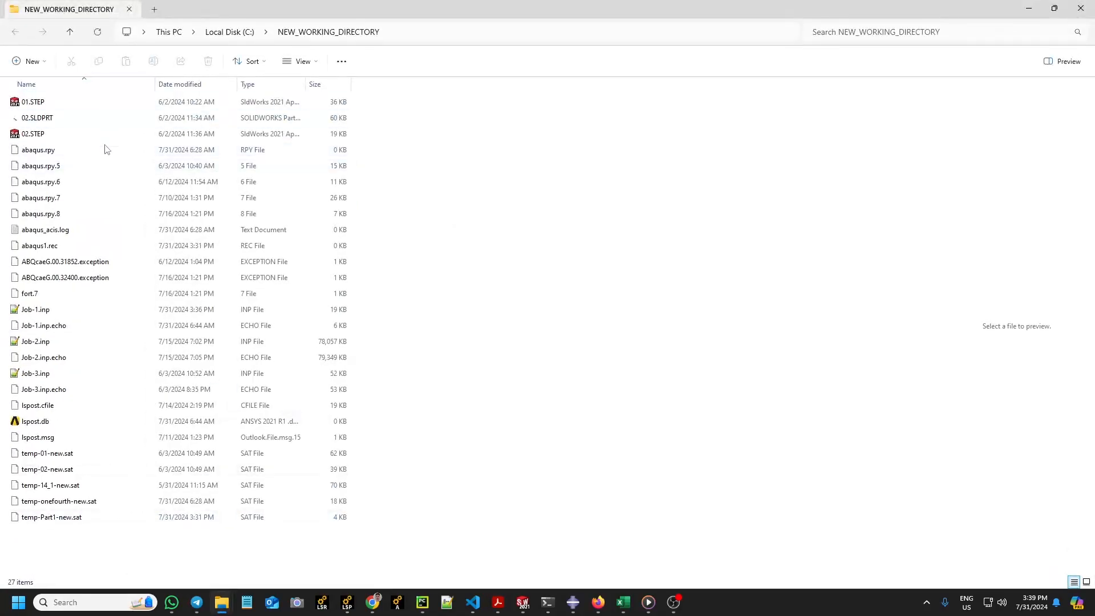
left_click(411, 36)
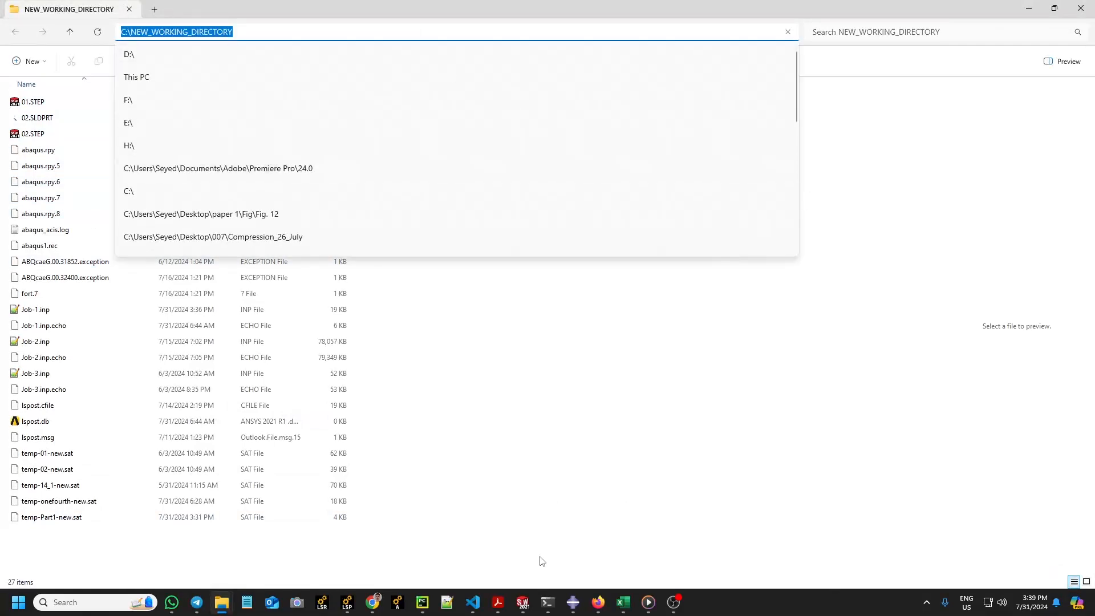
- Switch to LS-PrePost and start a new session, closing the current one
left_click(344, 601)
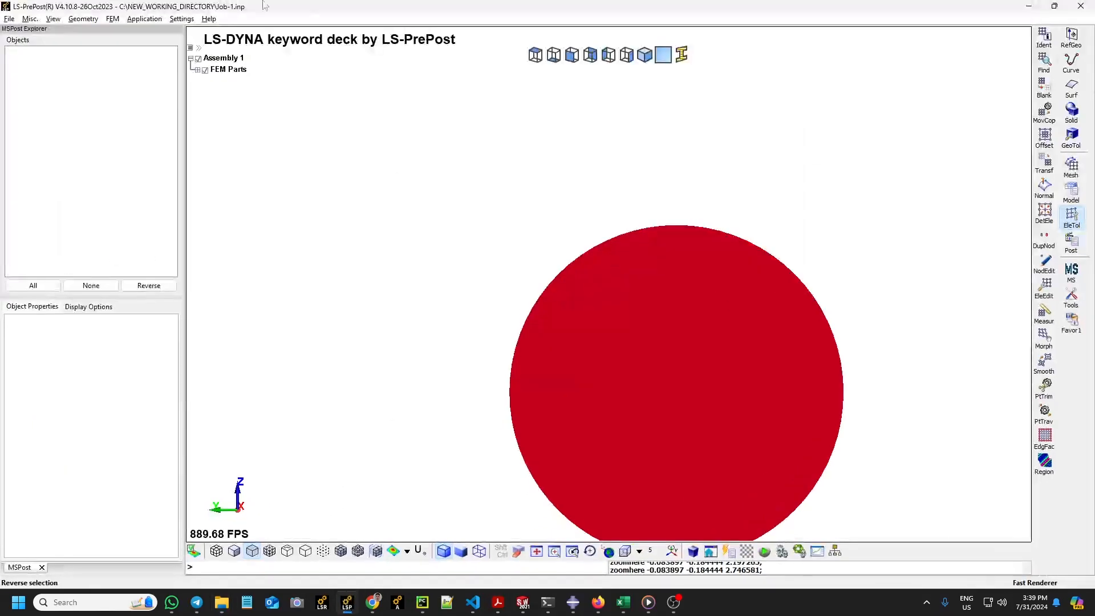
left_click(10, 18)
left_click(23, 31)
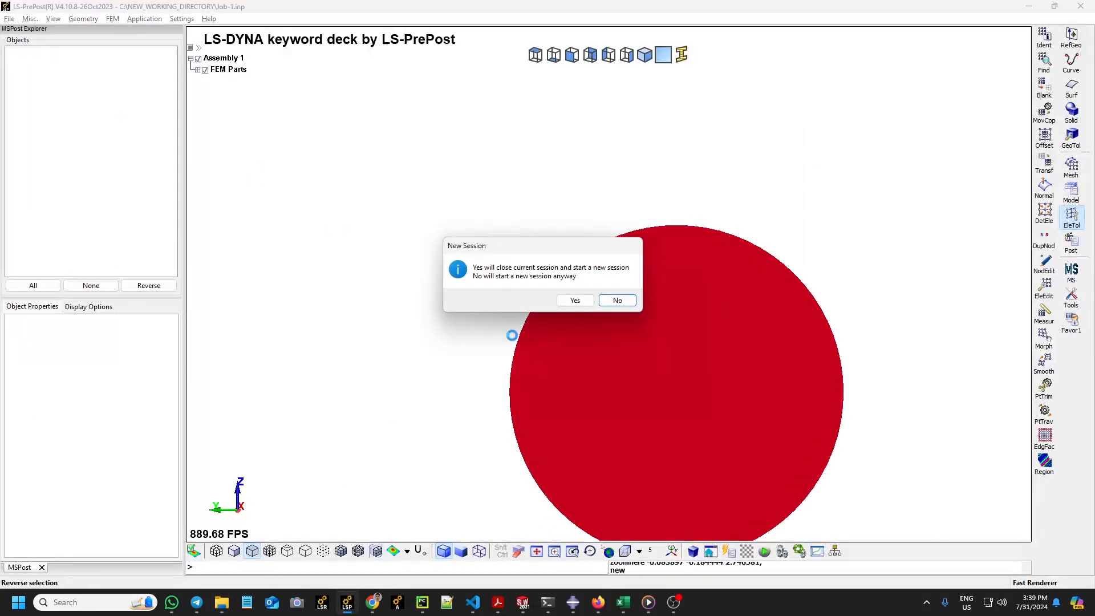
left_click(575, 300)
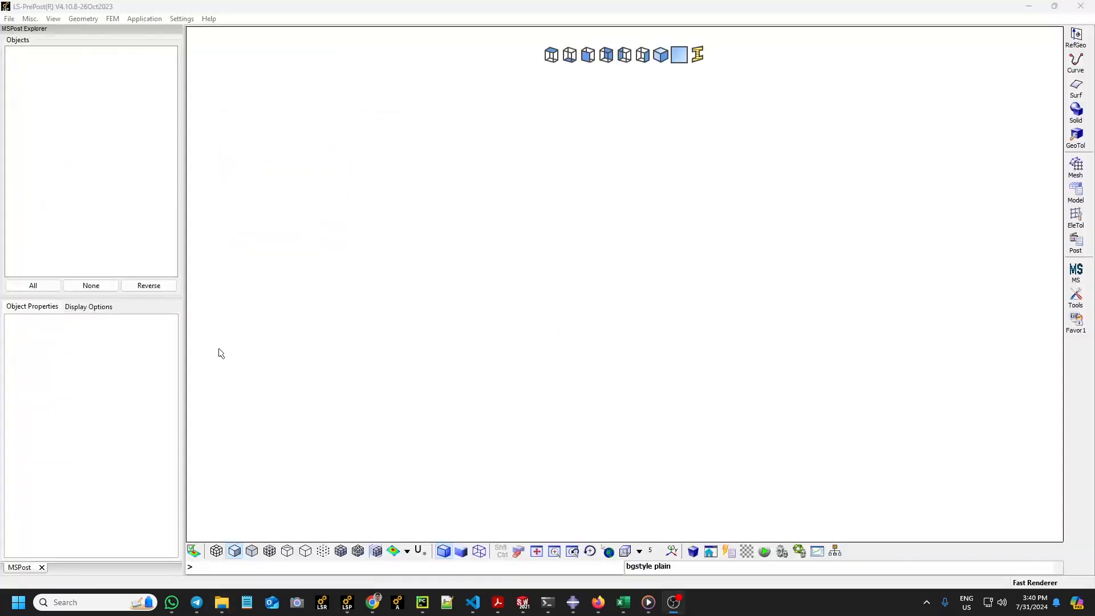
- Open Job-1.inp from NEW_WORKING_DIRECTORY as an ABAQUS input file and dismiss the Keyword Reader Alert
left_click(10, 20)
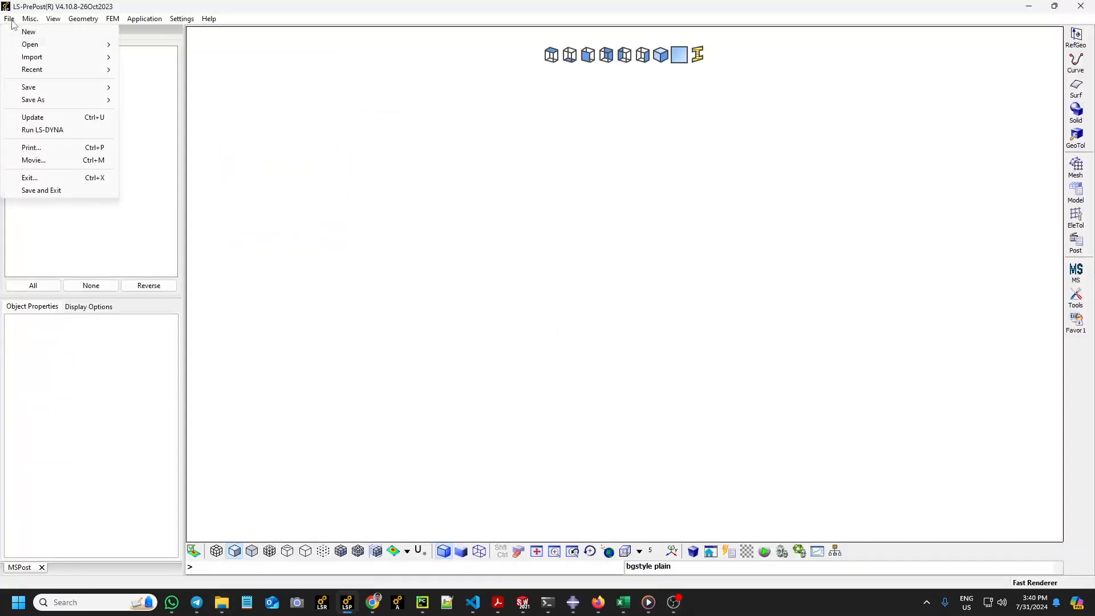
mouse_move(18, 60)
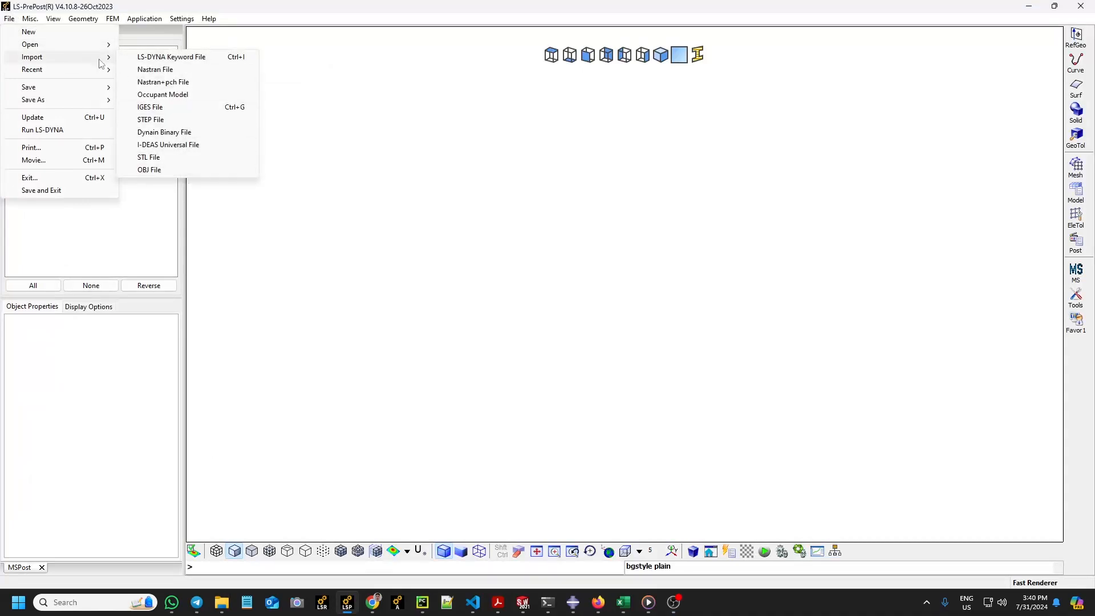
mouse_move(64, 45)
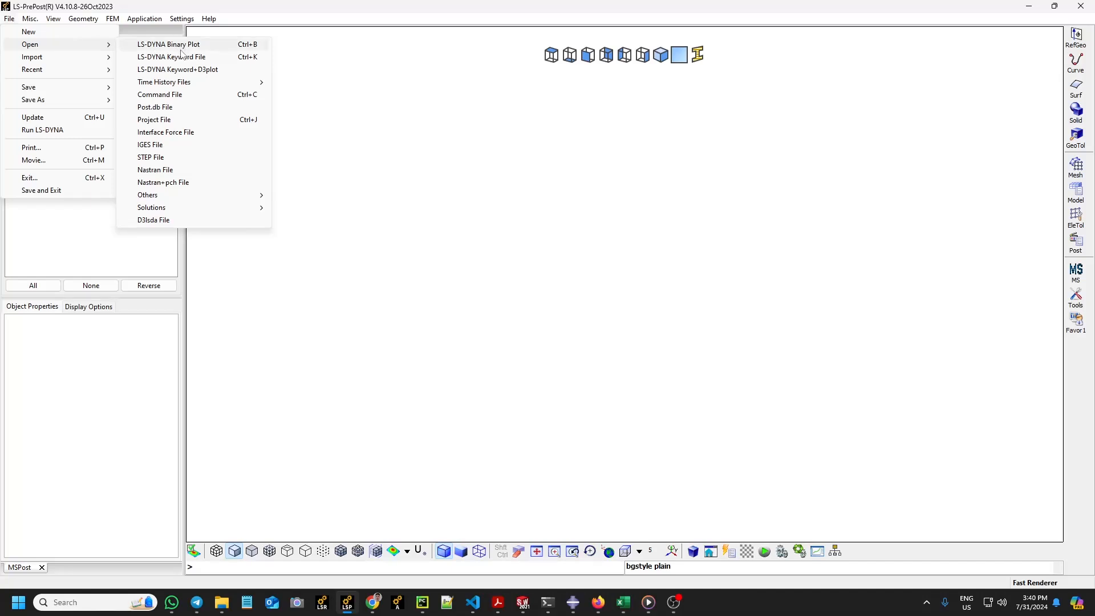
mouse_move(227, 196)
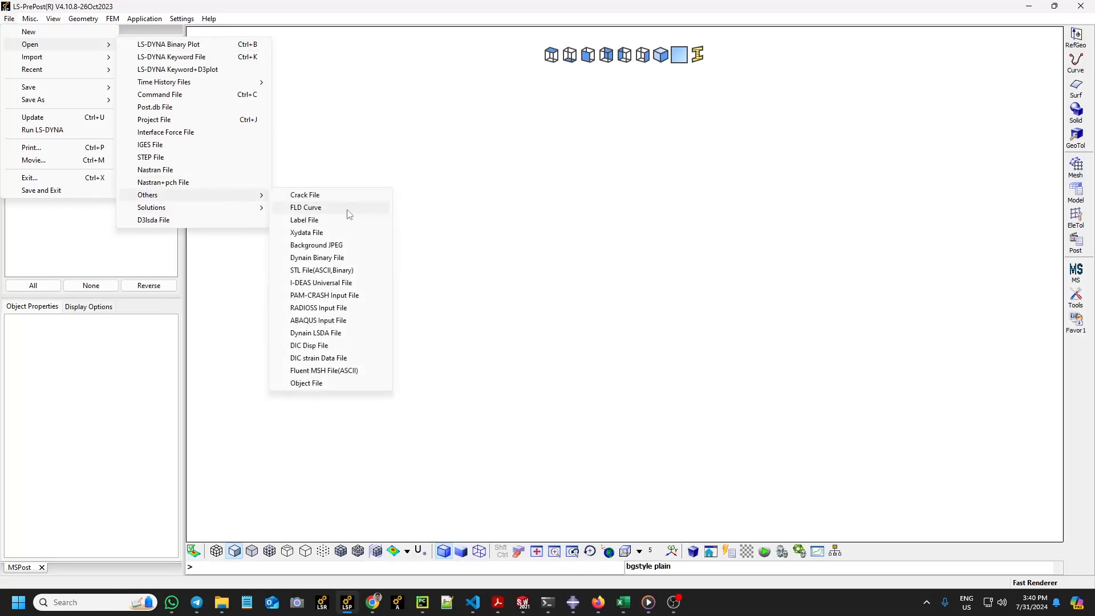
left_click(347, 320)
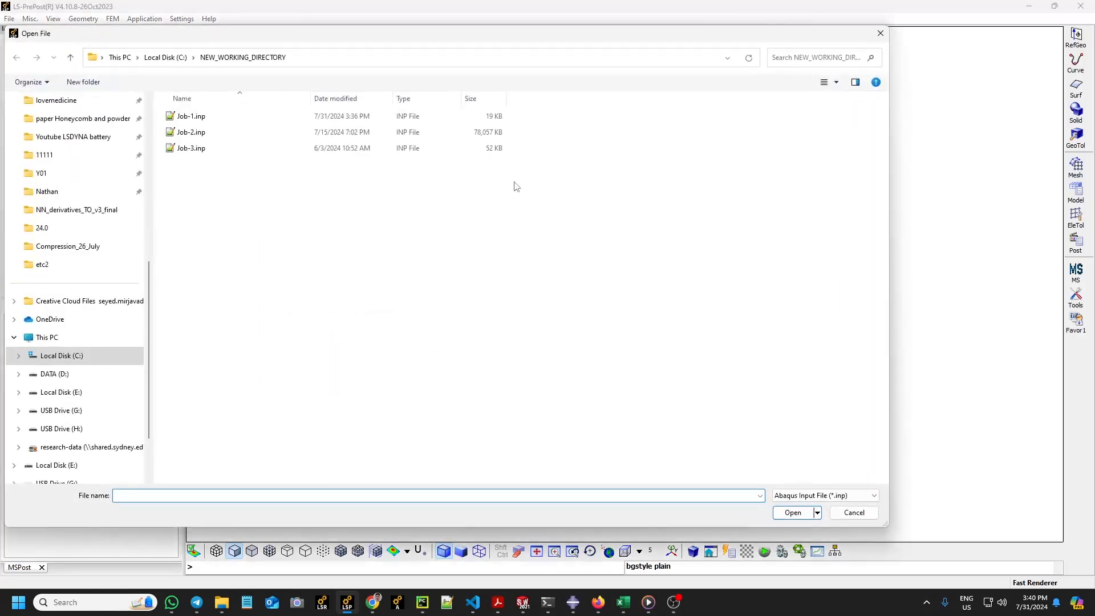
double_click(221, 118)
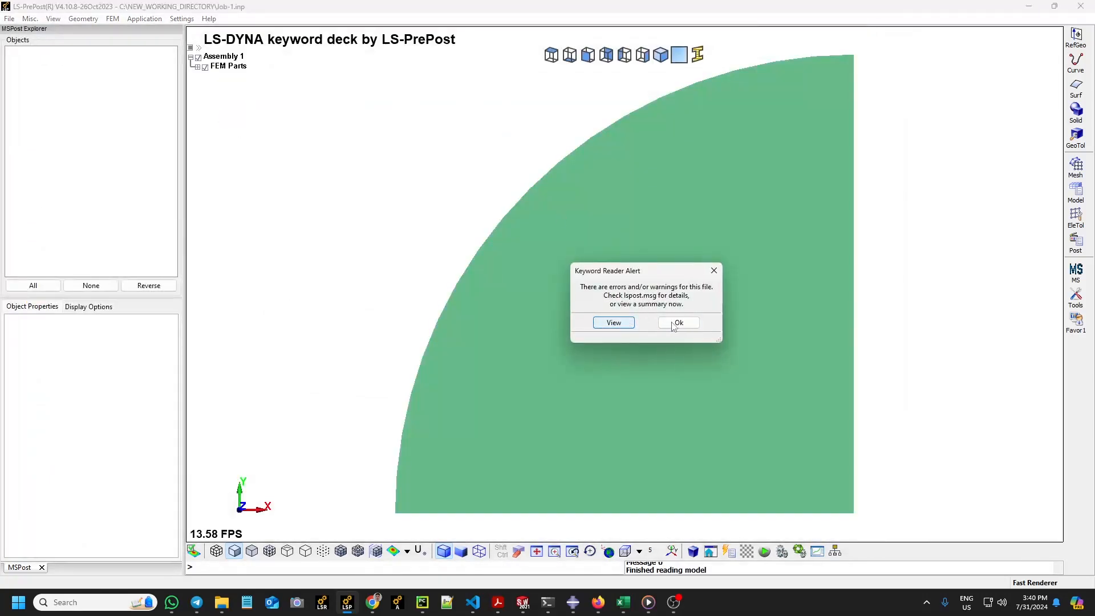
left_click(680, 323)
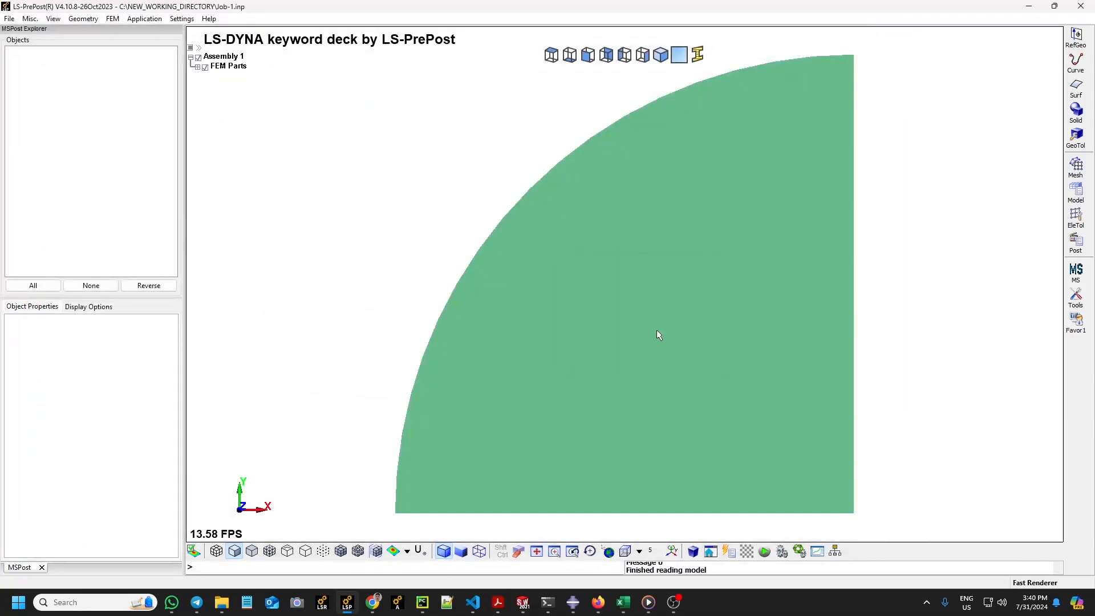
- Inspect the imported quarter-circle mesh in hidden element mode, and return to shaded element mode
left_click(217, 551)
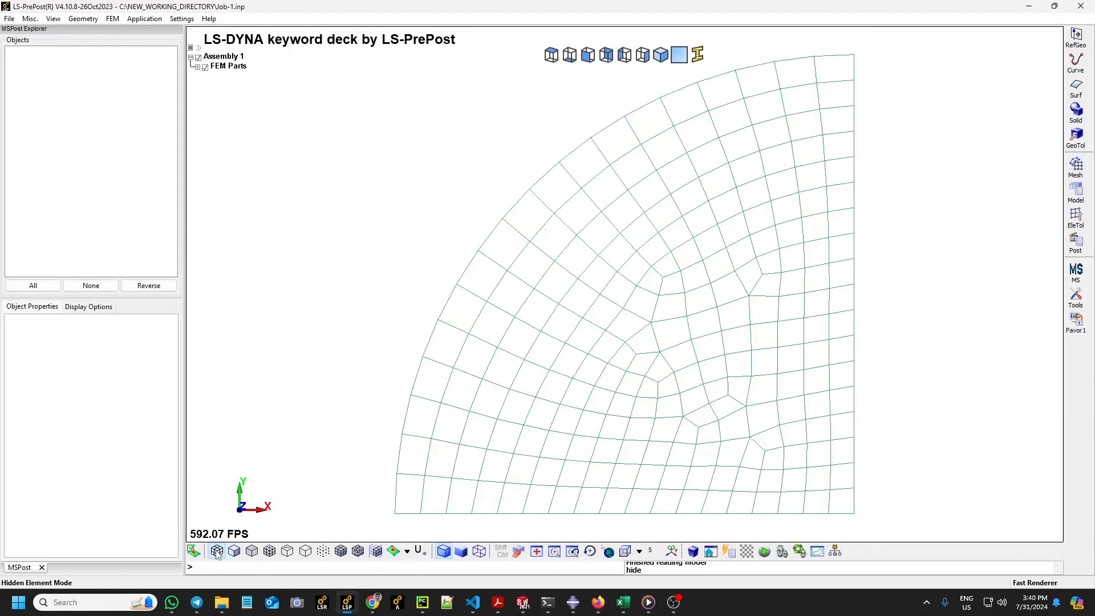
left_click(235, 551)
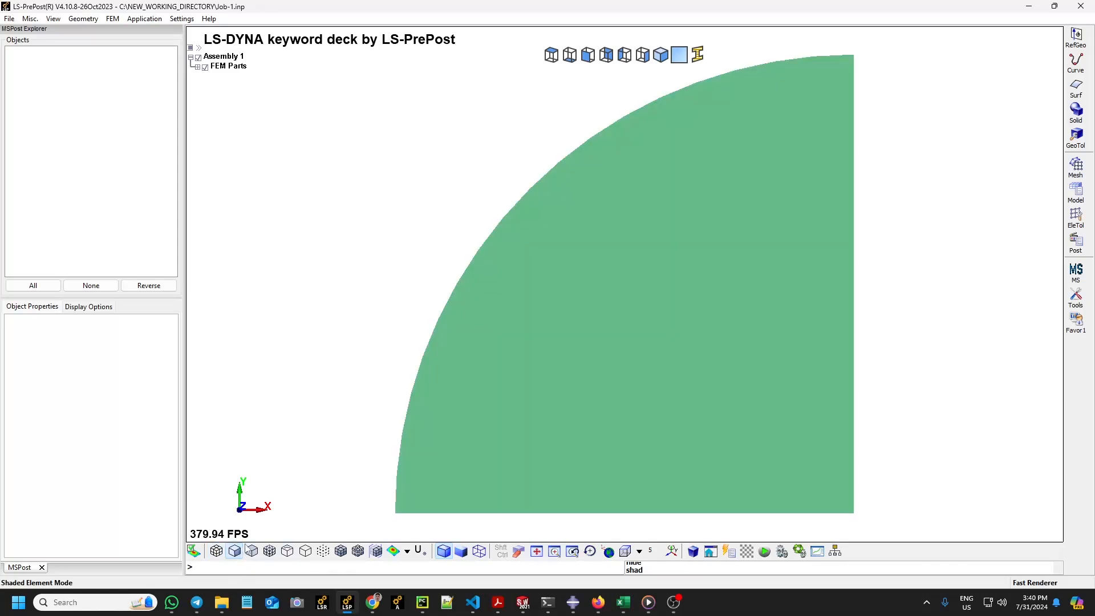
left_click(679, 609)
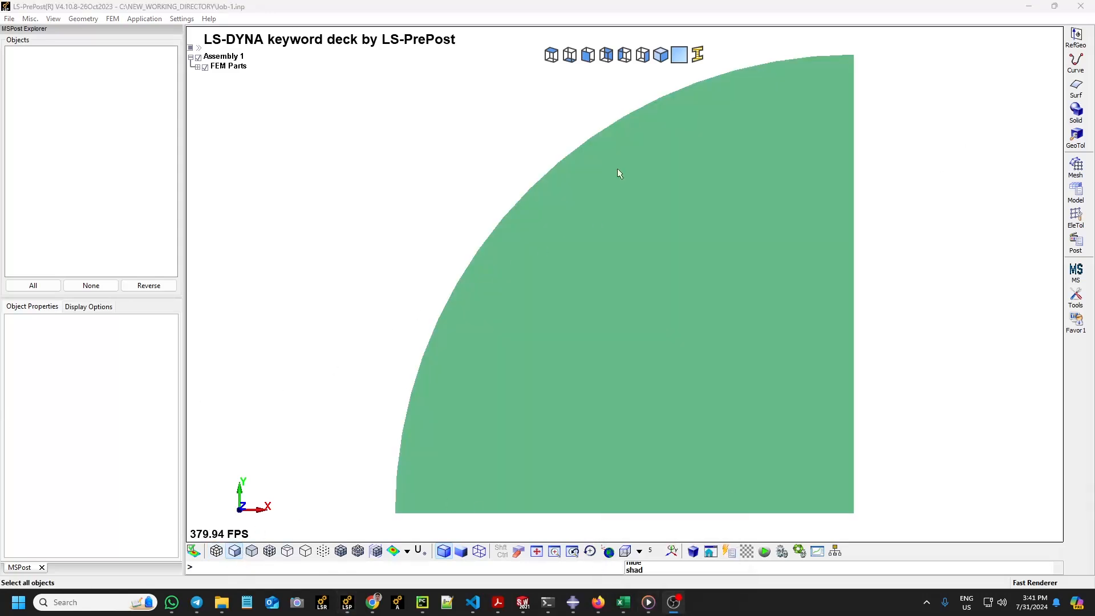
- In the Keyword Manager, delete all CONTROL keywords: CONTACT, TERMINATION and TIMESTEP
left_click(1076, 192)
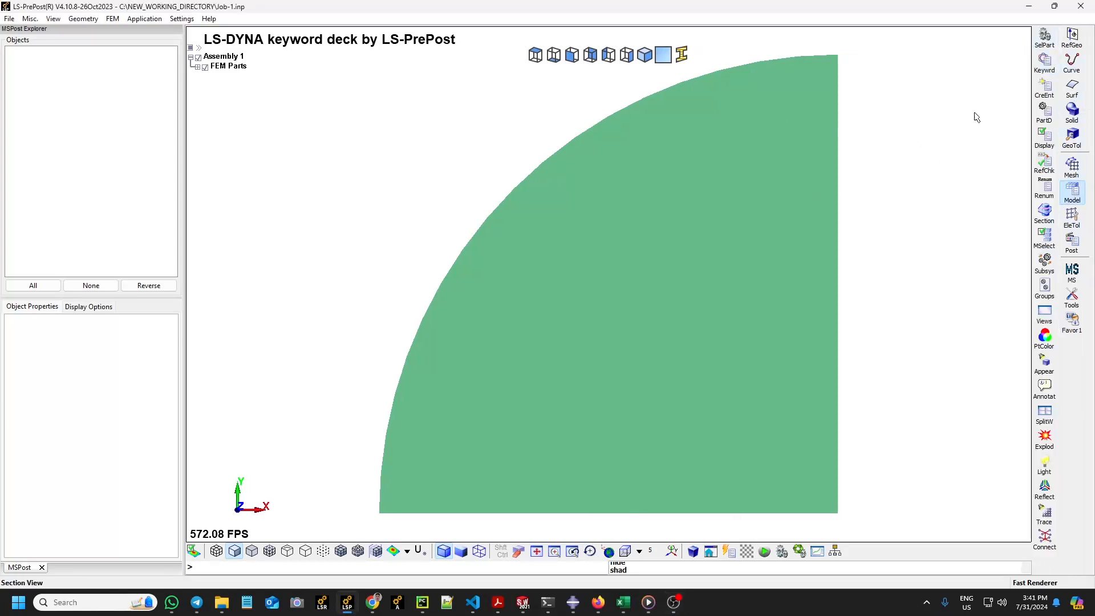
left_click(1044, 62)
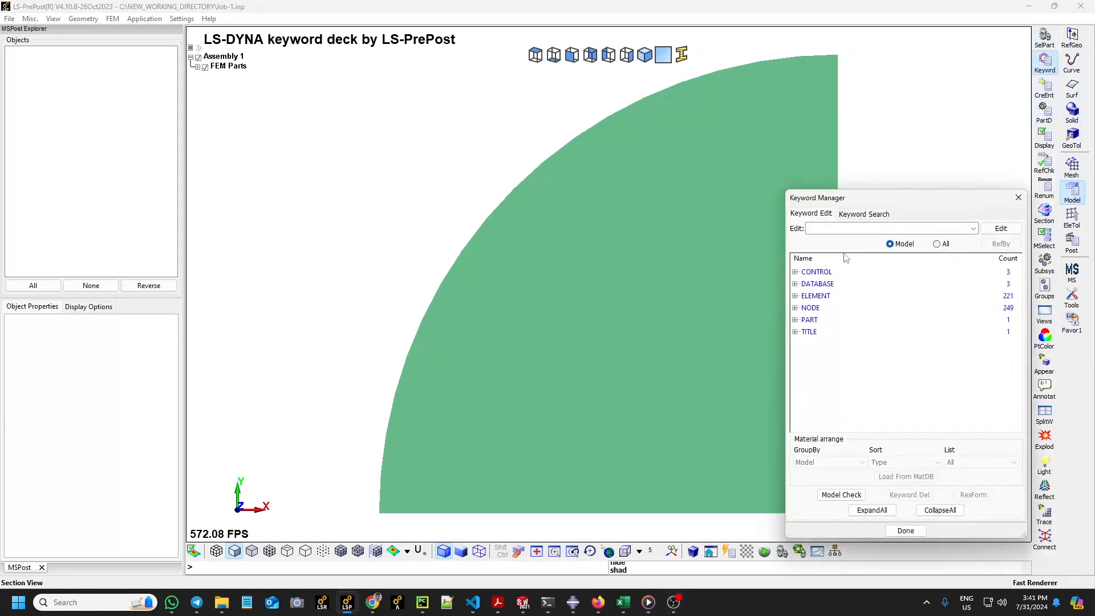
left_click(816, 272)
right_click(835, 274)
left_click(856, 280)
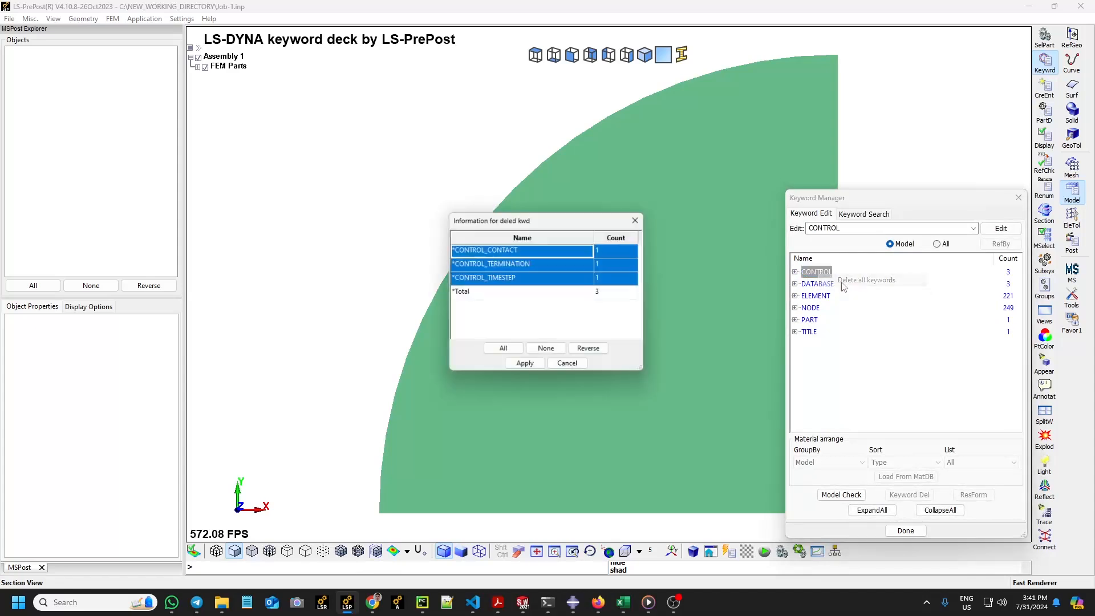
left_click(512, 351)
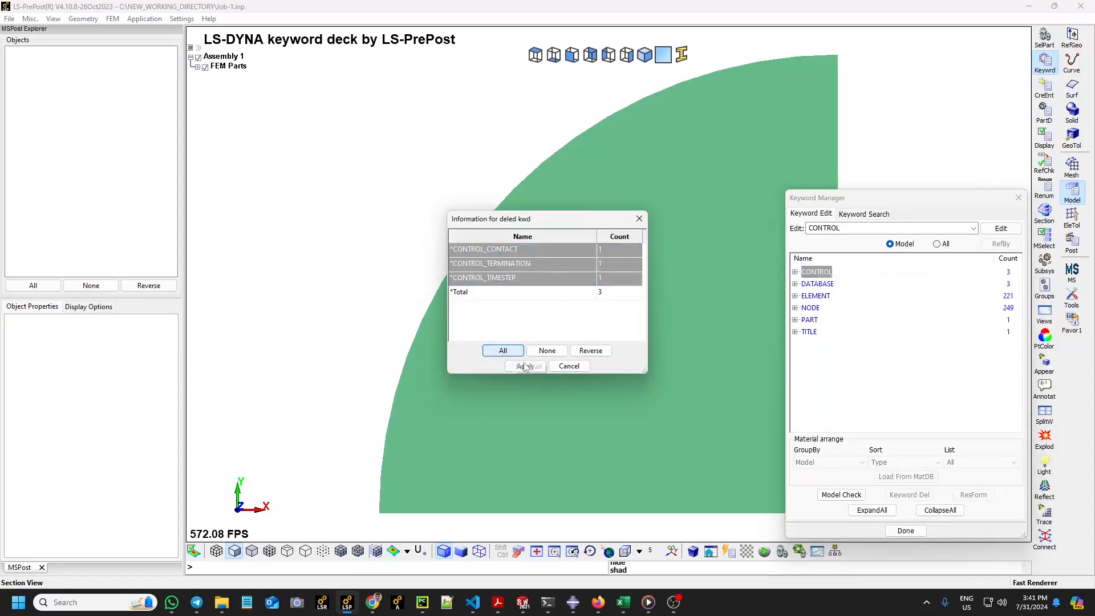
left_click(525, 366)
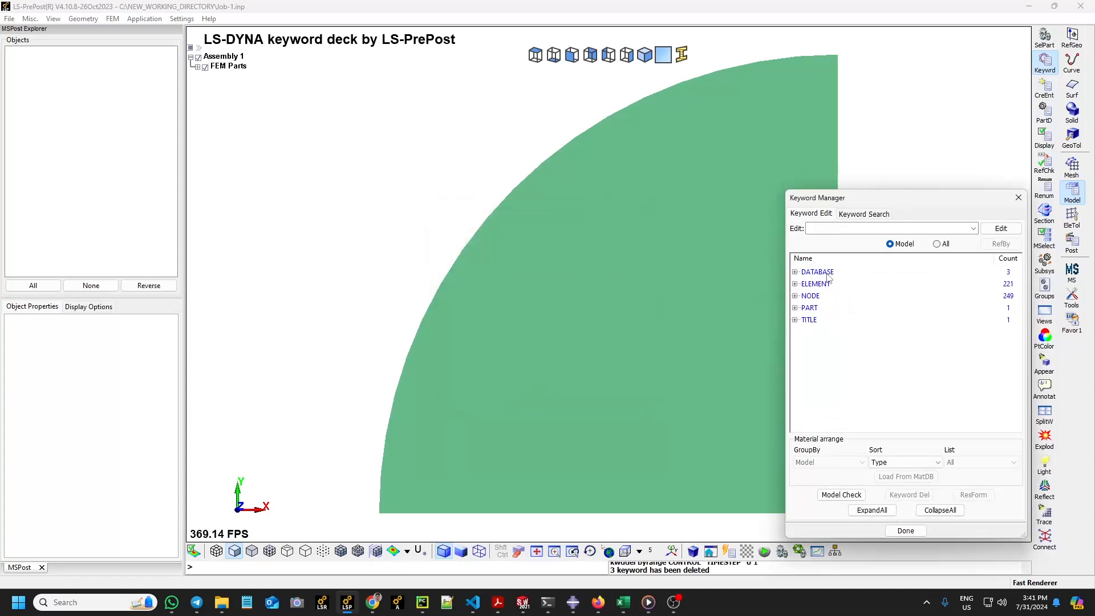
- Delete all DATABASE keywords, including ASCII_option and BINARY_D3PLOT, and close the Keyword Manager
left_click(827, 274)
right_click(829, 275)
left_click(858, 281)
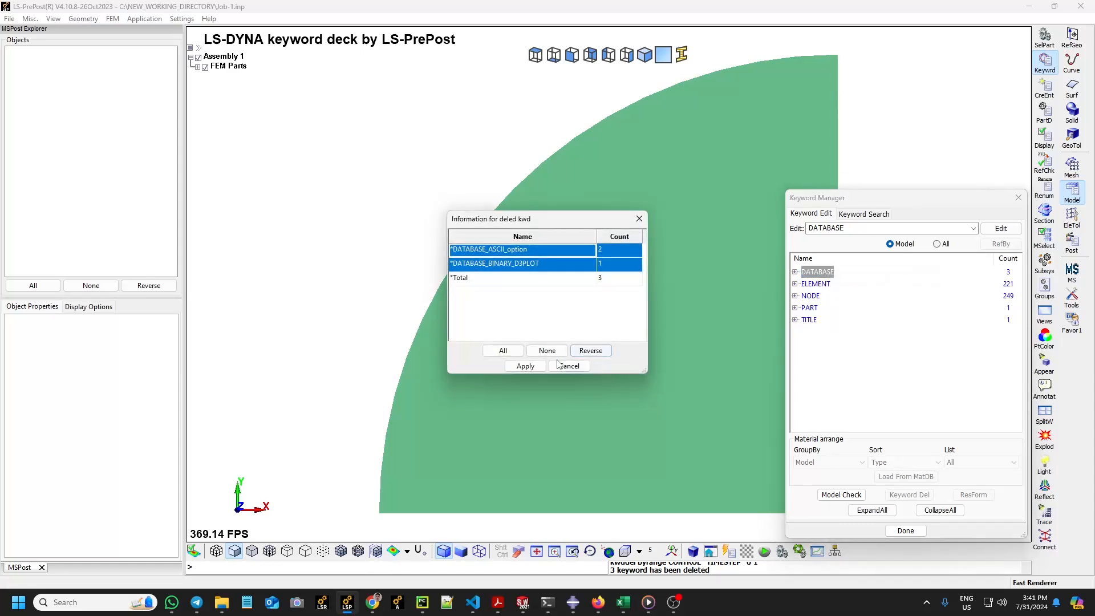
left_click(525, 366)
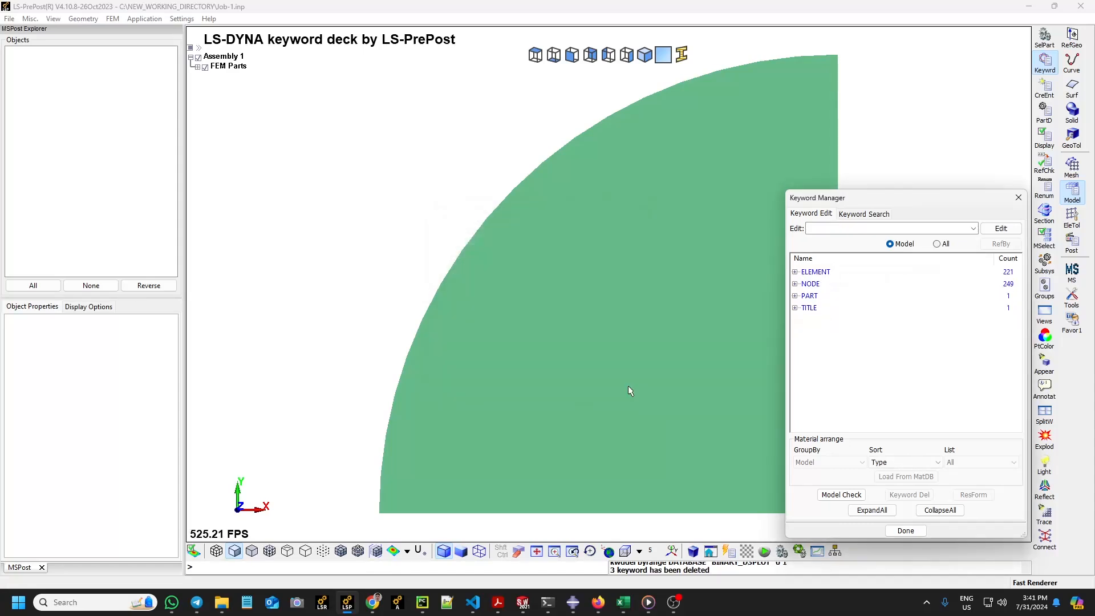
left_click(904, 531)
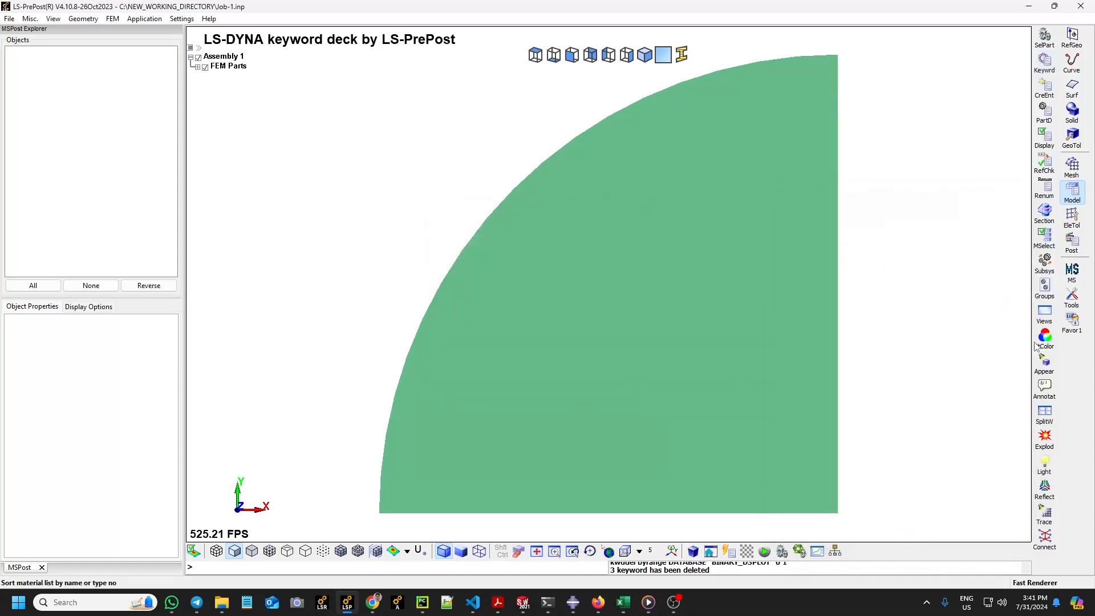
- Renumber the nodes, shell elements and part from start ID 1 and close the Renumber dialog
left_click(1045, 190)
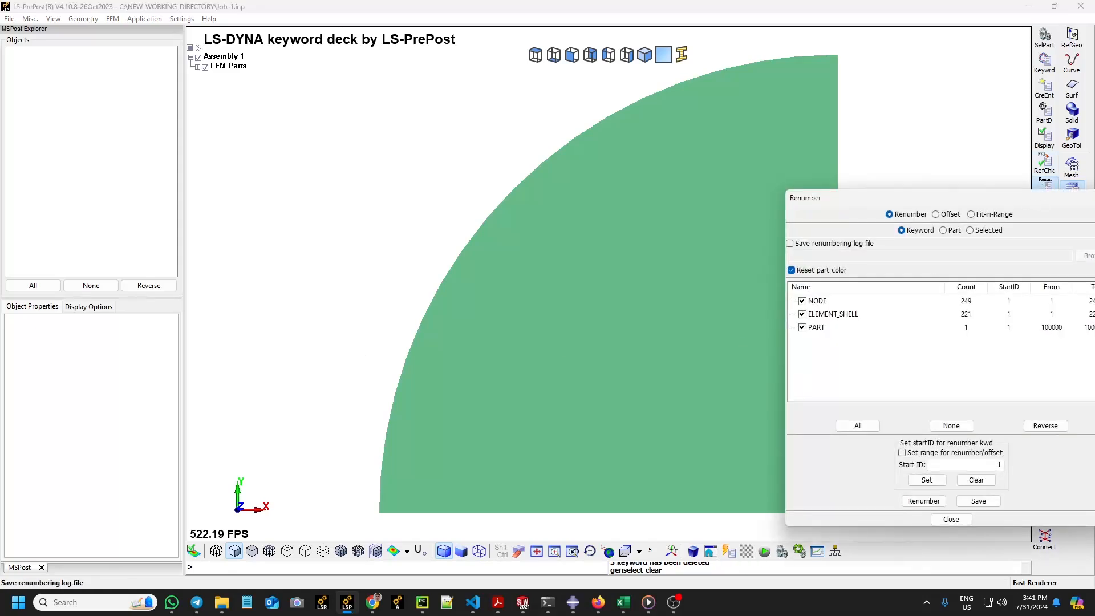
left_click(935, 503)
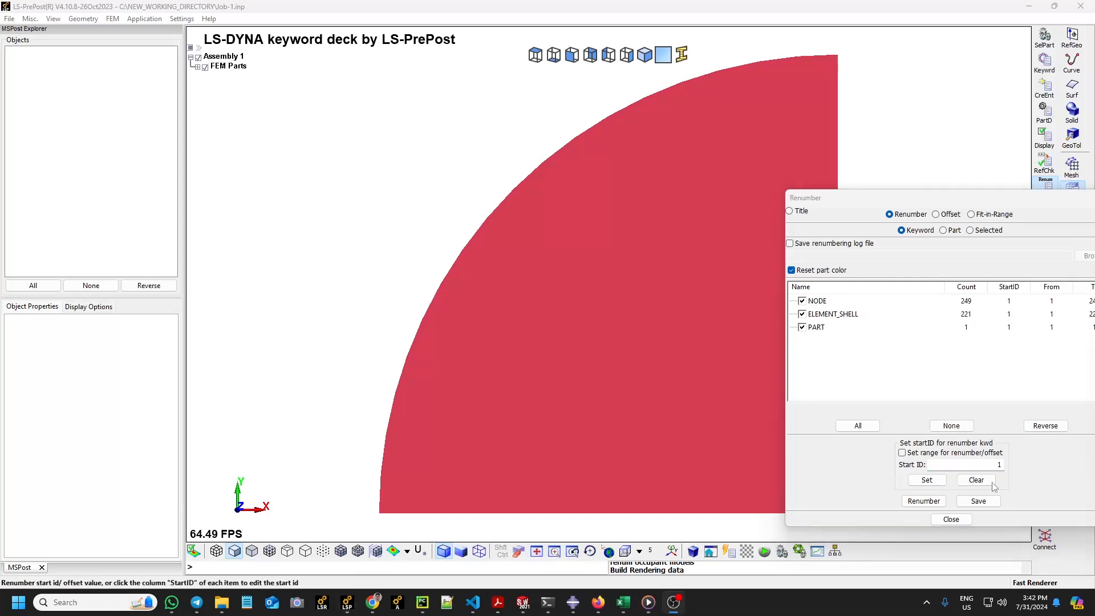
left_click(951, 519)
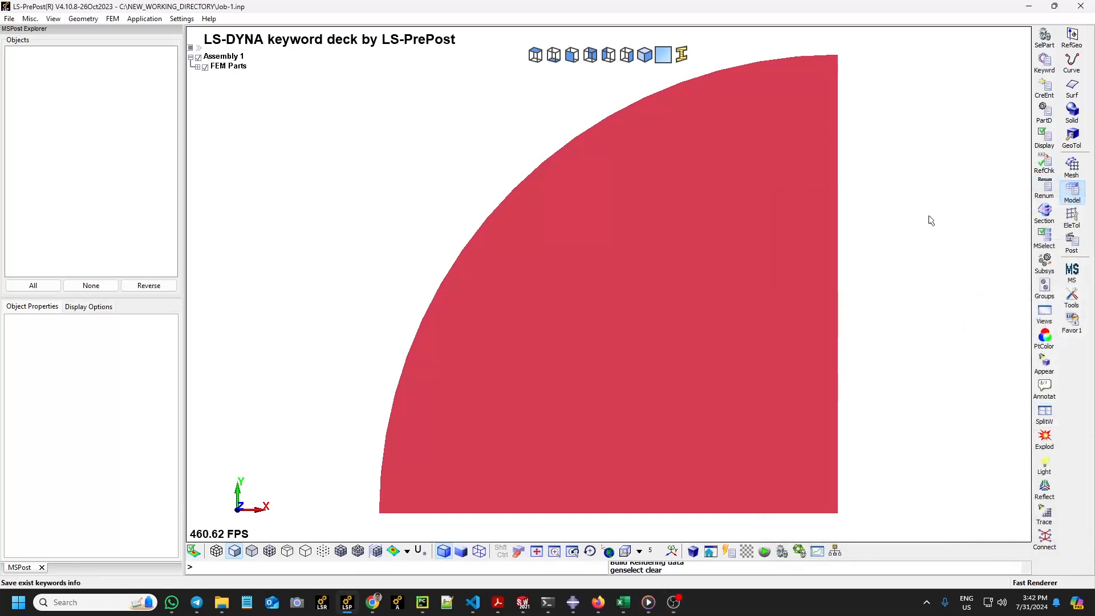
- Set up a Reflect transform from the element tools with a Norm X plane and its origin at 0,0,0
left_click(1076, 218)
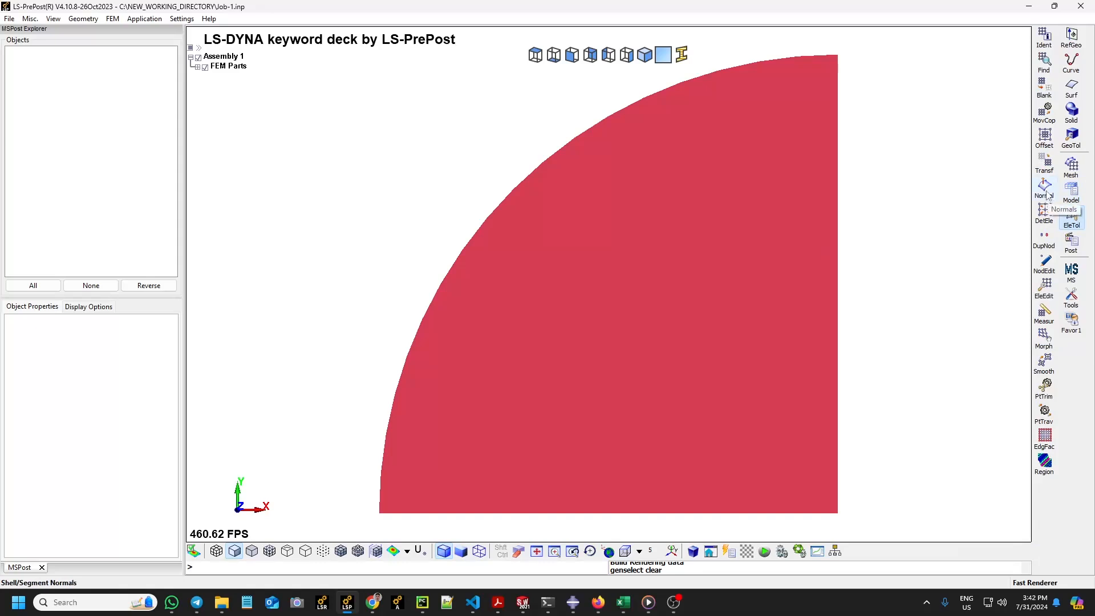
left_click(1044, 164)
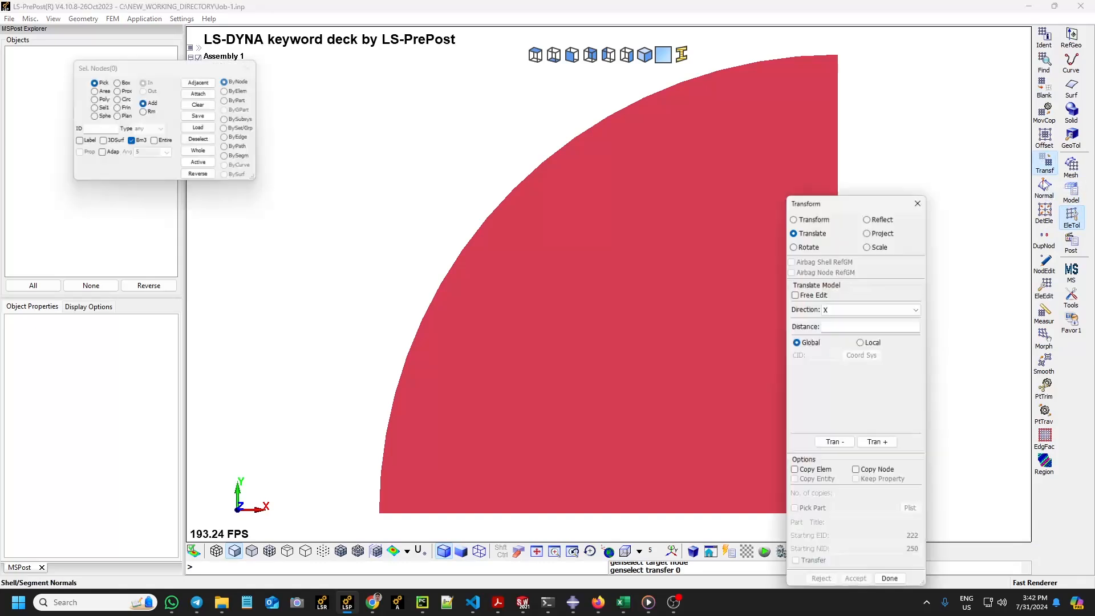
left_click(880, 214)
left_click_drag(833, 197, 269, 168)
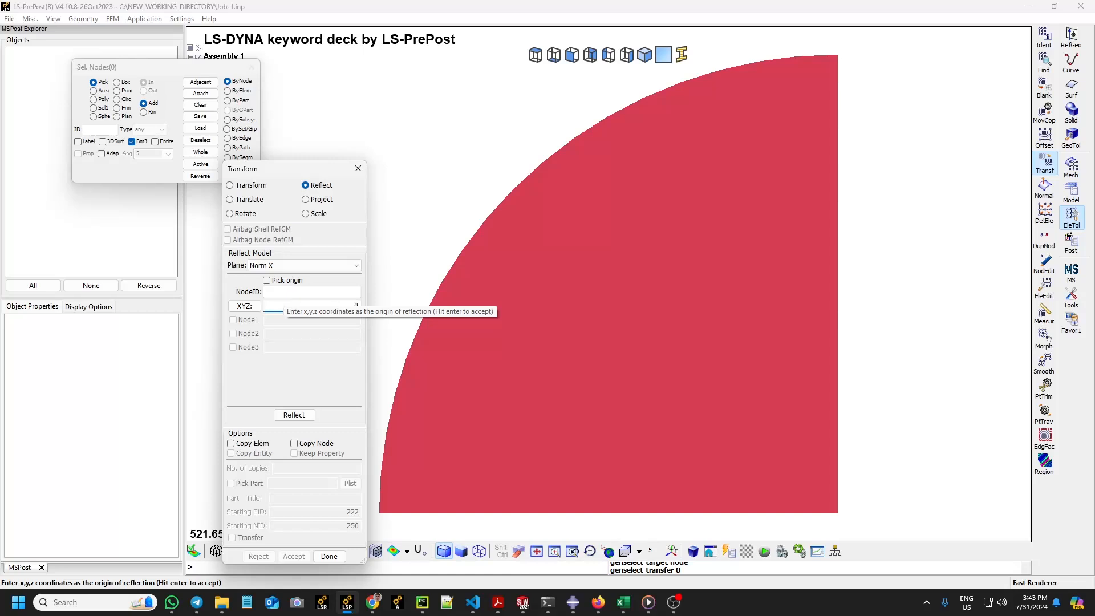
type(",0")
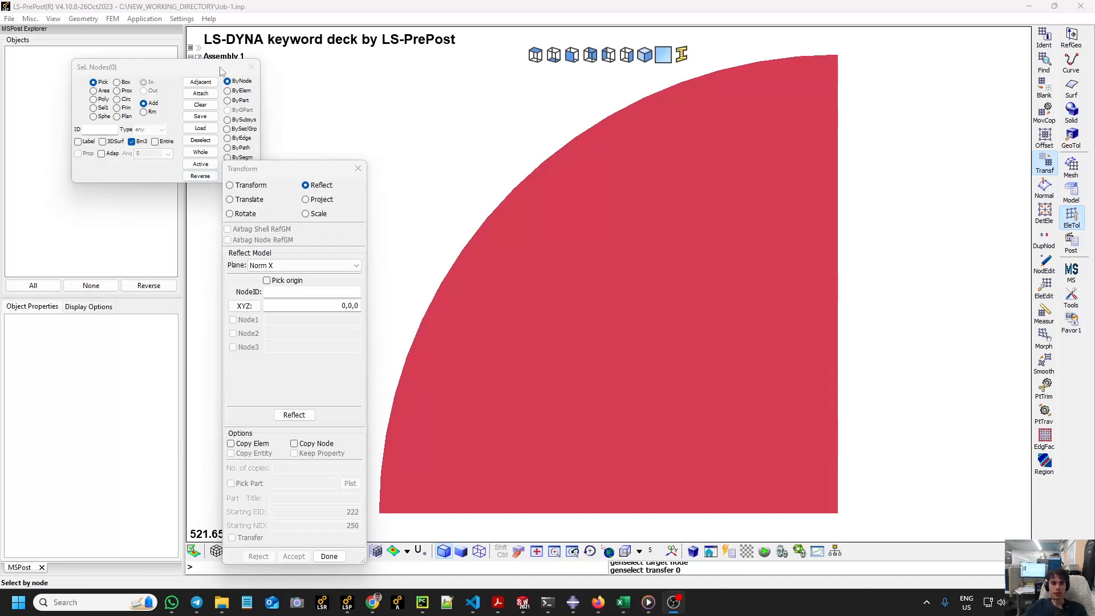
- Select all nodes of the quarter-circle mesh using selection by part
left_click_drag(223, 71, 208, 73)
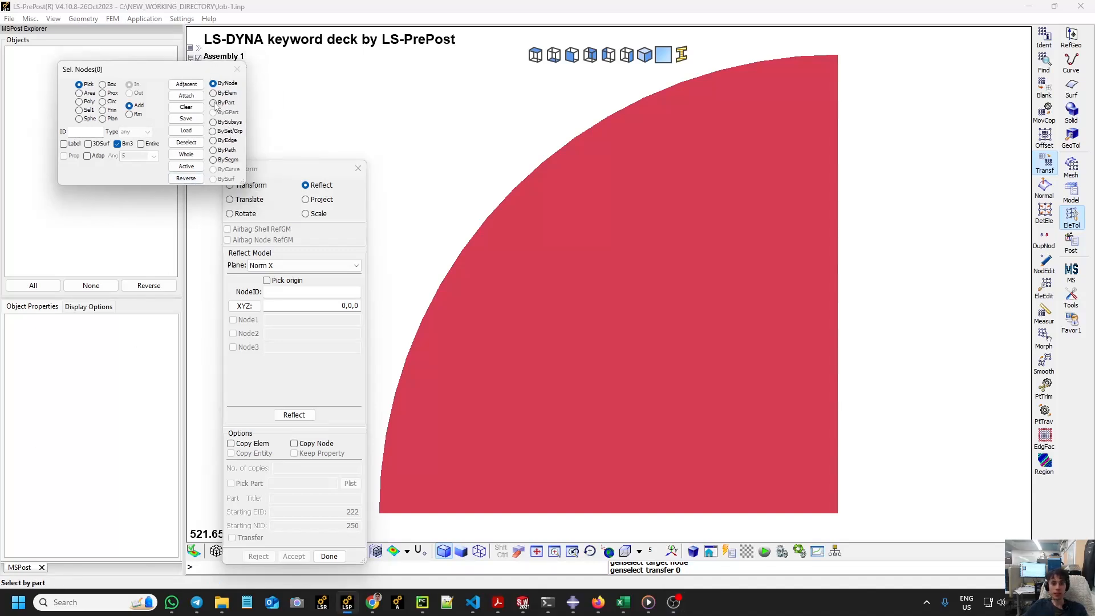
left_click(214, 103)
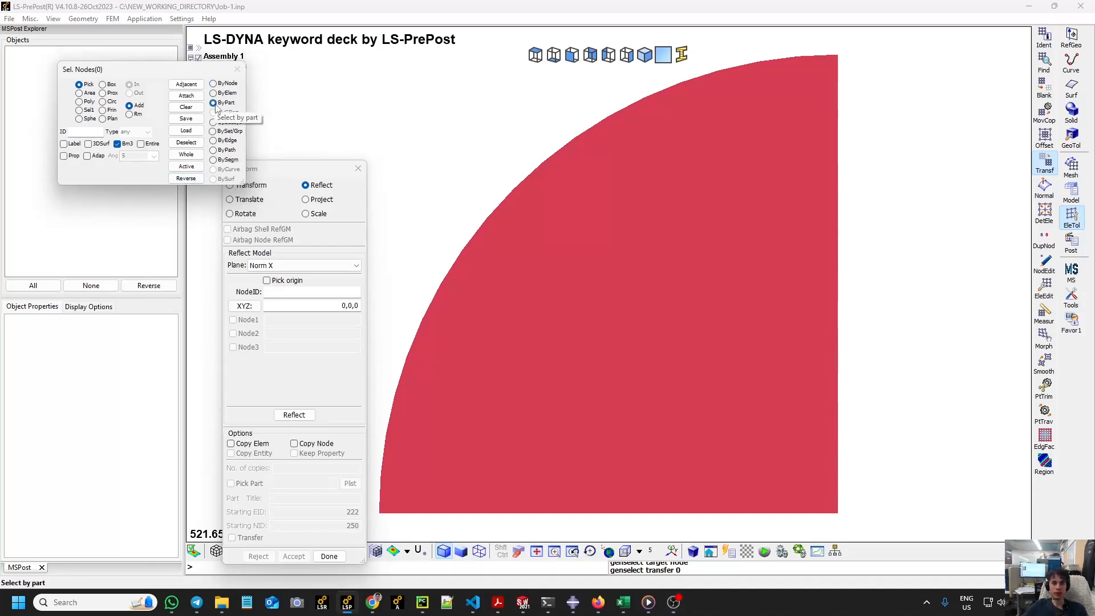
left_click(632, 286)
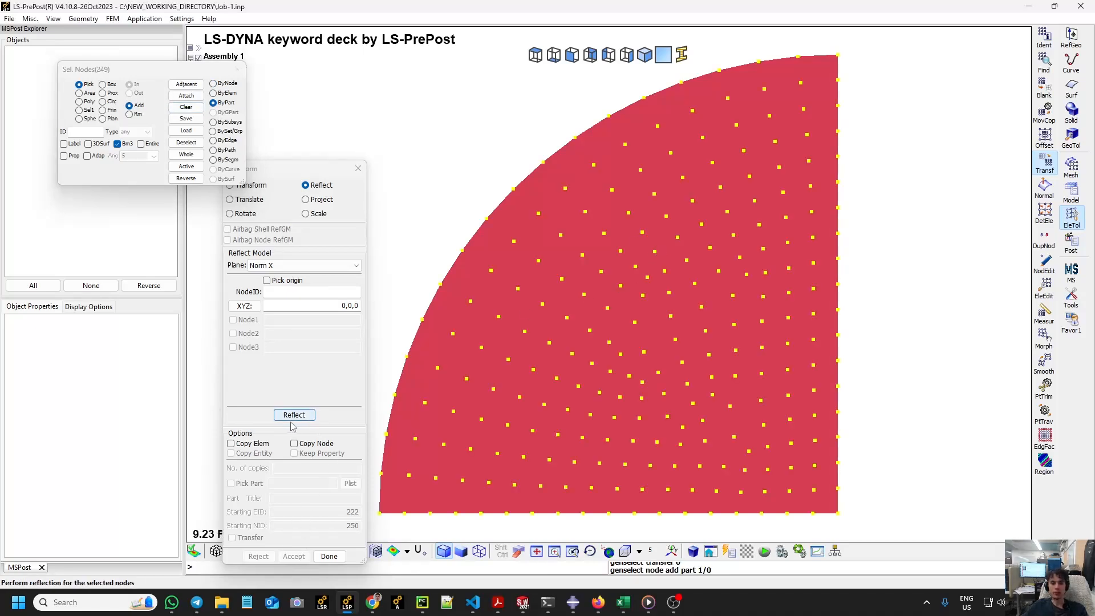
- Reflect the selected nodes about the Norm X plane without copying elements, and reflect them back
left_click(245, 445)
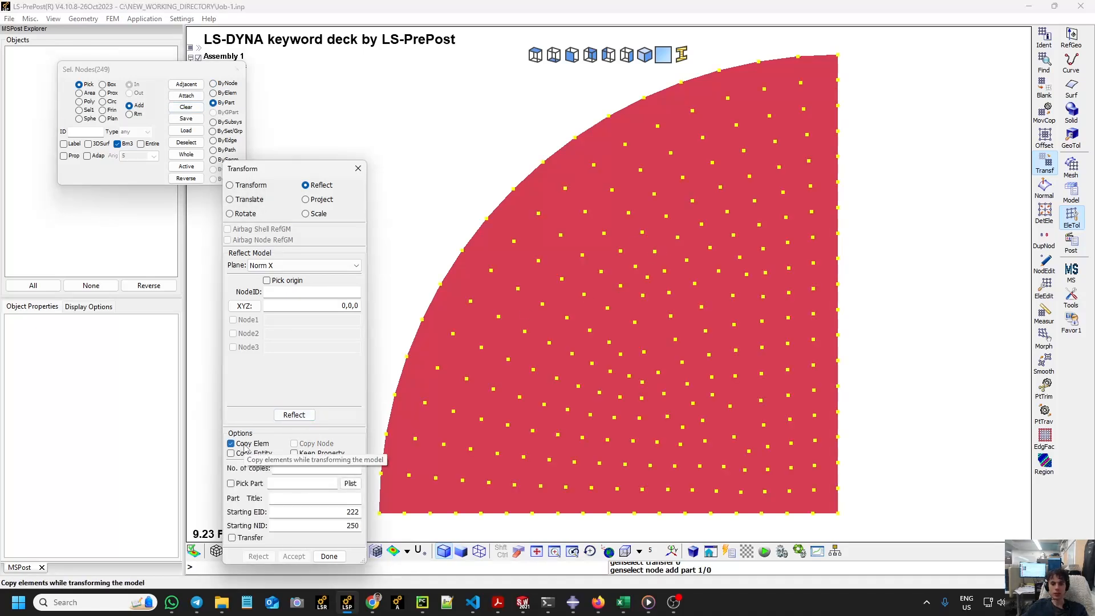
left_click(245, 445)
left_click(307, 416)
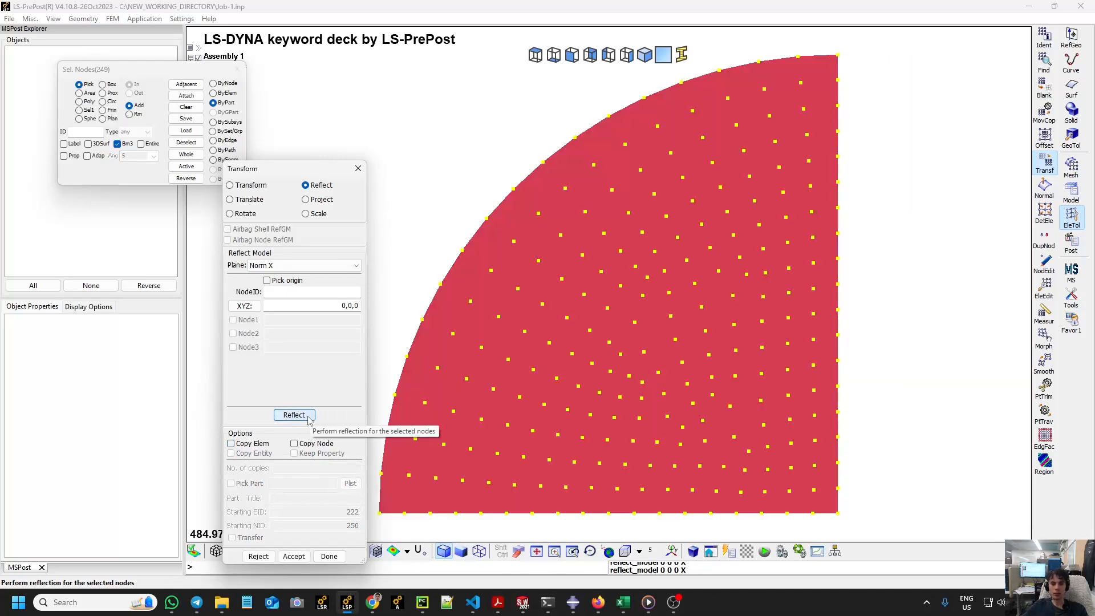
- Reflect the quarter-circle mesh about the Norm X plane with element copying enabled and accept the half circle
left_click(231, 444)
left_click(293, 415)
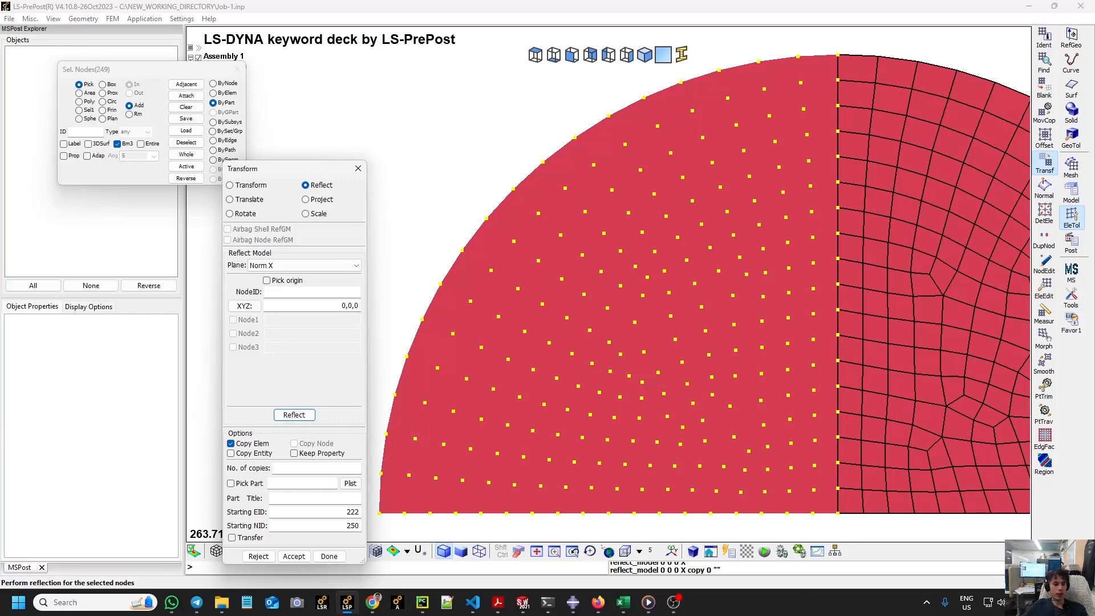
left_click_drag(274, 168, 276, 47)
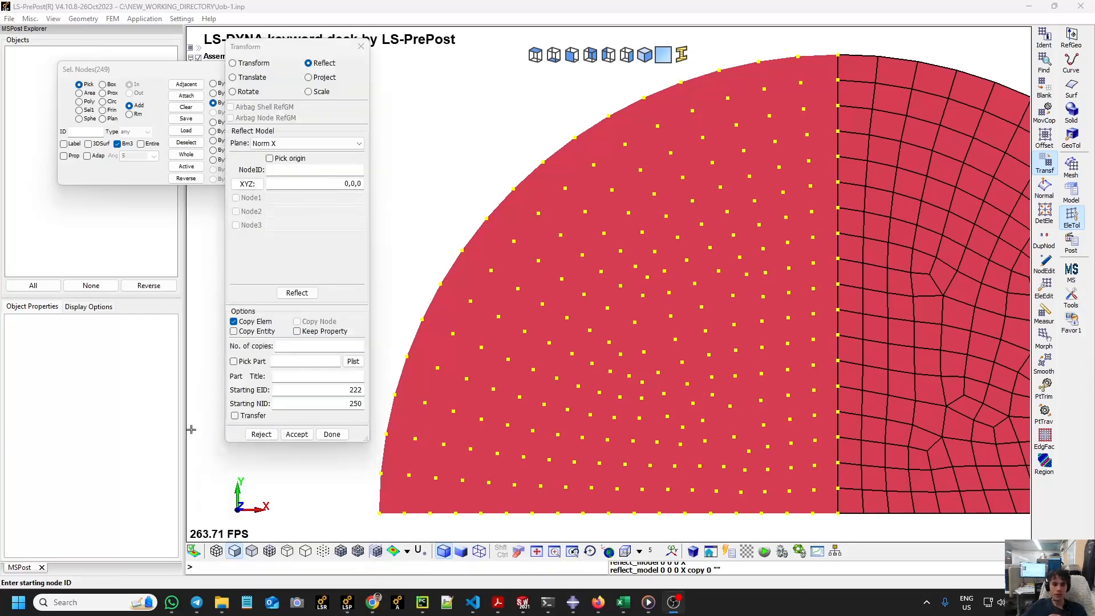
left_click(297, 435)
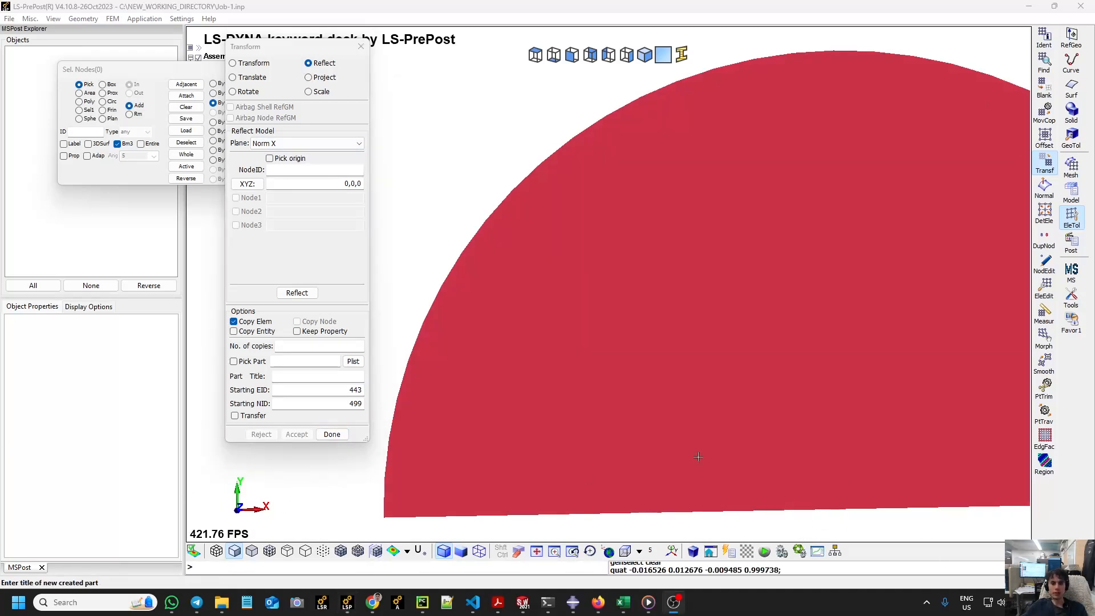
- Reflect all nodes of the half-circle part about the Norm Y plane with copied elements, accept it and close the Transform dialog
left_click(308, 143)
left_click(319, 167)
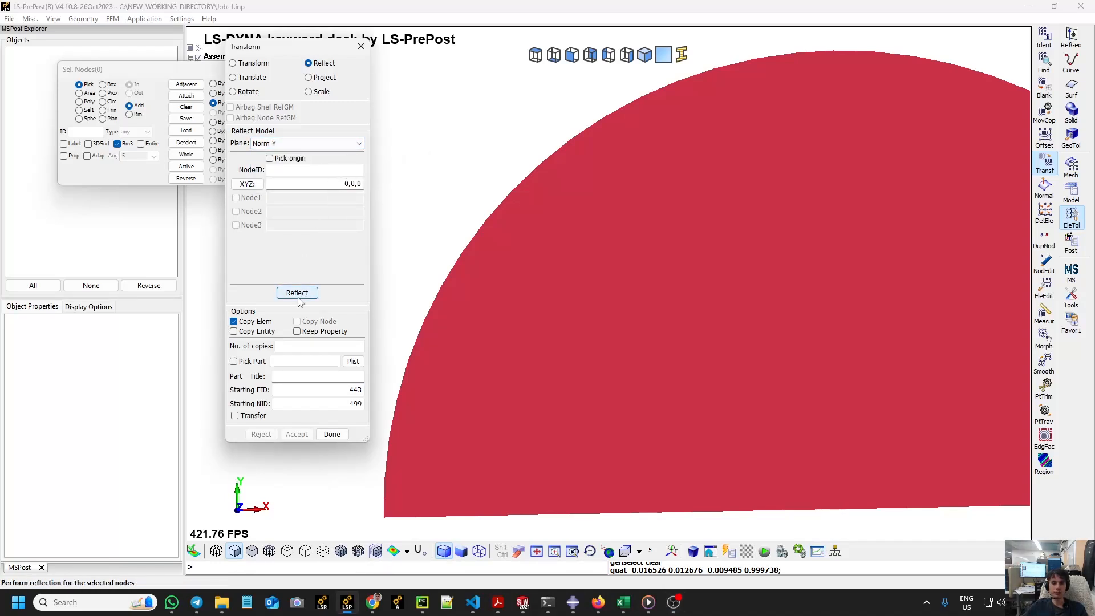
left_click(652, 308)
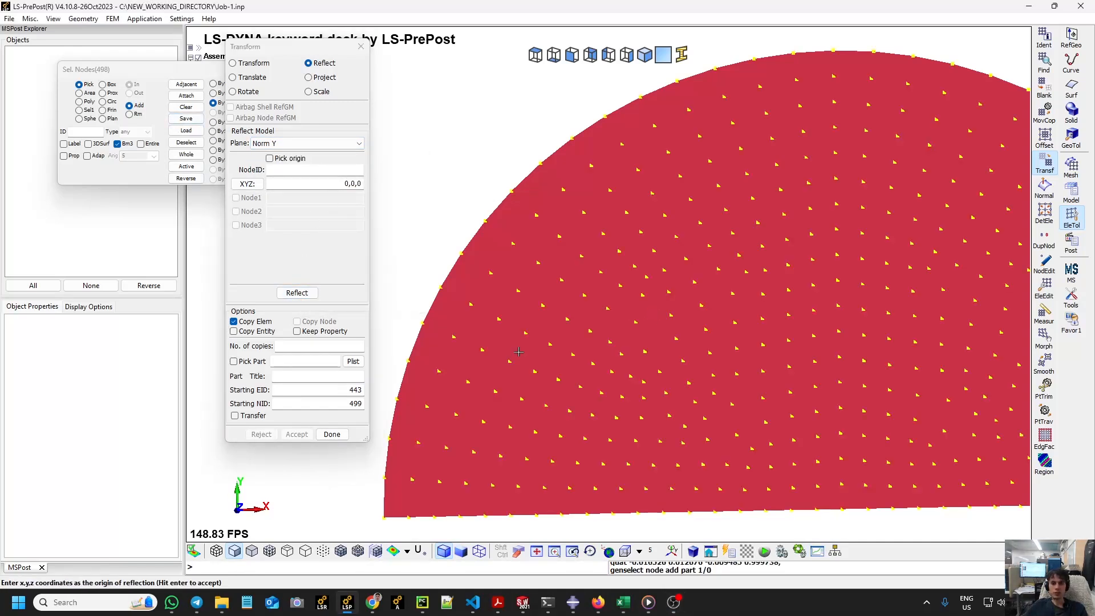
left_click(297, 292)
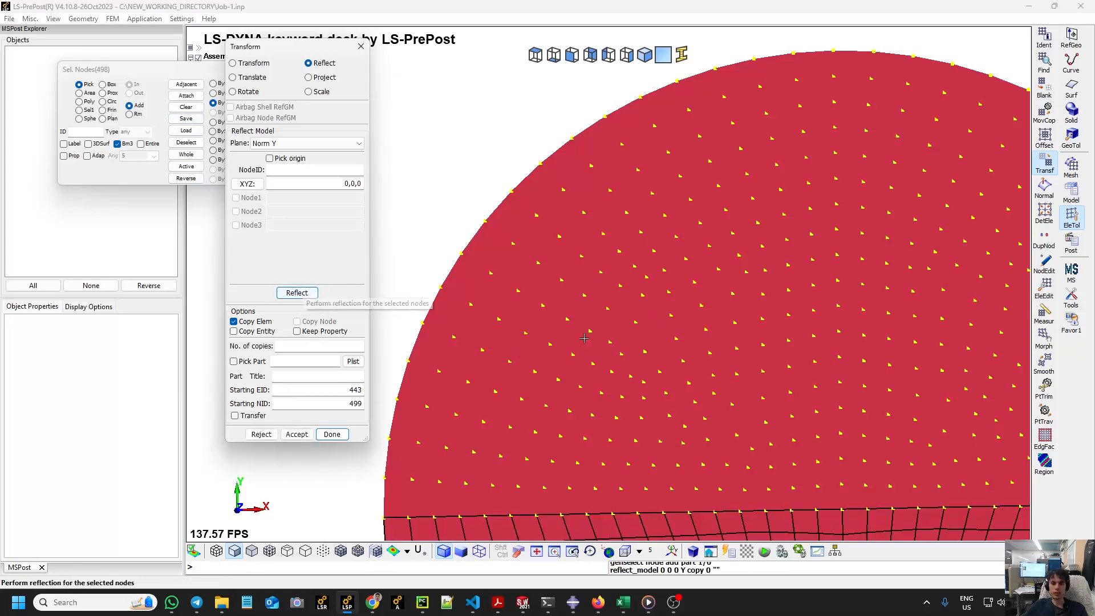
scroll(585, 338, "down", 5)
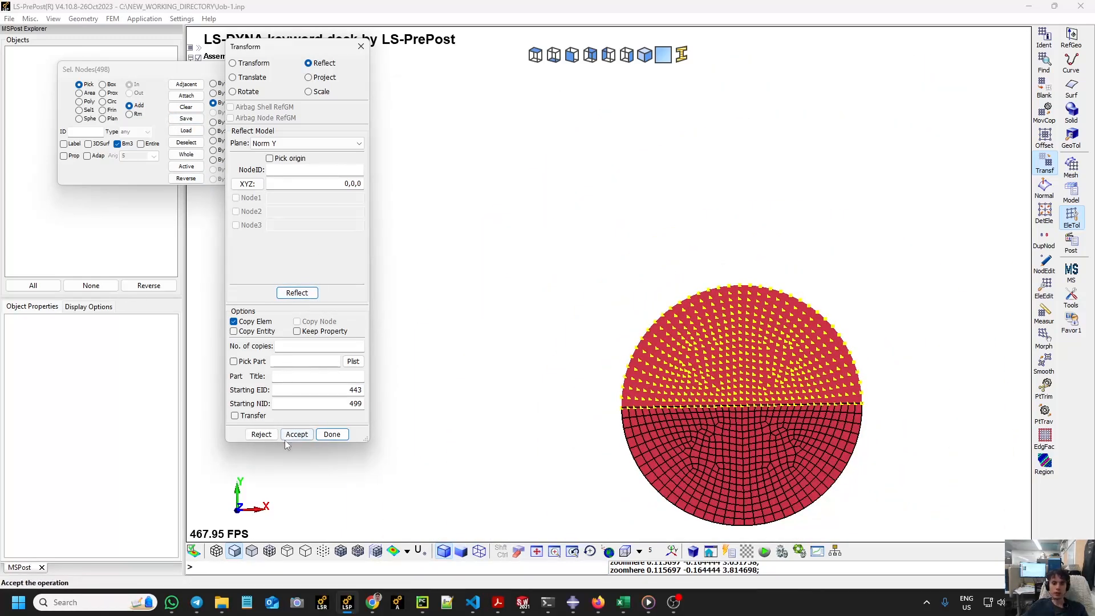
left_click(296, 434)
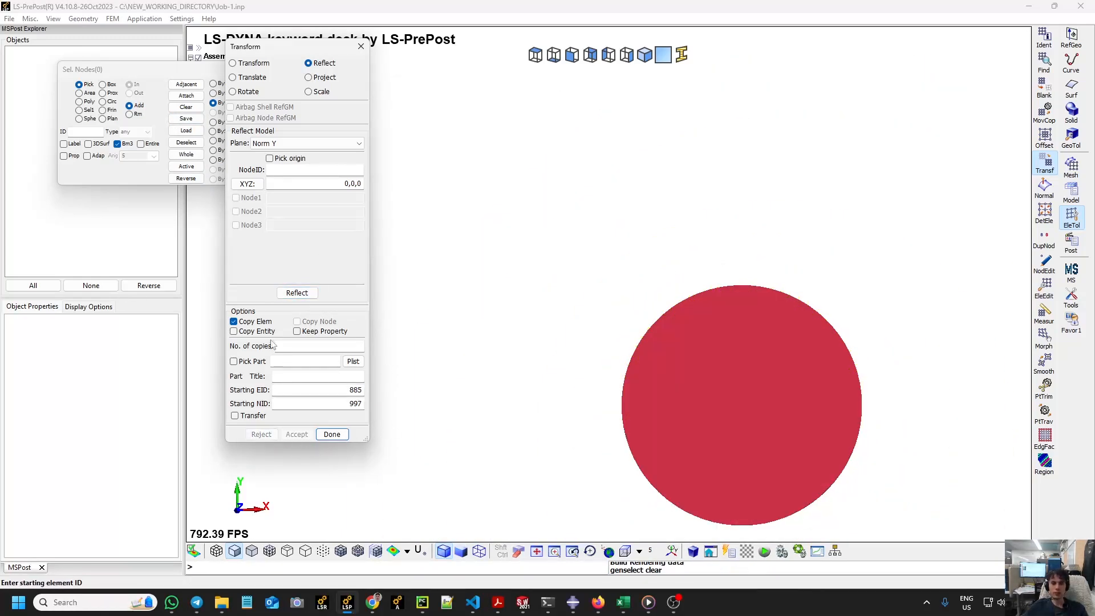
left_click(332, 435)
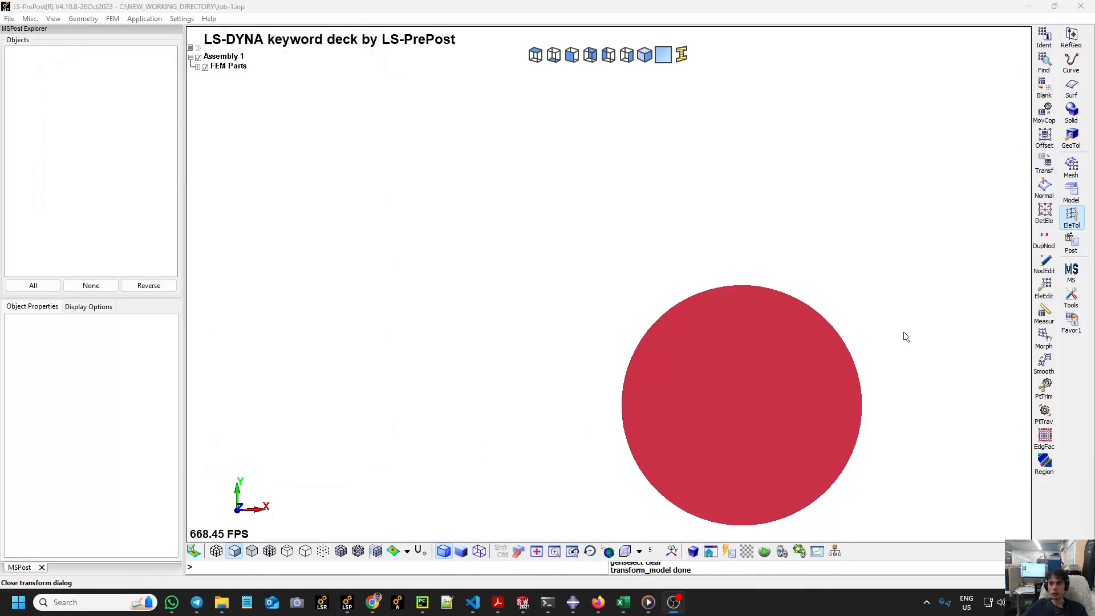
- Find and merge the duplicate nodes of the circular mesh with a 0.001800 tolerance, recheck for duplicates and close the tool
left_click(1045, 240)
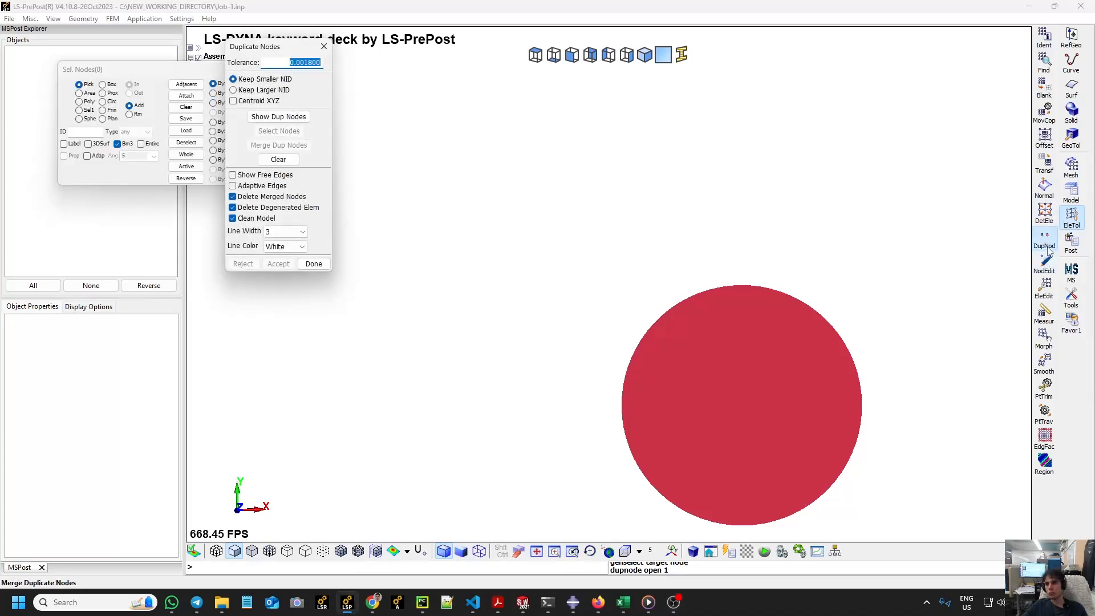
left_click(278, 117)
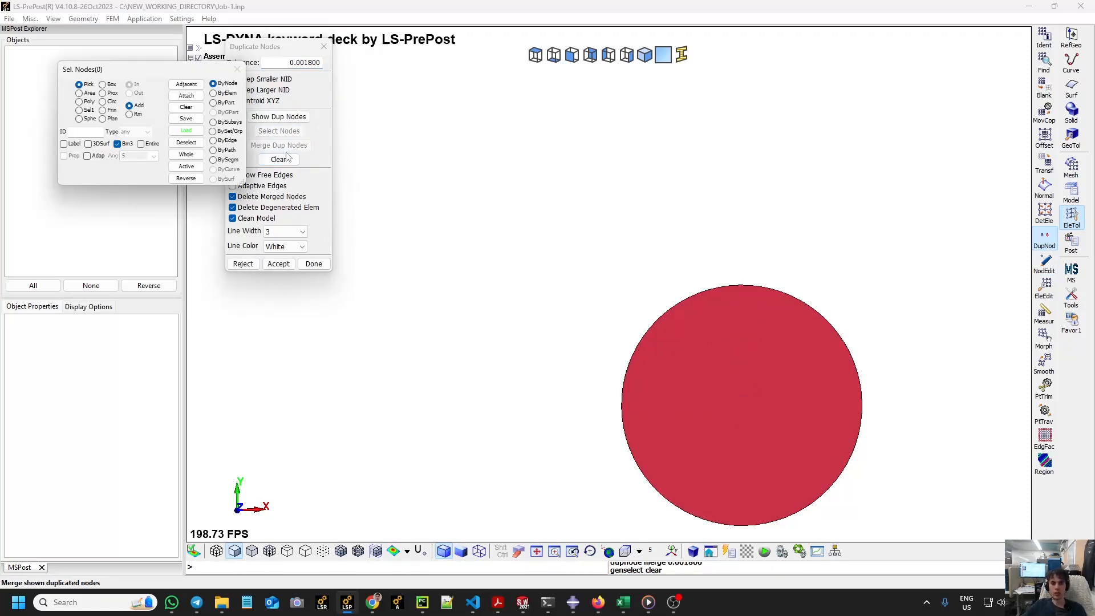
left_click(279, 117)
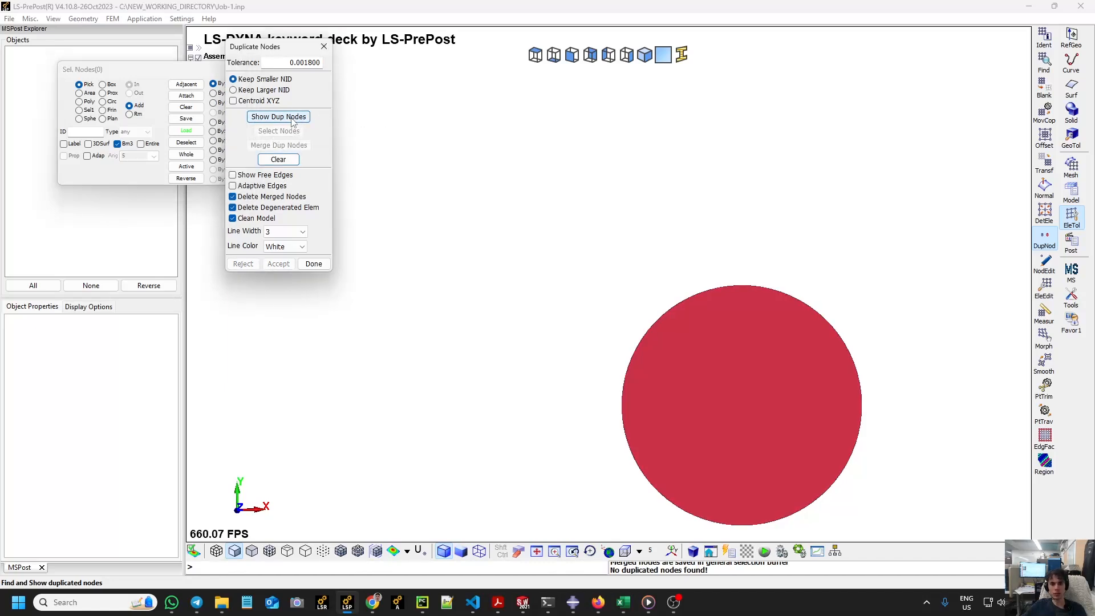
left_click(315, 264)
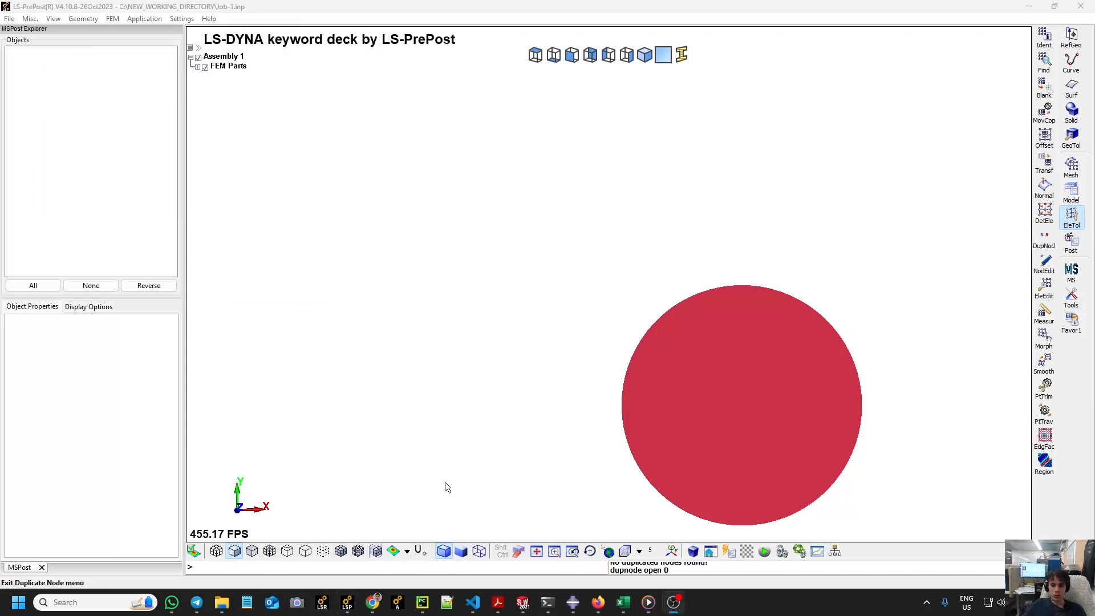
- Switch to Abaqus/CAE and close it without saving the model database
left_click(572, 603)
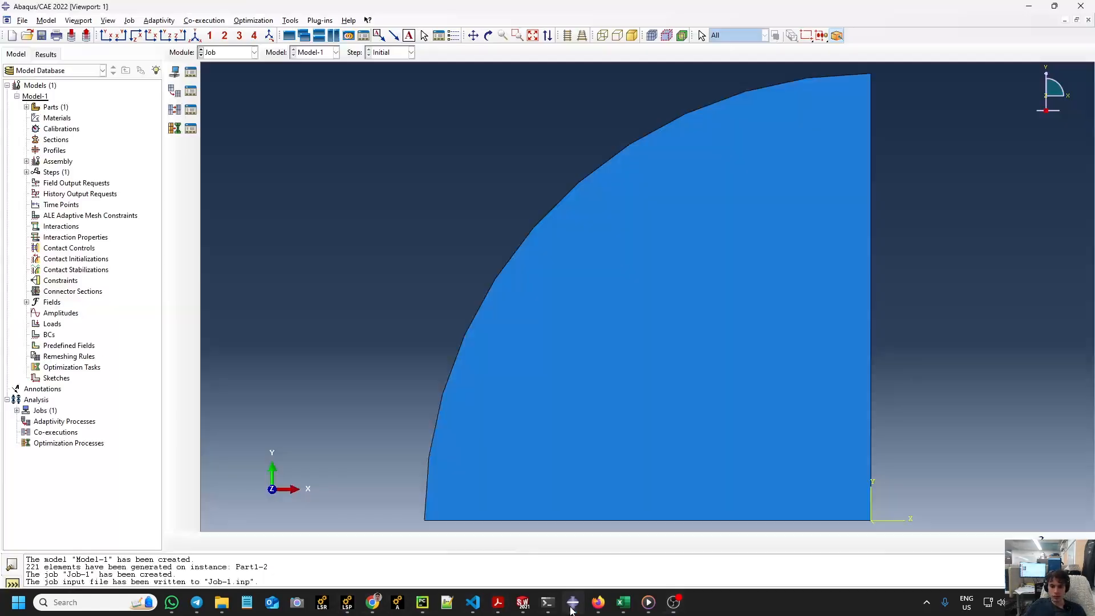
right_click(572, 602)
left_click(539, 571)
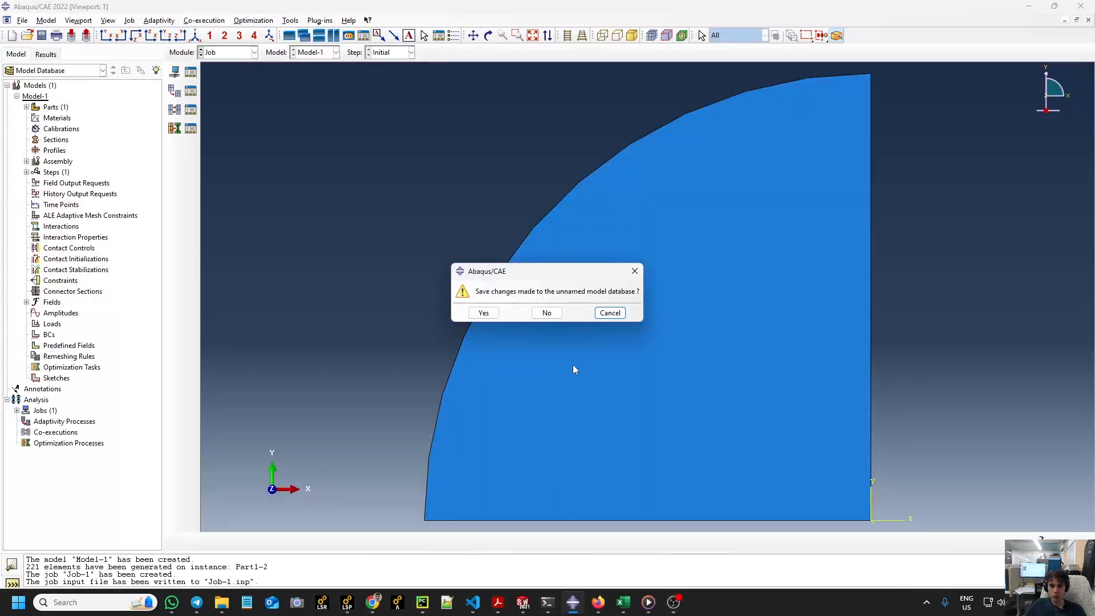
left_click(546, 315)
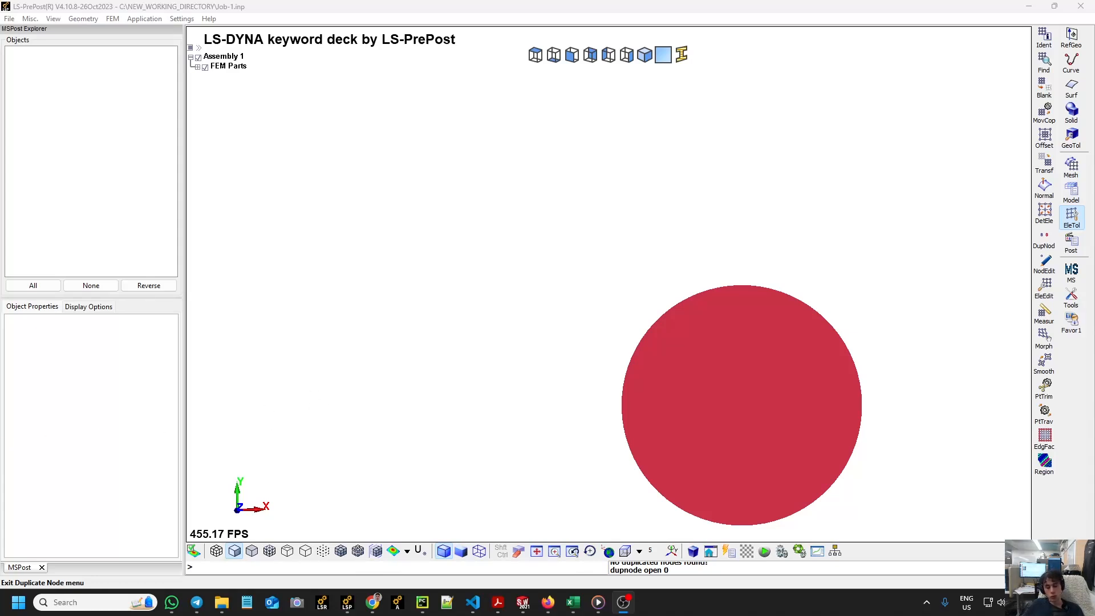
left_click(9, 18)
mouse_move(41, 60)
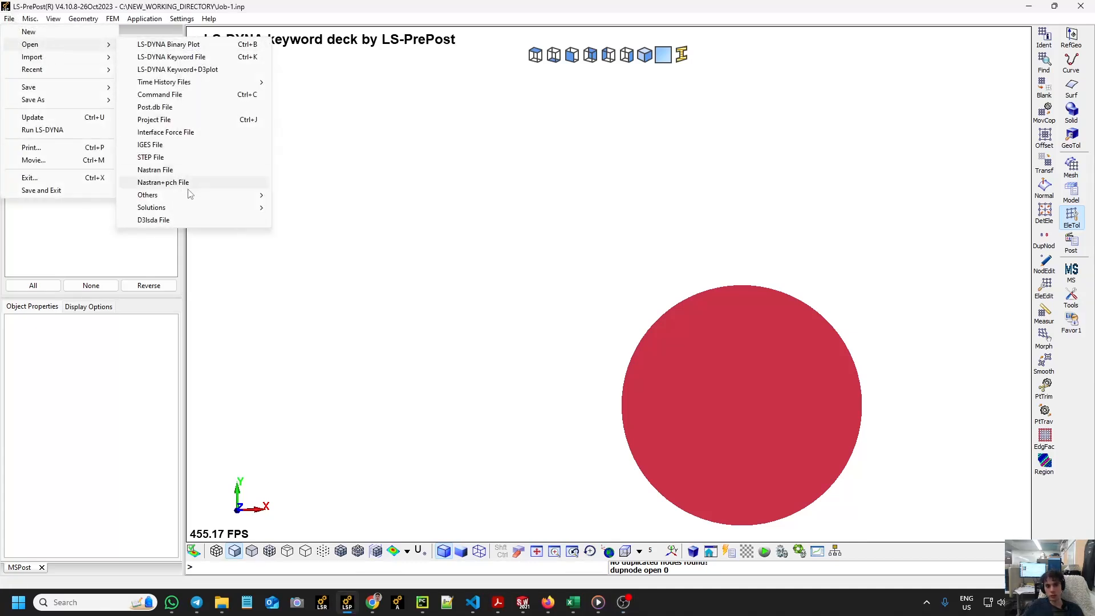
mouse_move(225, 196)
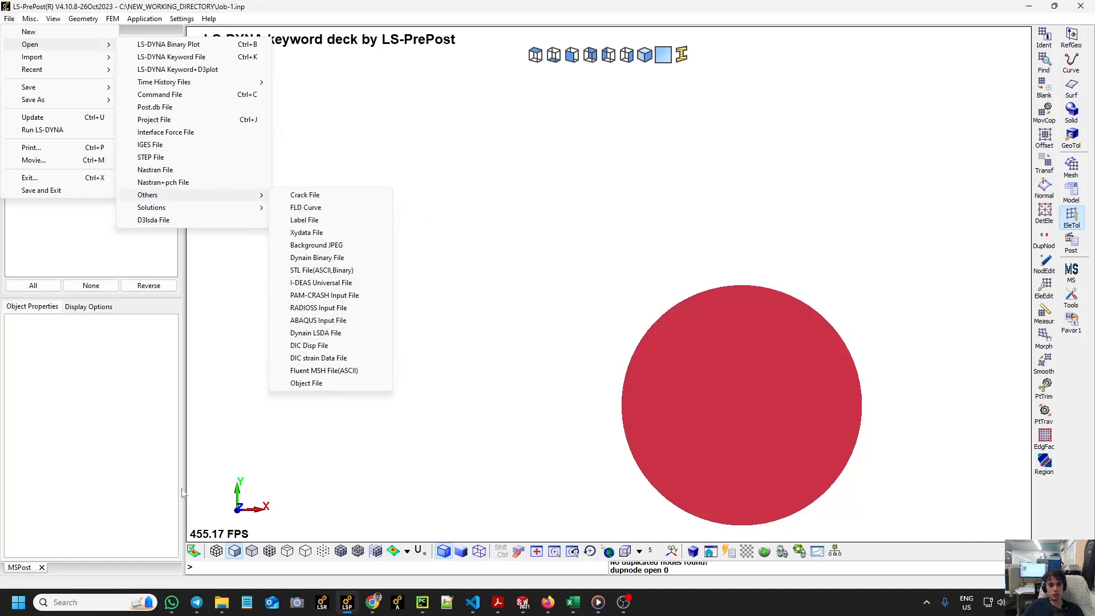
left_click(234, 451)
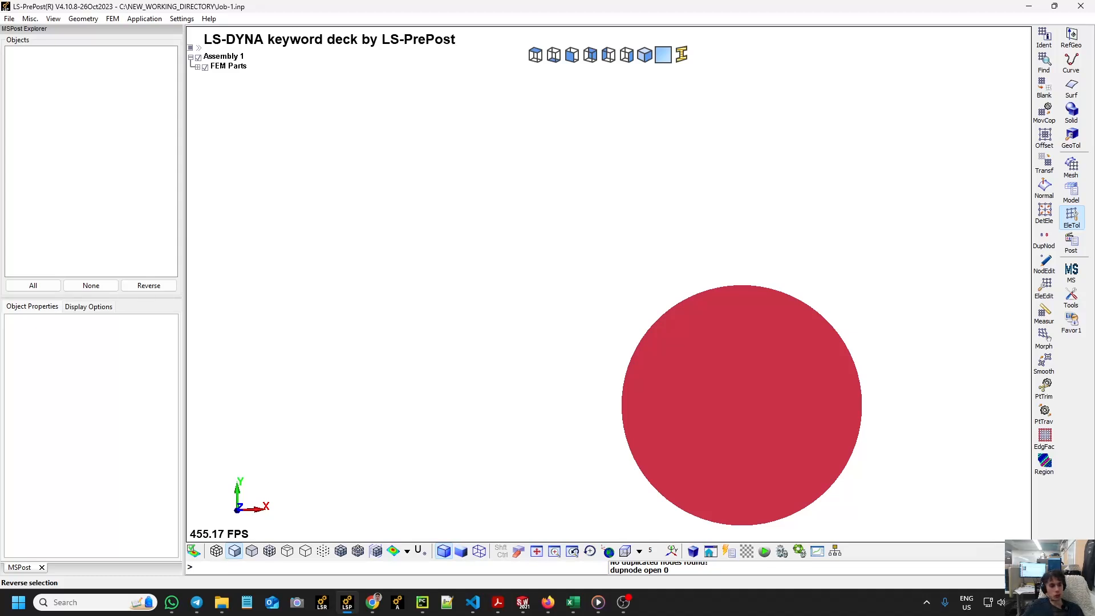
- Close SOLIDWORKS without saving the modified documents
right_click(524, 602)
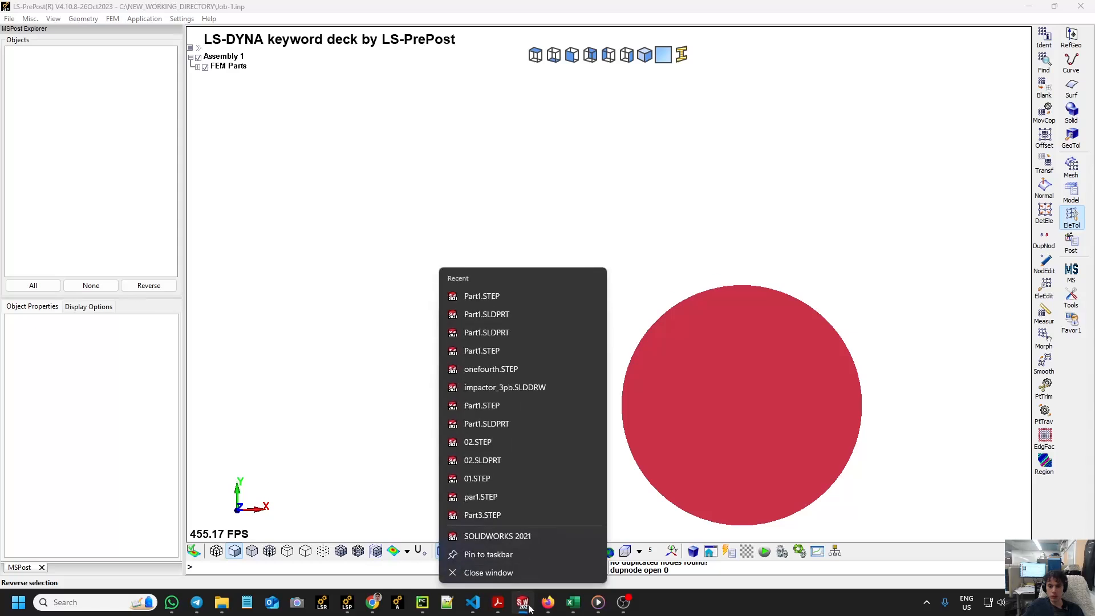
left_click(539, 570)
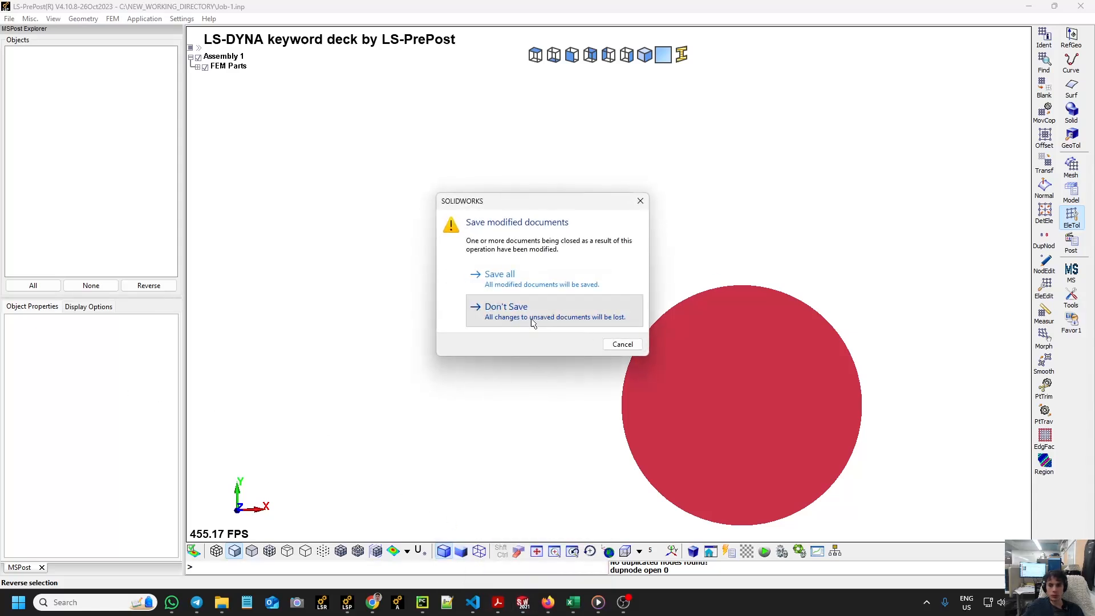
left_click(561, 314)
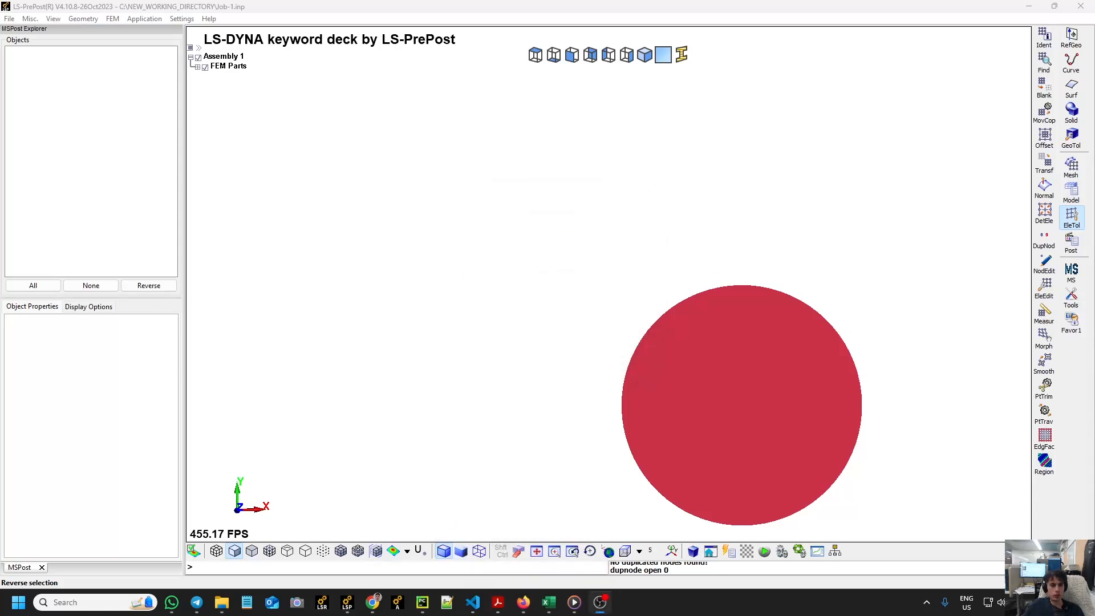
- Open the Element Generation tool in solid mode and move the selection dialog clear of it
left_click(1073, 167)
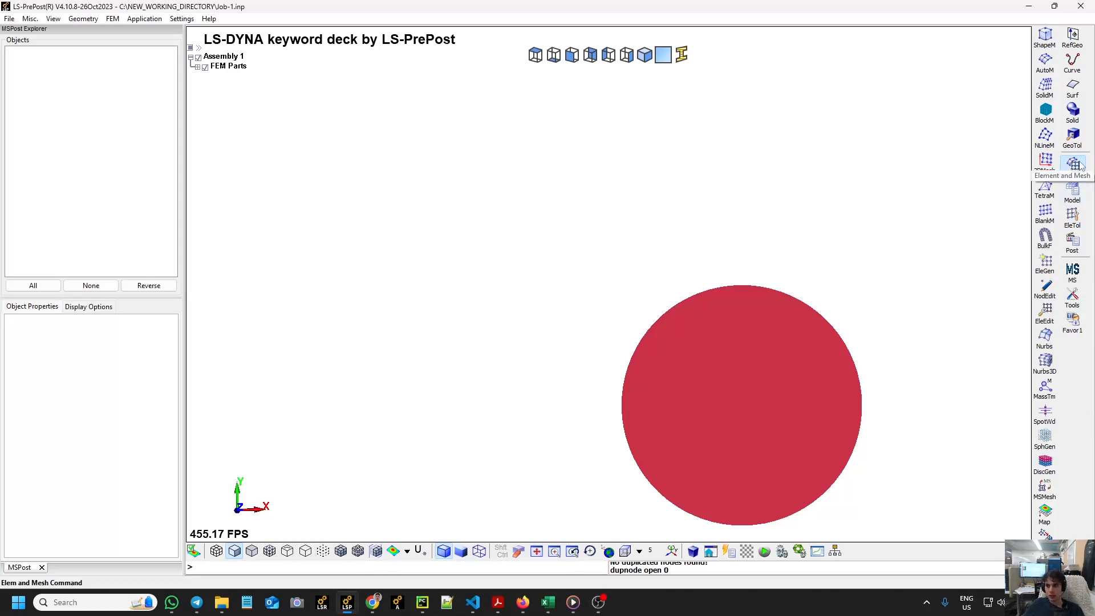
left_click(1045, 263)
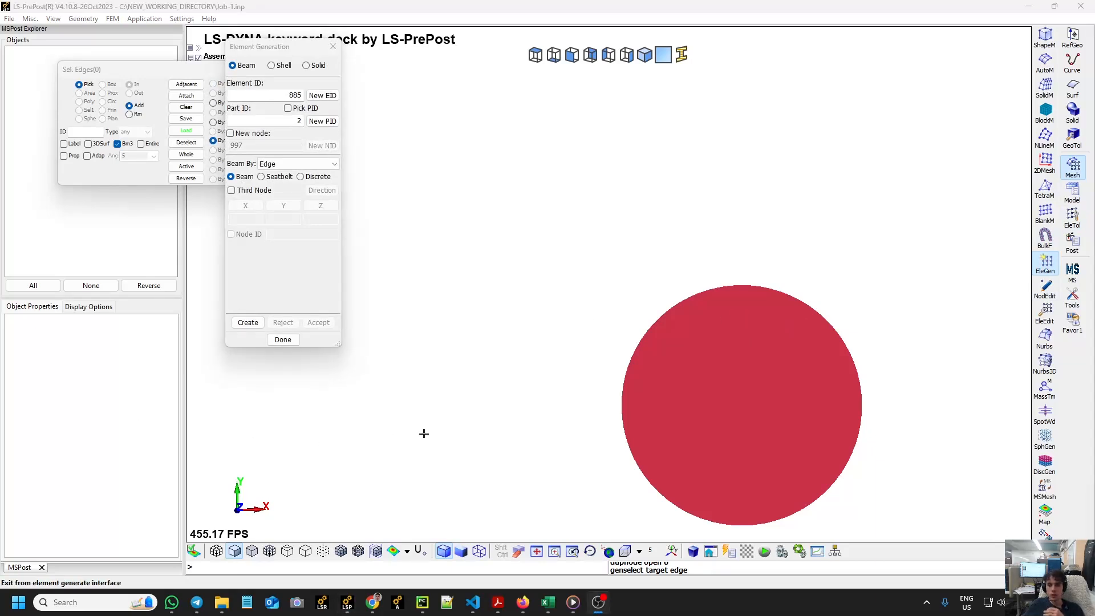
left_click(306, 65)
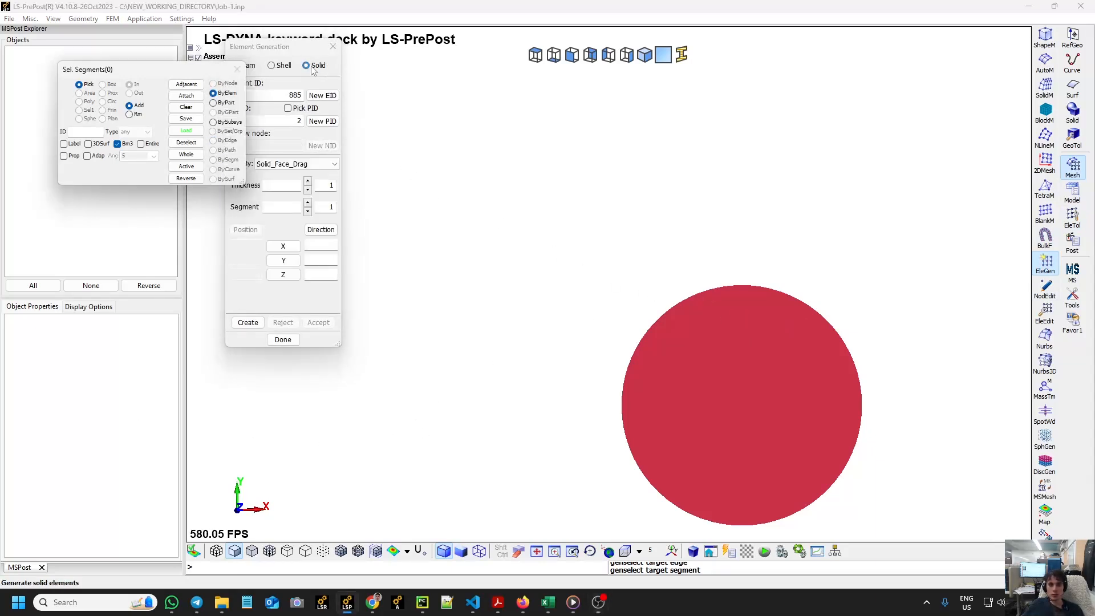
left_click_drag(205, 72, 157, 135)
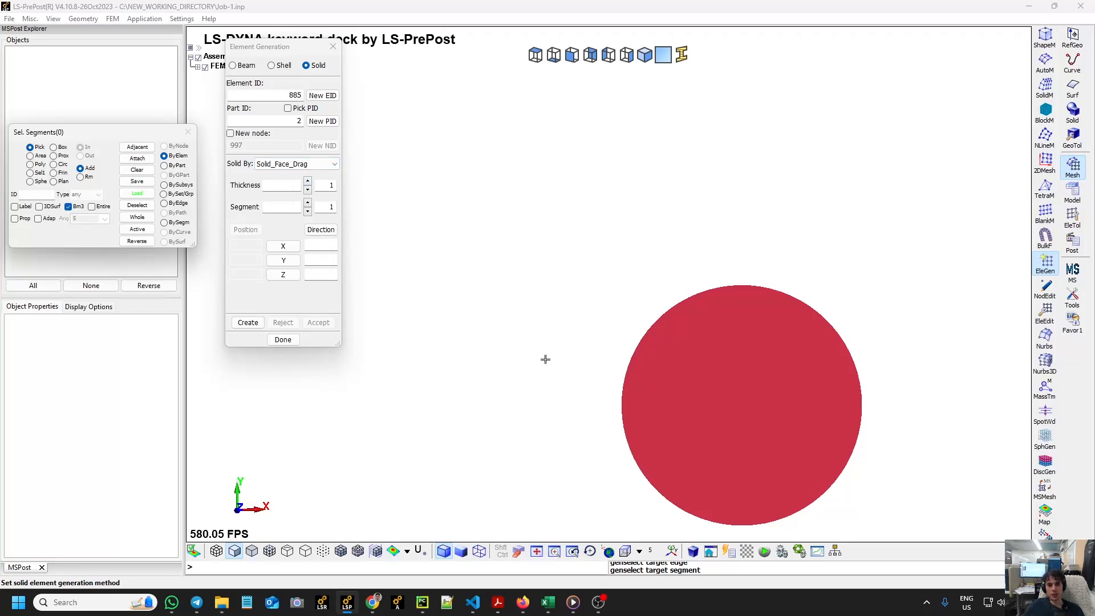
- Try the wireframe and shrink displays, then show the circular mesh as filled elements with mesh lines and no shrink
left_click(216, 551)
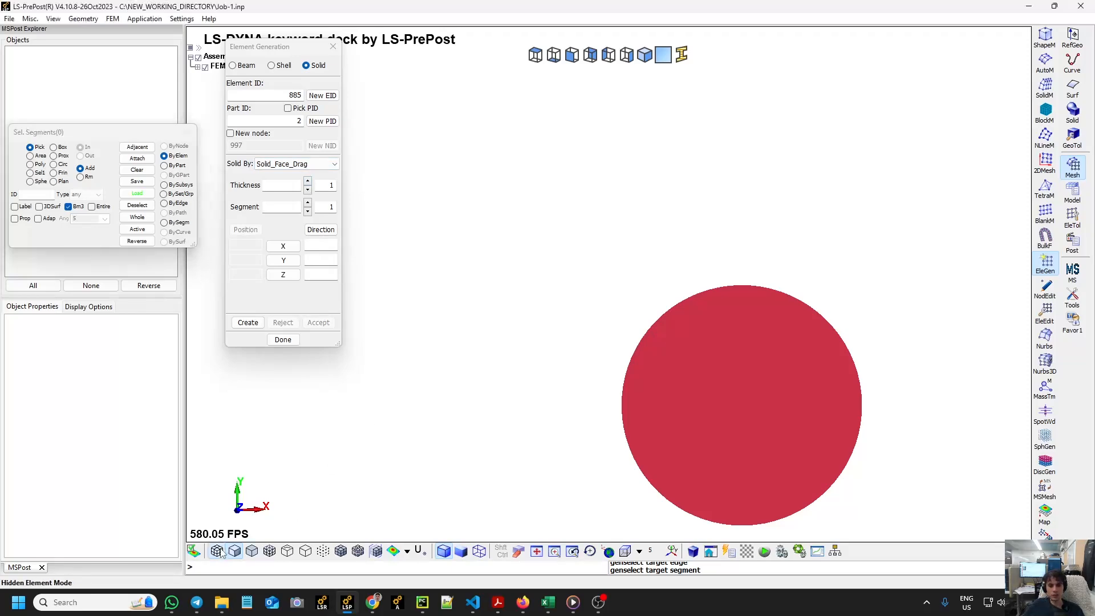
left_click(358, 551)
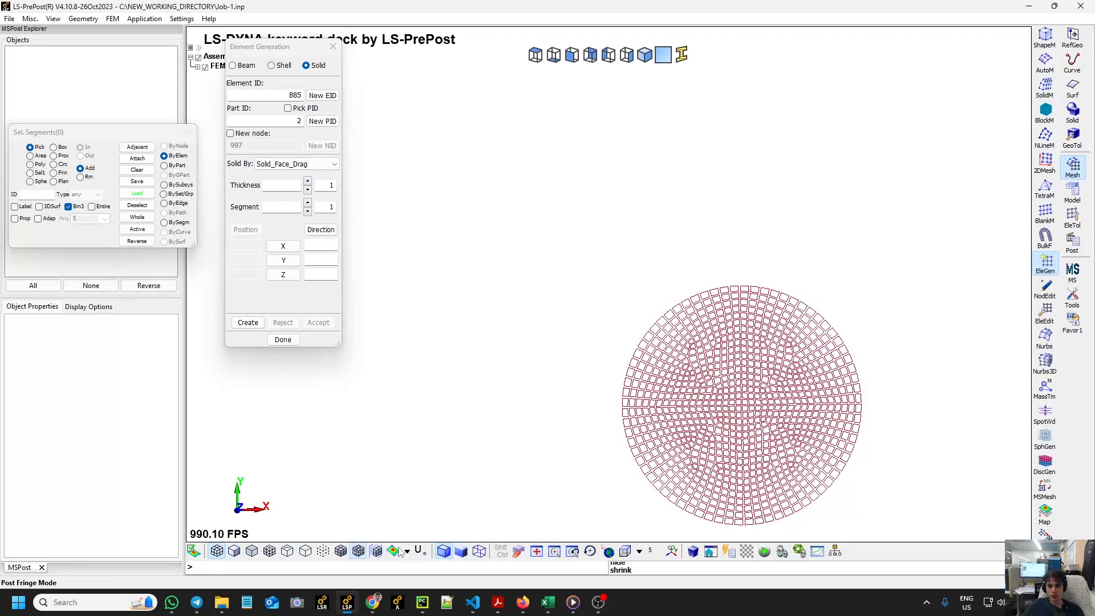
left_click(235, 551)
left_click(253, 552)
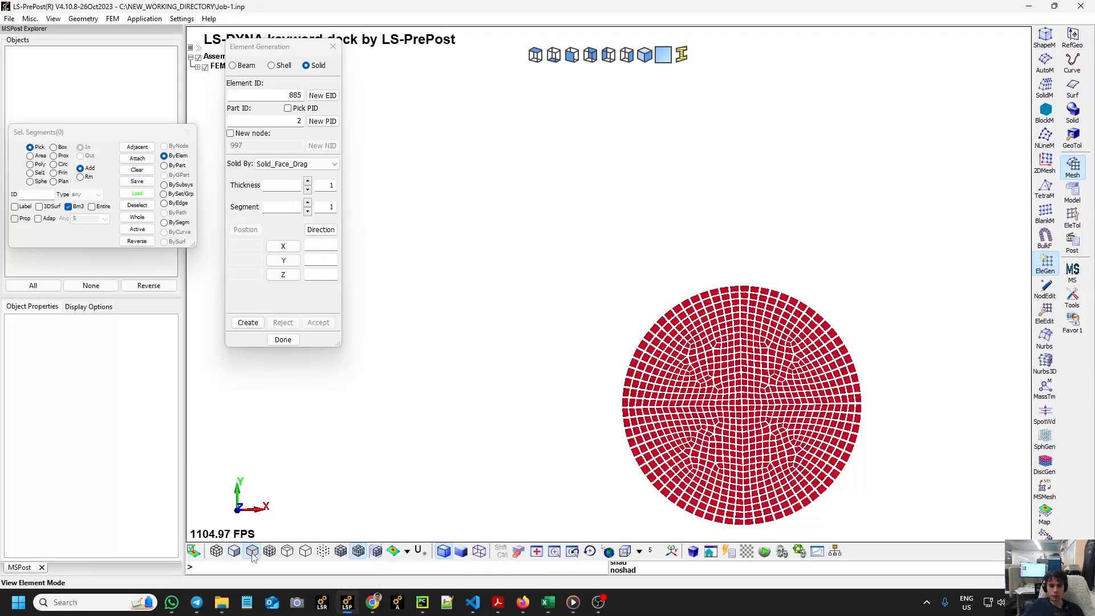
left_click(358, 552)
left_click(340, 553)
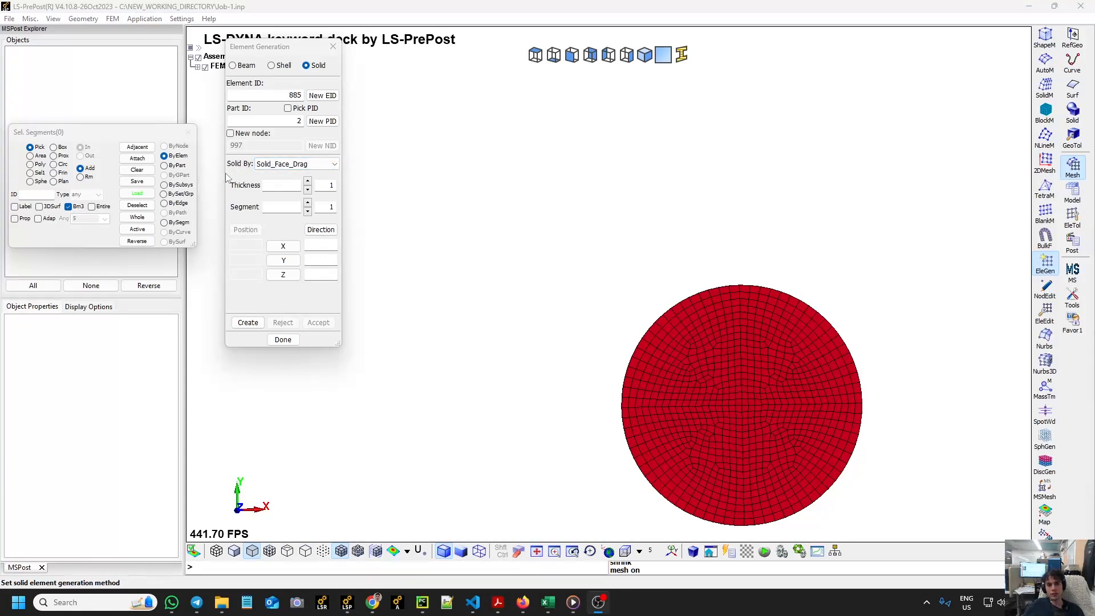
- Set the solid generation method to Shell_Drag with a thickness of 65 and 81 segments
left_click(276, 165)
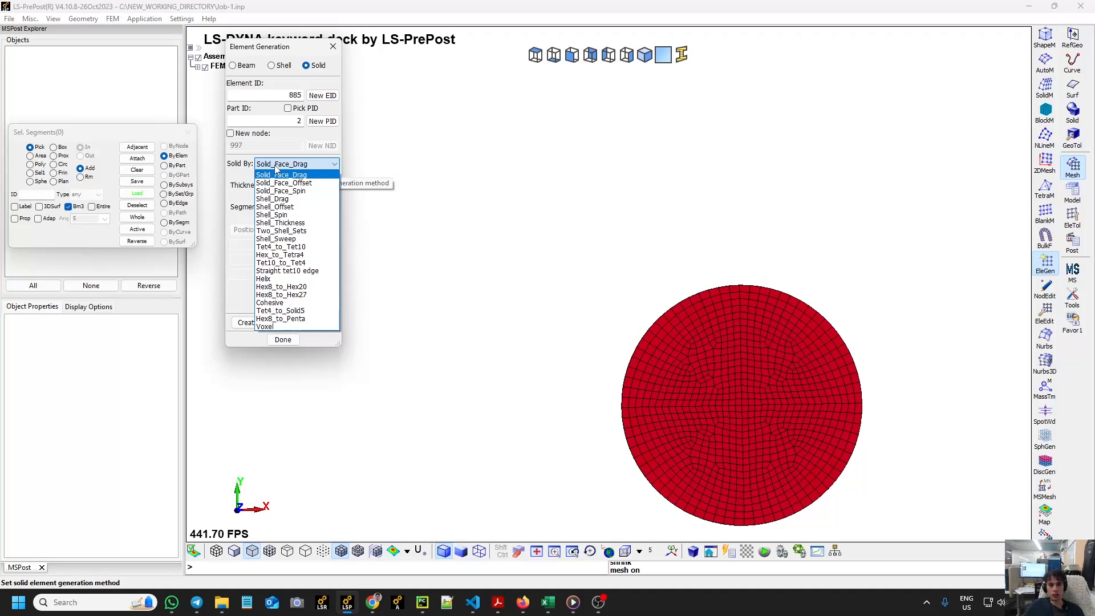
left_click(297, 200)
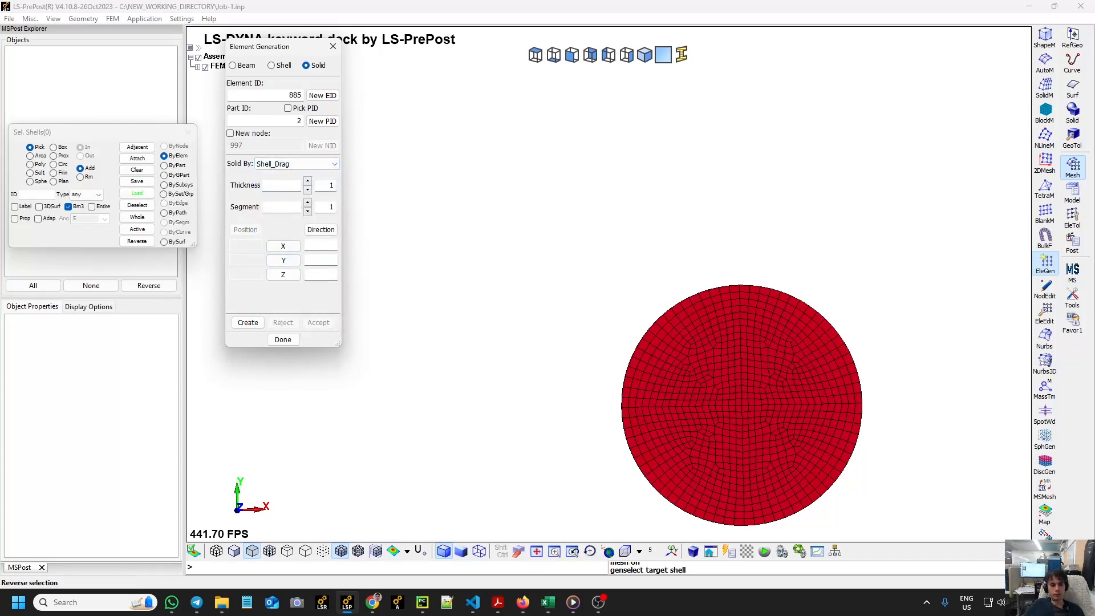
left_click(292, 189)
left_click(287, 206)
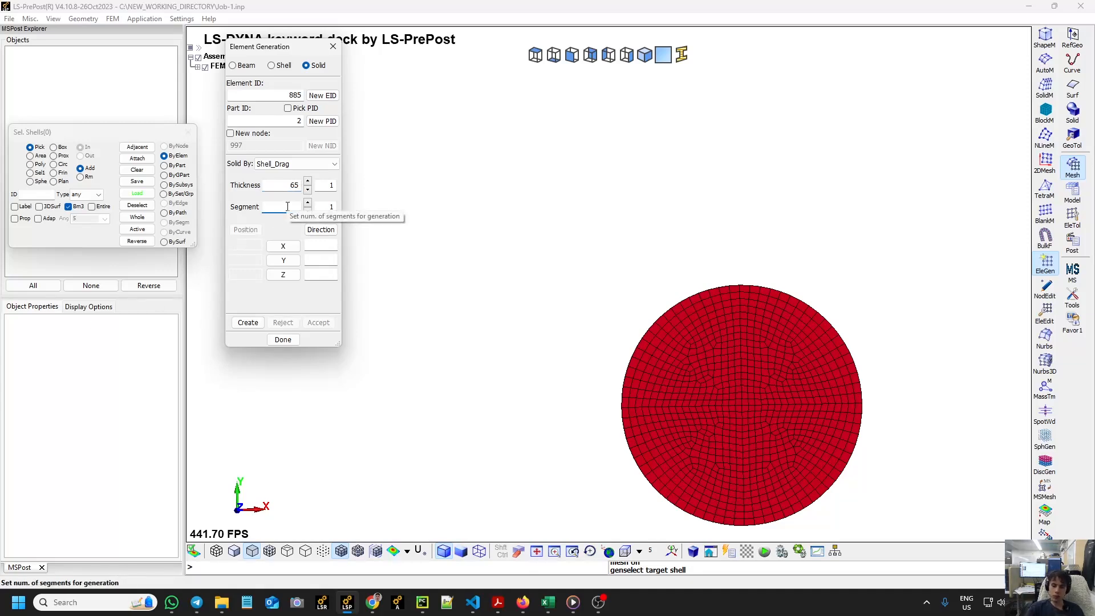
type("80")
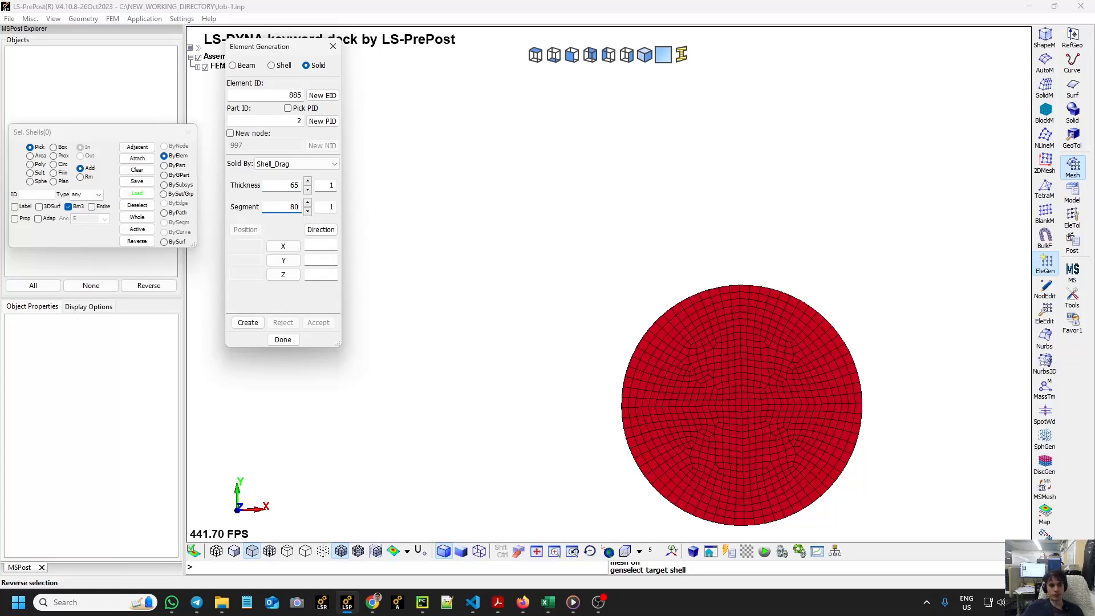
double_click(295, 207)
type("81")
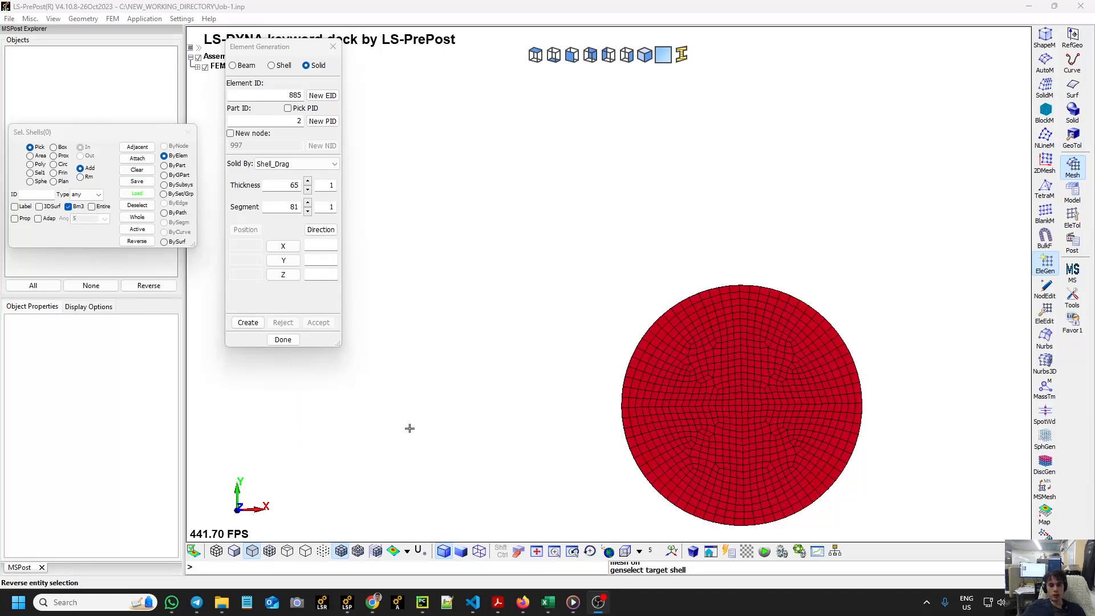
- Set the shell drag direction to the global Z axis (0, 0, 1)
left_click_drag(399, 400, 433, 465, "ctrl")
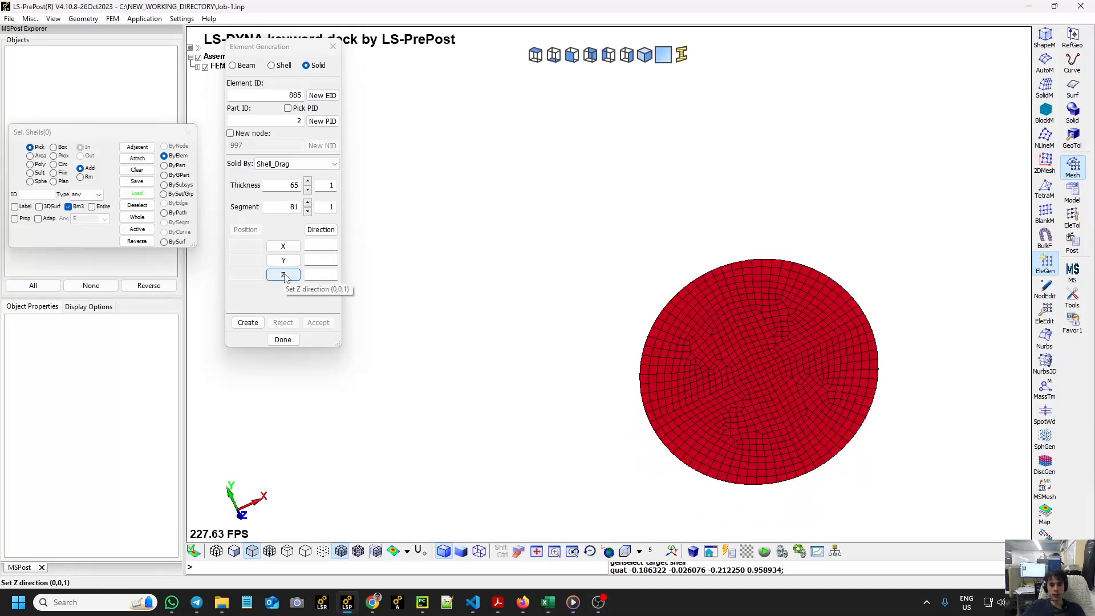
left_click(320, 233)
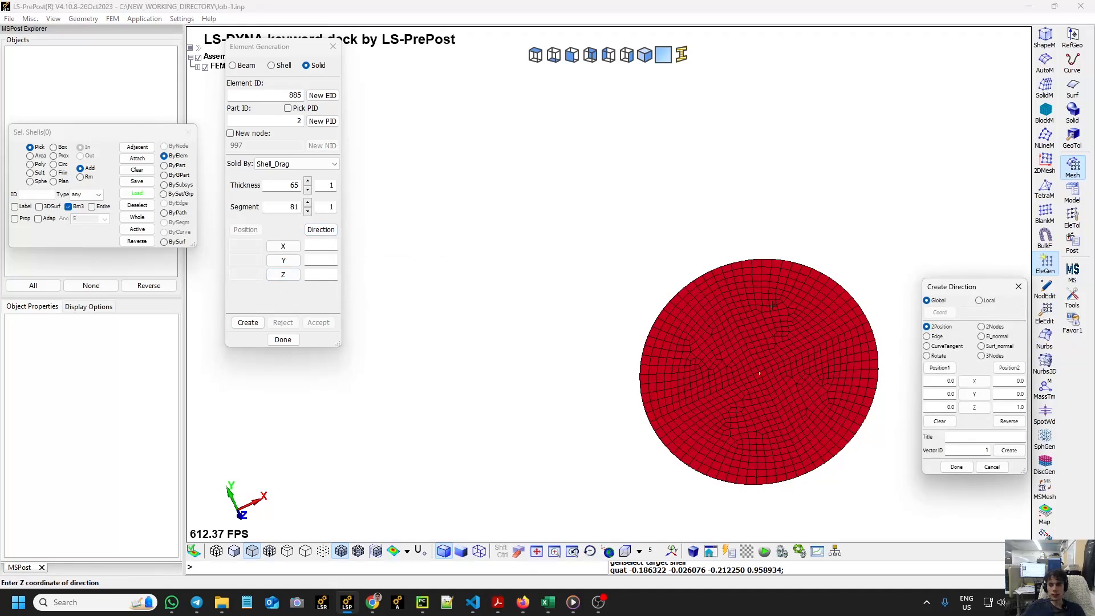
left_click(1019, 286)
left_click(284, 276)
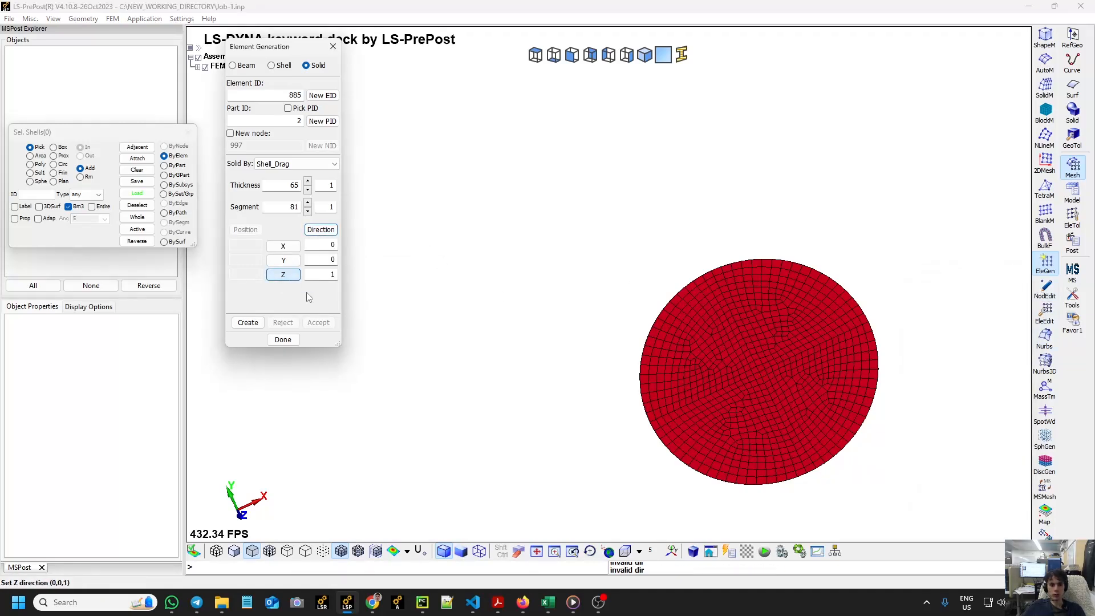
- Select all shells of the circular mesh by part and create the dragged solid elements from them
left_click(248, 323)
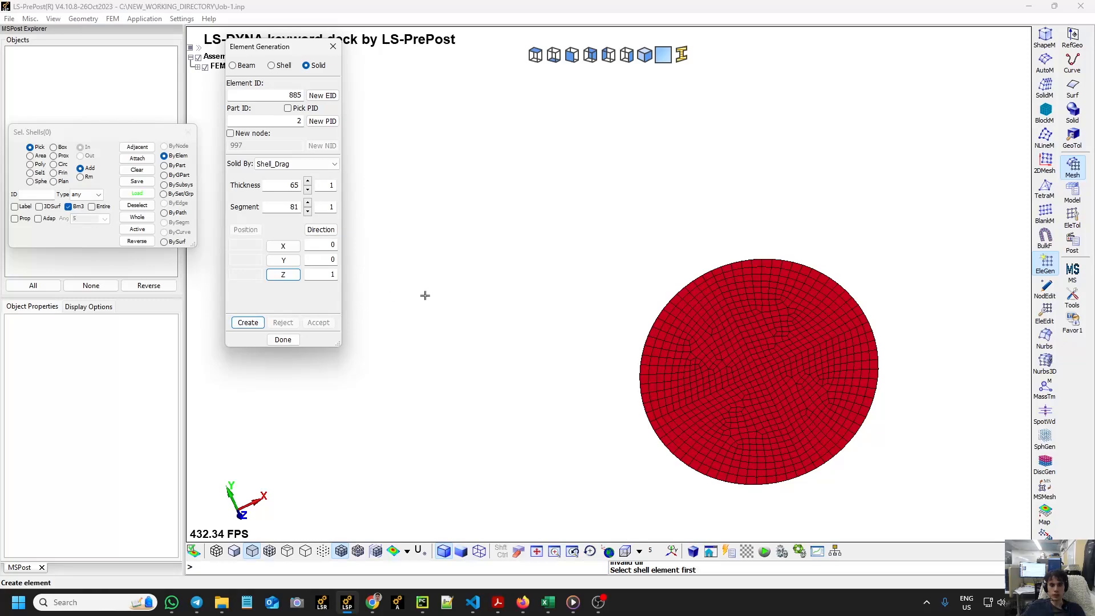
left_click(745, 337)
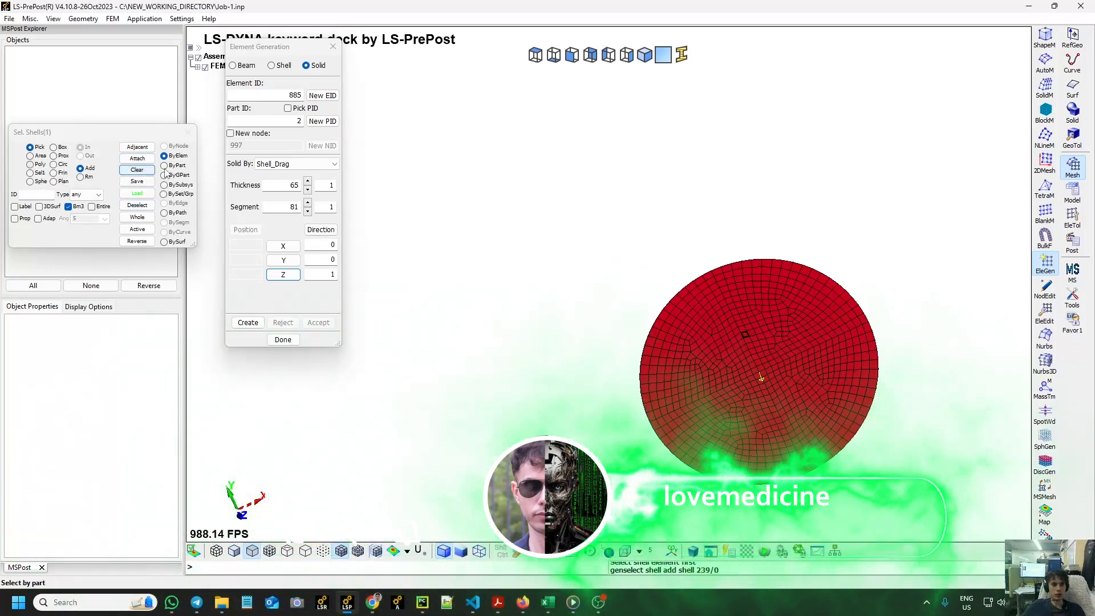
left_click(164, 165)
left_click(747, 354)
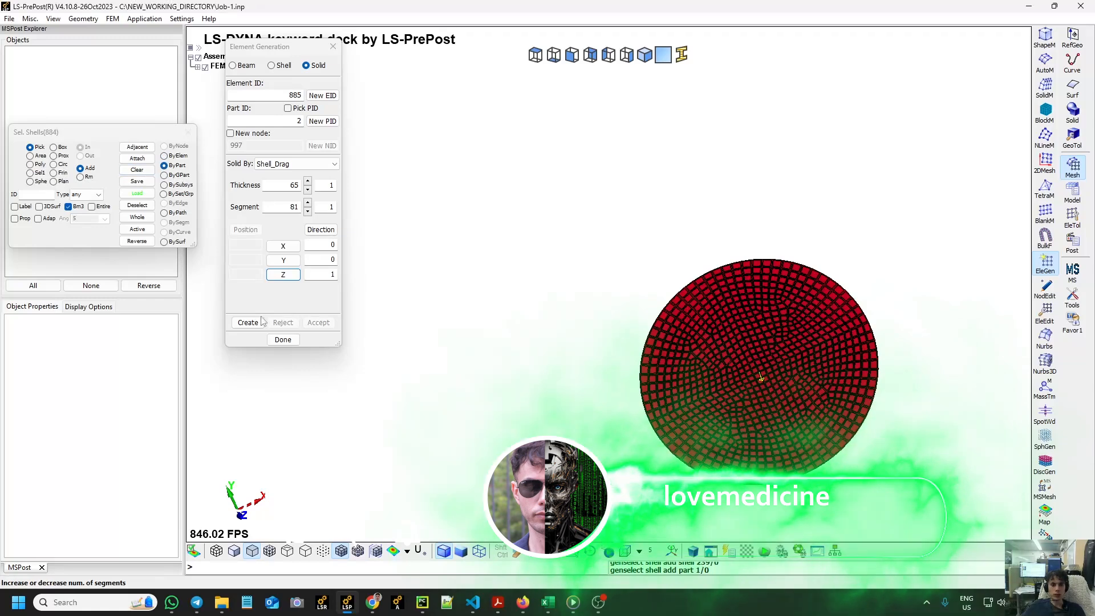
left_click(248, 322)
scroll(591, 315, "down", 3)
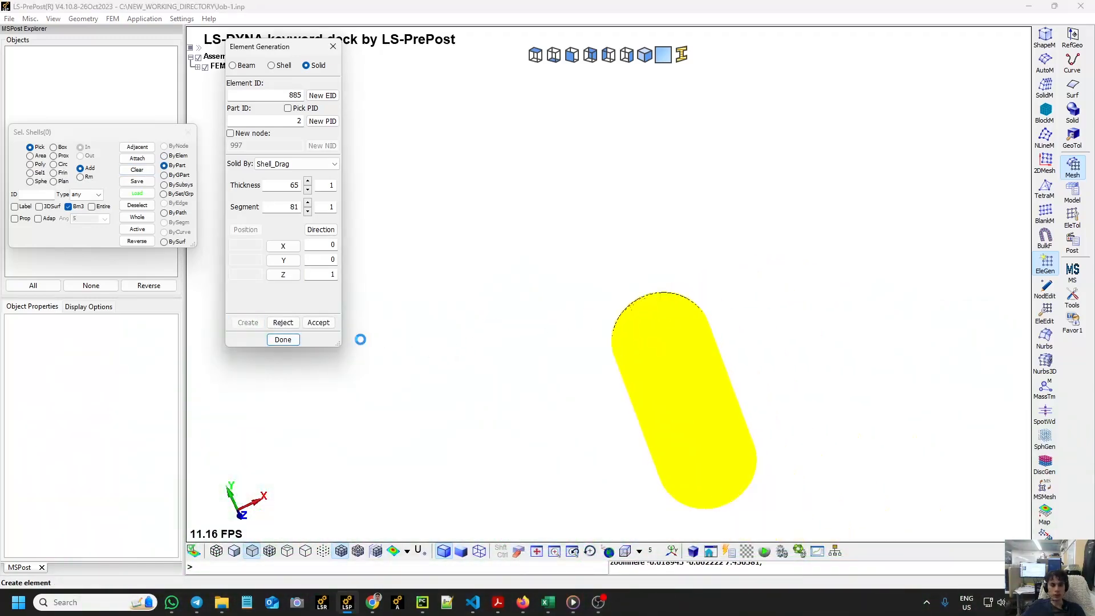